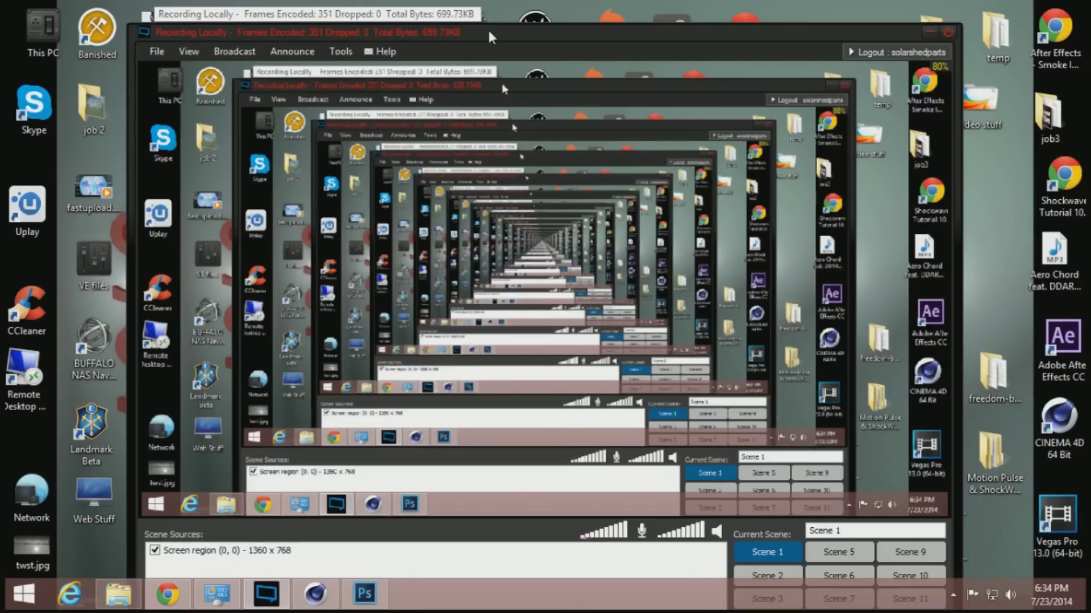
Move the XSplit Broadcaster window aside and minimize it to reveal the desktop
{"action": "mouse_move", "coordinate": [488, 33]}
{"action": "left_mouse_down"}
{"action": "mouse_move", "coordinate": [477, 67]}
{"action": "mouse_move", "coordinate": [438, 28]}
{"action": "mouse_move", "coordinate": [484, 27]}
{"action": "mouse_move", "coordinate": [475, 23]}
{"action": "mouse_move", "coordinate": [481, 51]}
{"action": "left_mouse_up"}
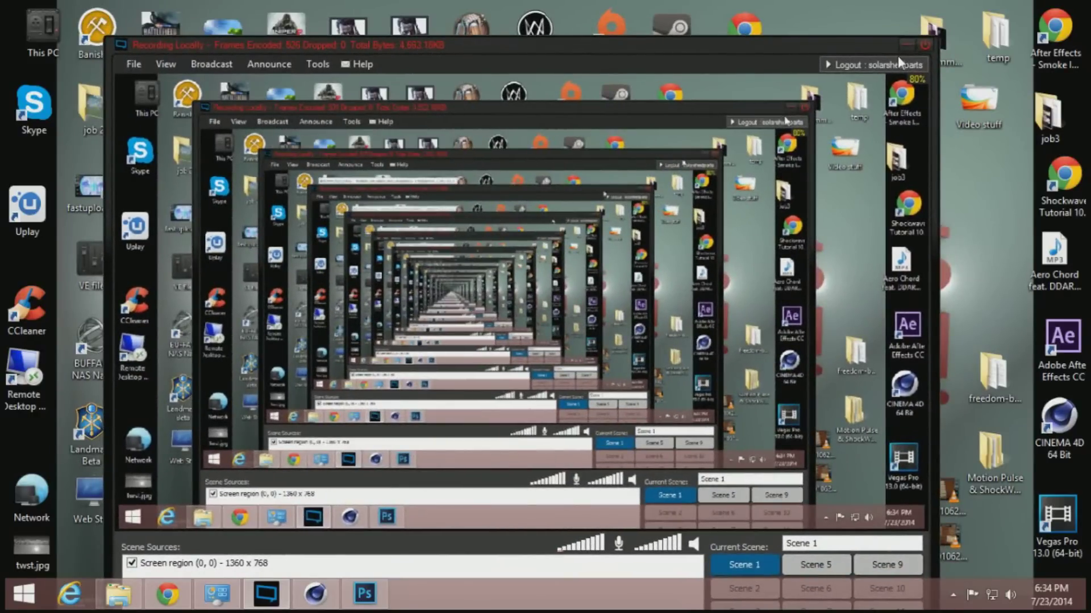
{"action": "left_click", "coordinate": [911, 45]}
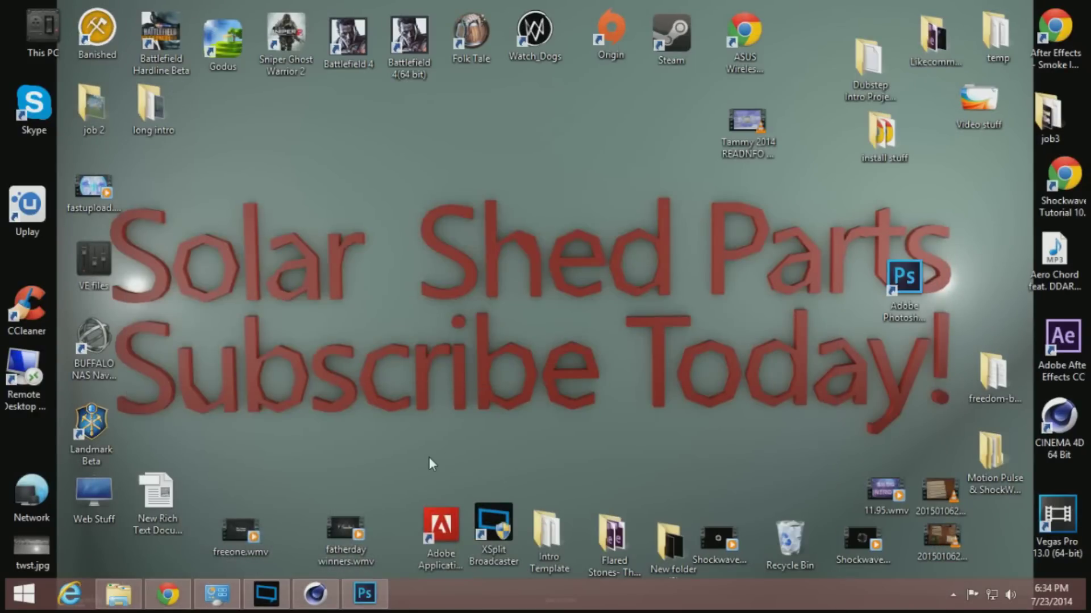
Open the SolarShedParts channel's Edit channel art upload dialog in YouTube, then return to Cinema 4D
{"action": "left_click", "coordinate": [315, 593]}
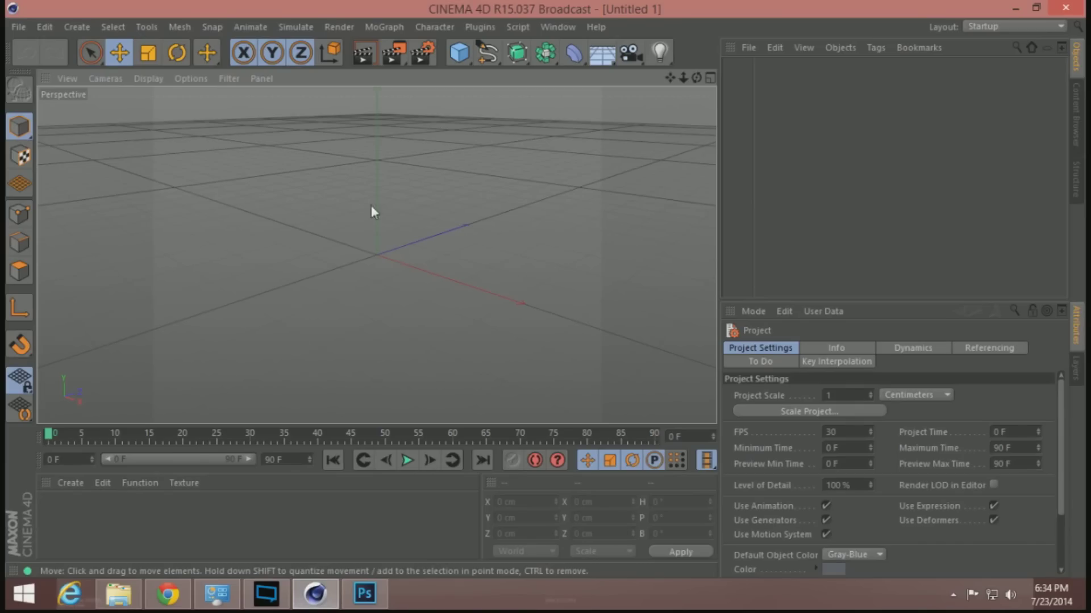
{"action": "left_click", "coordinate": [168, 594]}
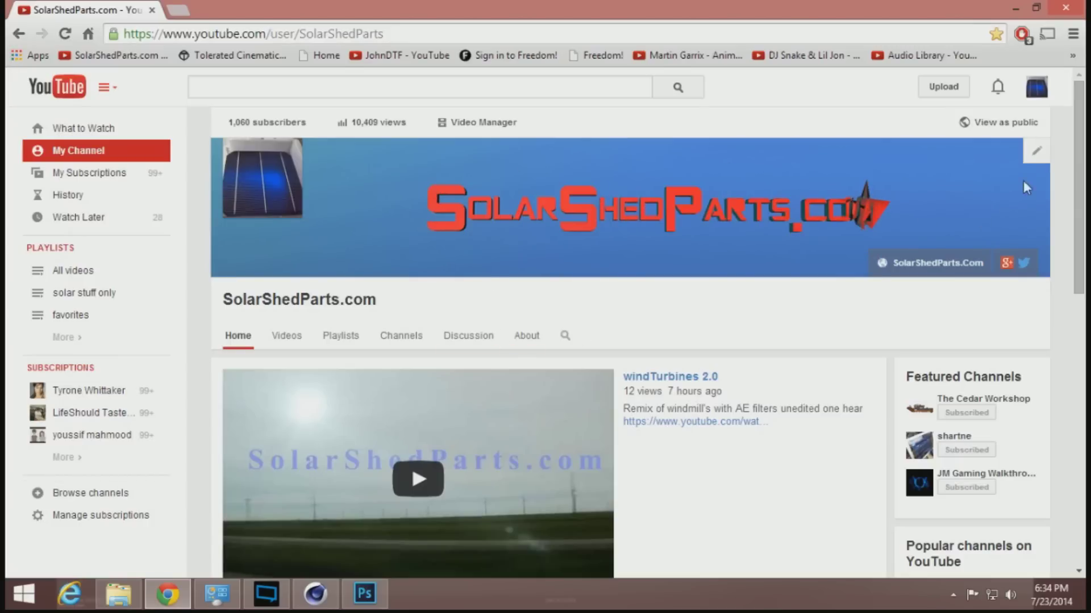
{"action": "left_click", "coordinate": [1038, 154]}
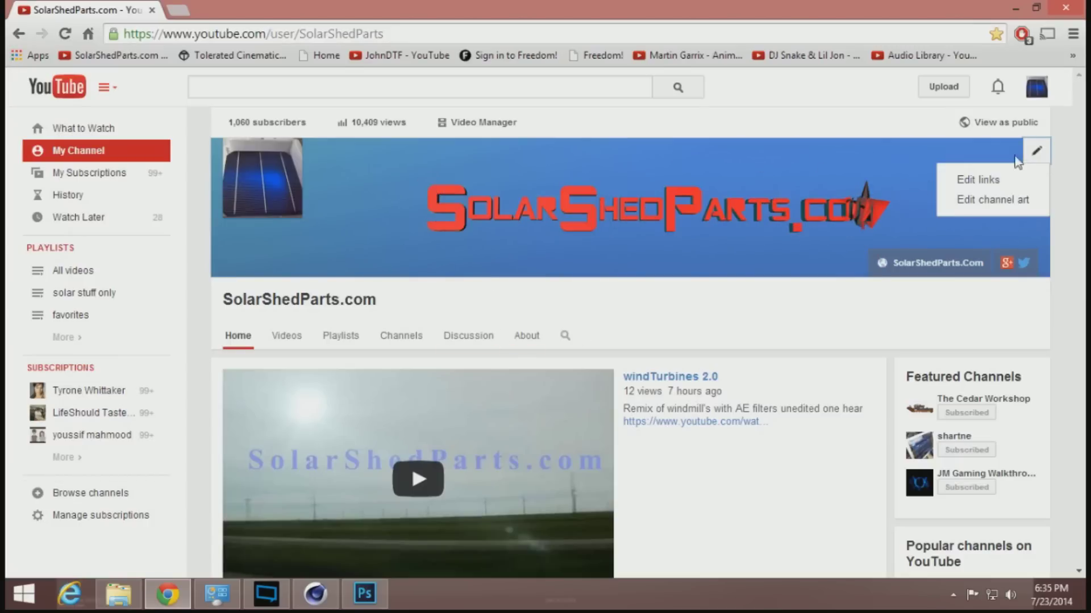
{"action": "left_click", "coordinate": [991, 202]}
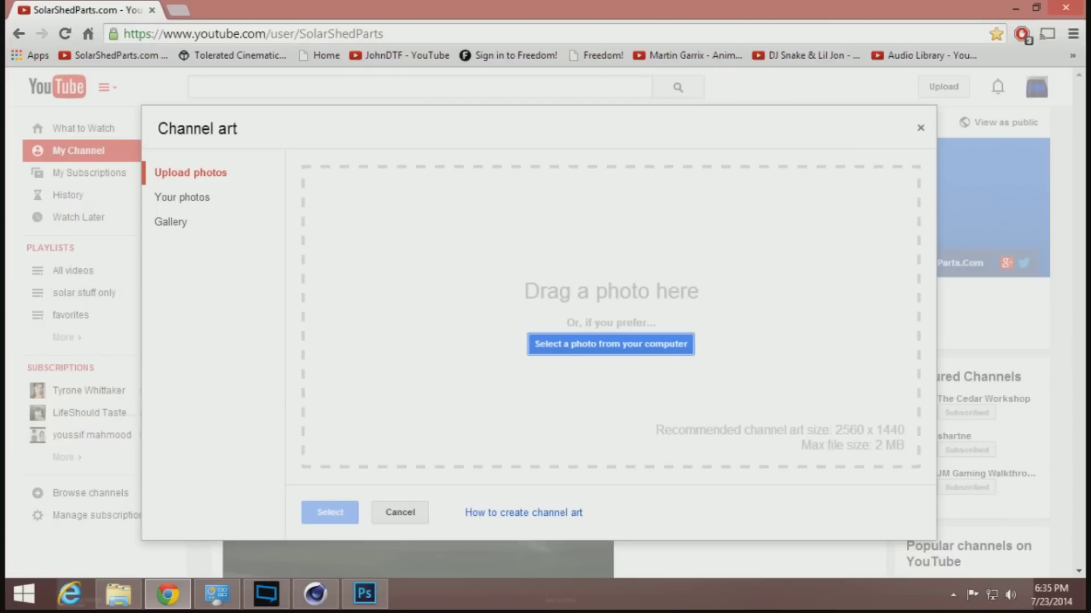
{"action": "left_click", "coordinate": [315, 594]}
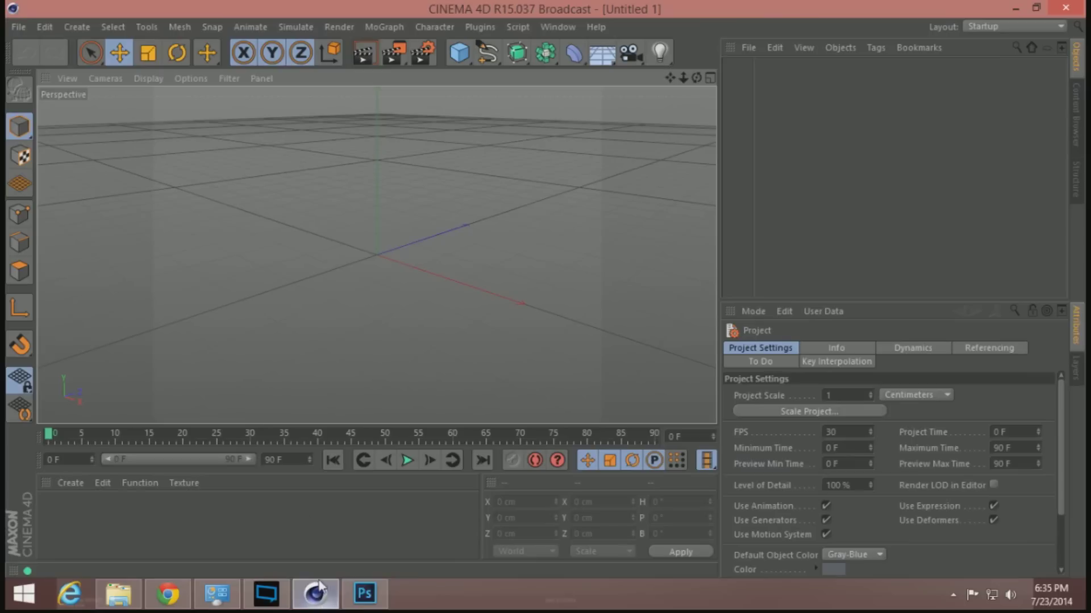
Set the render resolution to 2560 × 1440, matching YouTube's recommended channel art size
{"action": "left_click", "coordinate": [431, 52]}
{"action": "left_click", "coordinate": [301, 83]}
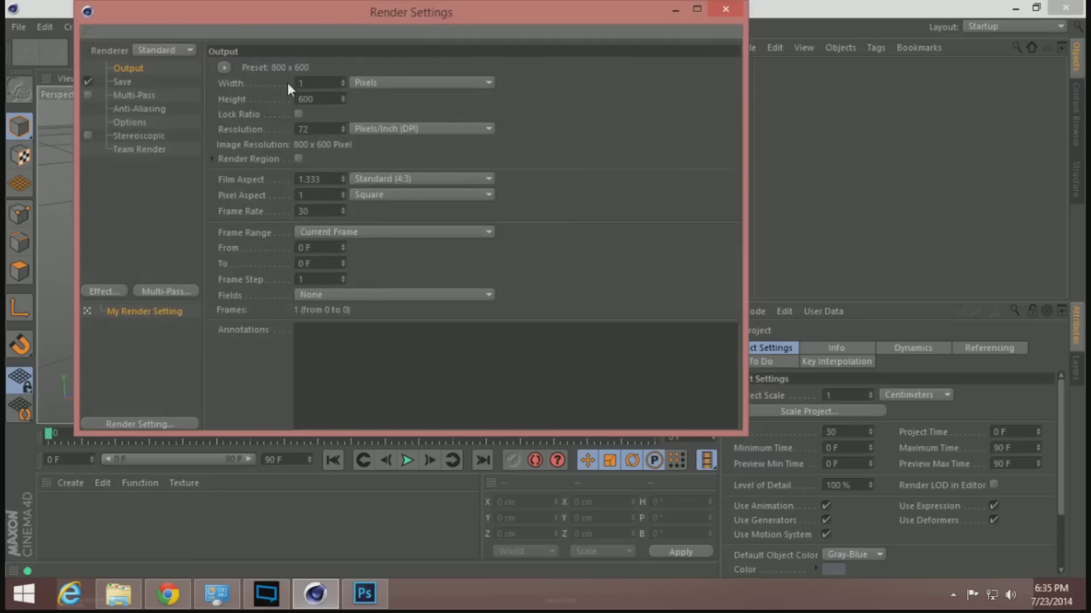
{"action": "left_click", "coordinate": [168, 594]}
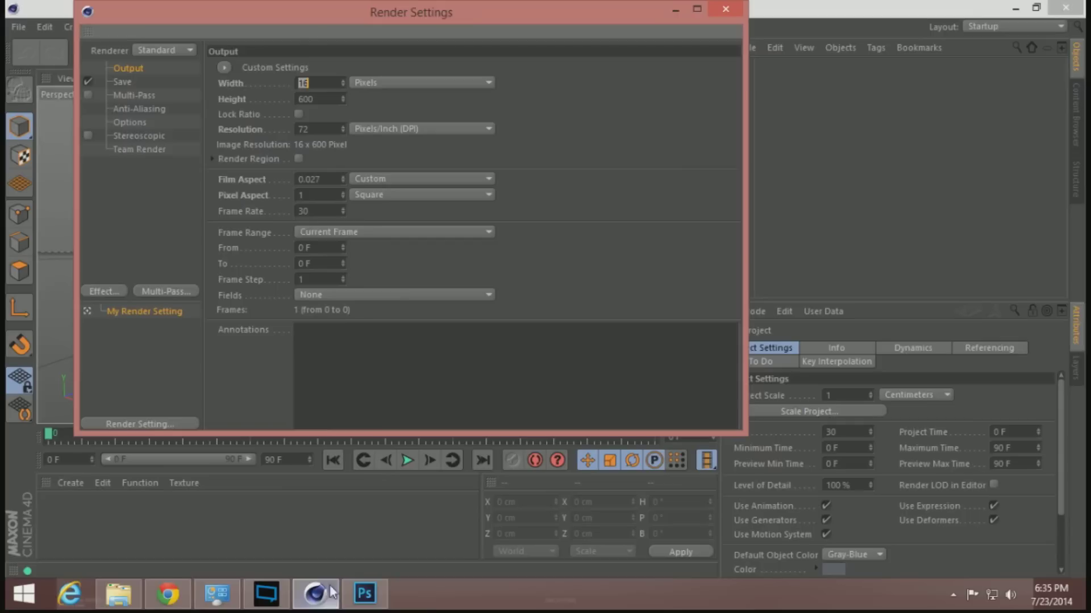
{"action": "left_click", "coordinate": [315, 594]}
{"action": "type", "text": "2560"}
{"action": "key", "text": "Tab"}
{"action": "type", "text": "1440"}
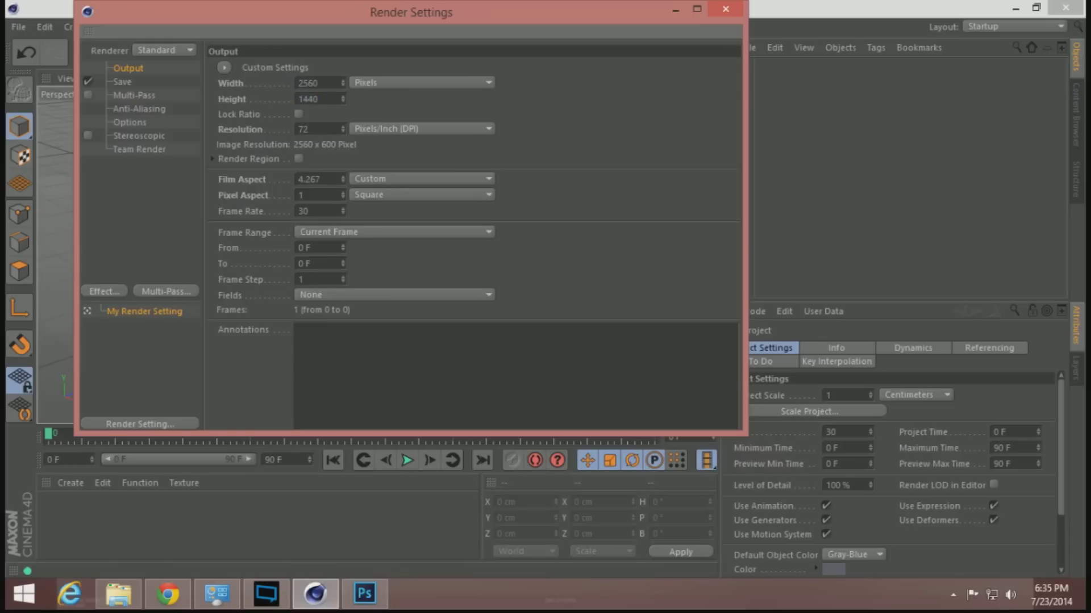
Switch the frame range to Manual, ending at frame 5
{"action": "left_click", "coordinate": [343, 235]}
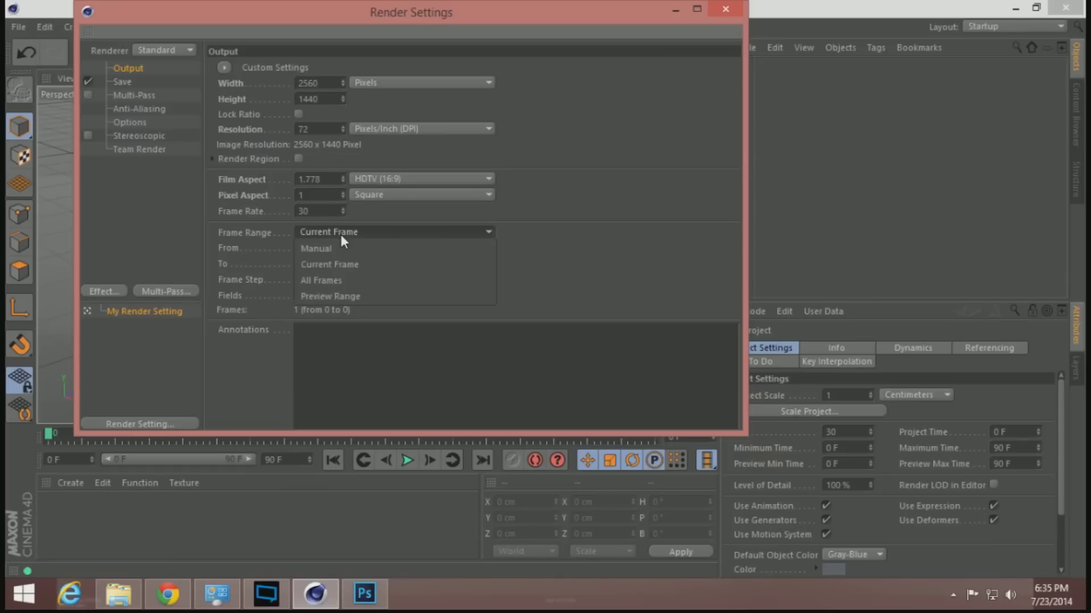
{"action": "left_click", "coordinate": [365, 248]}
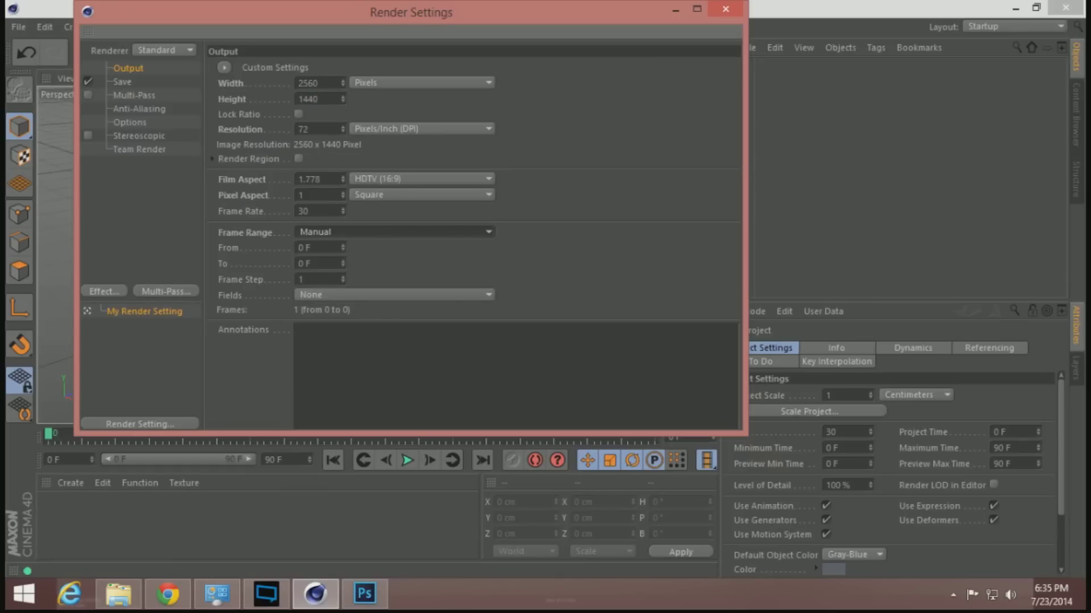
{"action": "double_click", "coordinate": [292, 264]}
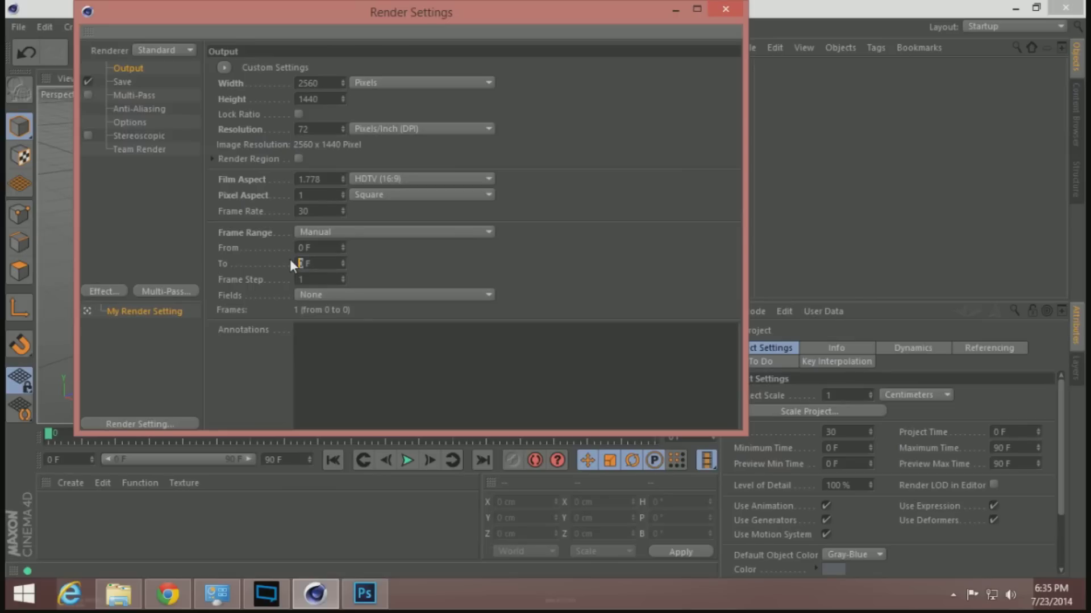
{"action": "type", "text": "5"}
{"action": "key", "text": "Return"}
Set the render output image format to PNG
{"action": "left_click", "coordinate": [125, 82]}
{"action": "left_click", "coordinate": [432, 112]}
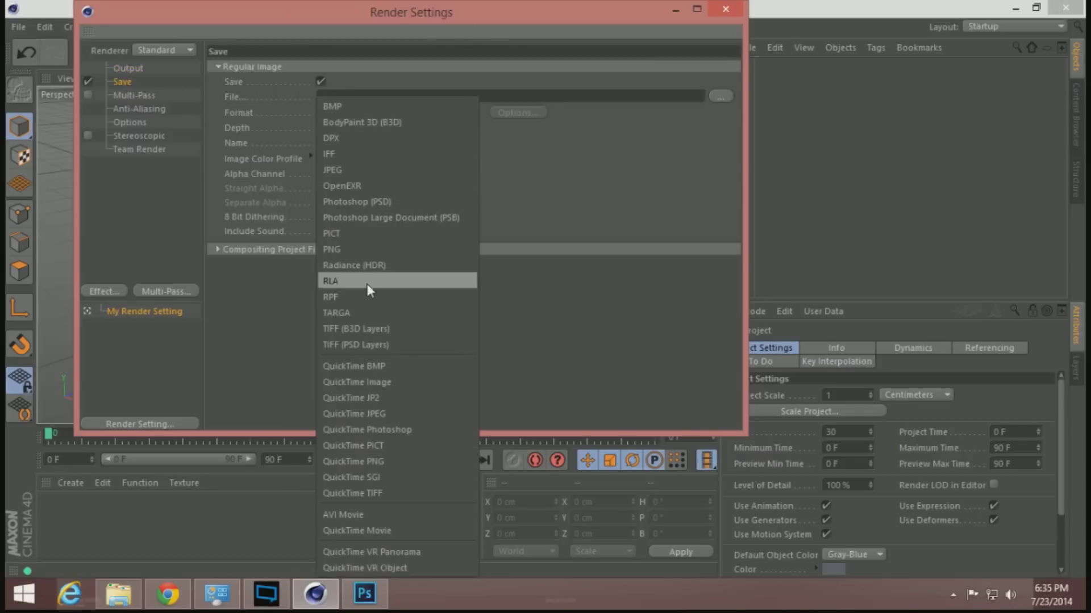
{"action": "left_click", "coordinate": [378, 251]}
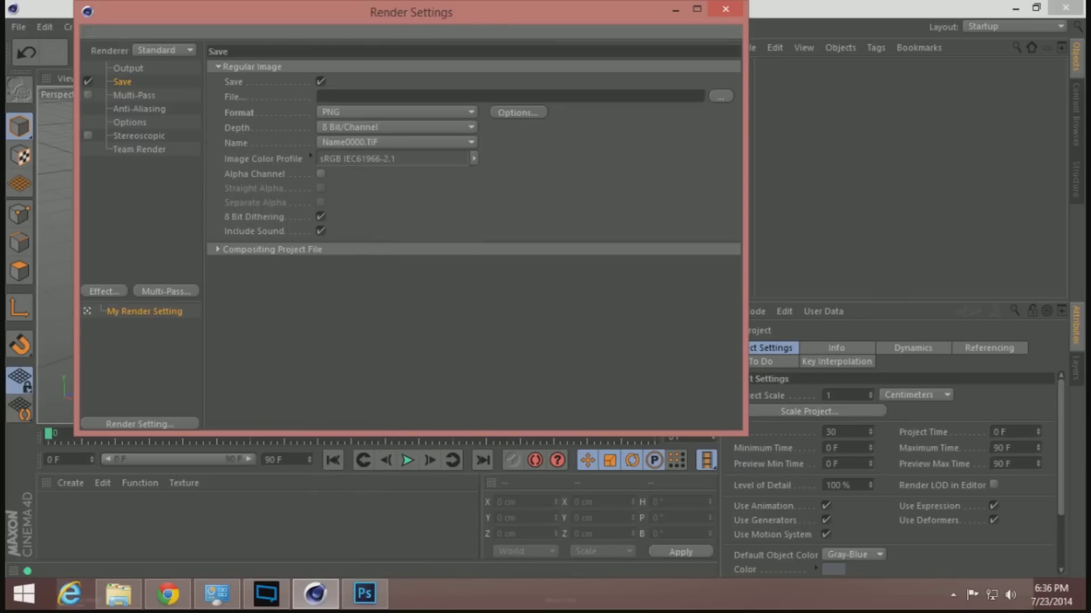
Save renders as 'youtube' inside a new 'youtube intro' folder in Documents
{"action": "left_click", "coordinate": [720, 96]}
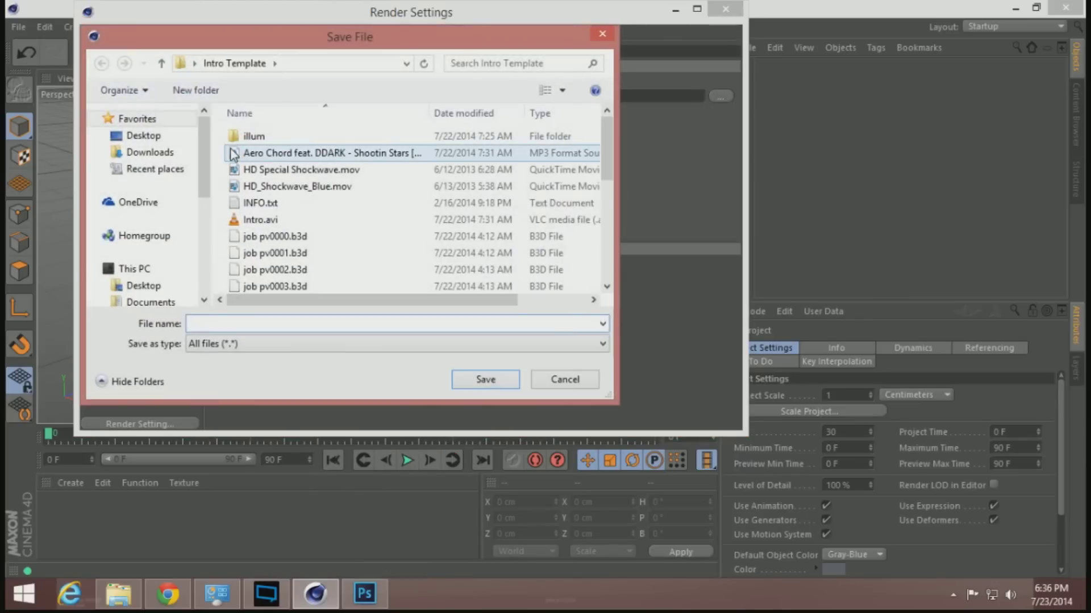
{"action": "right_click", "coordinate": [428, 266]}
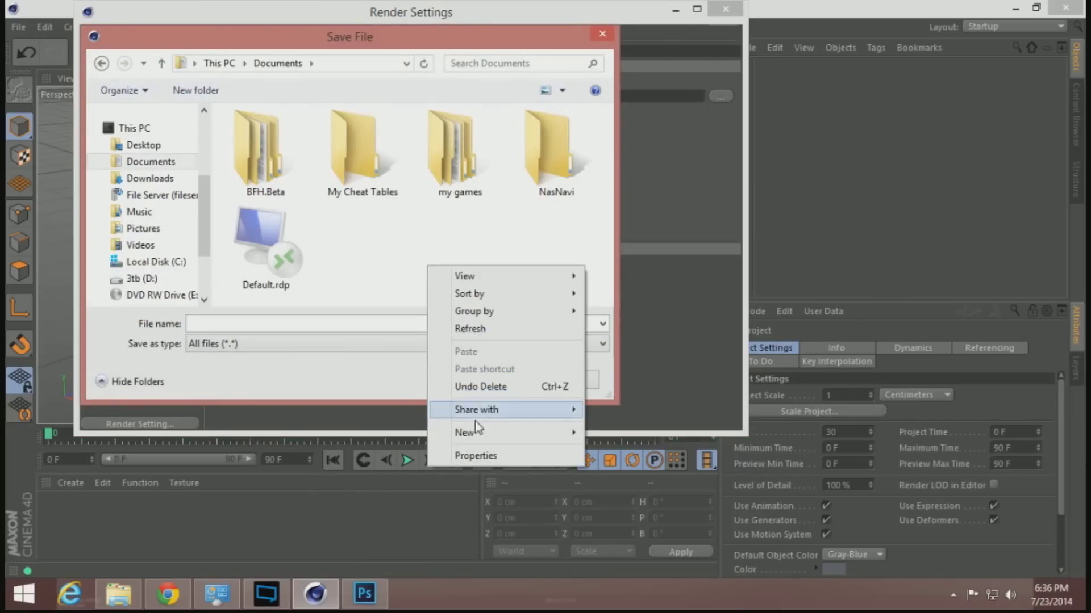
{"action": "mouse_move", "coordinate": [480, 433]}
{"action": "left_click", "coordinate": [644, 236]}
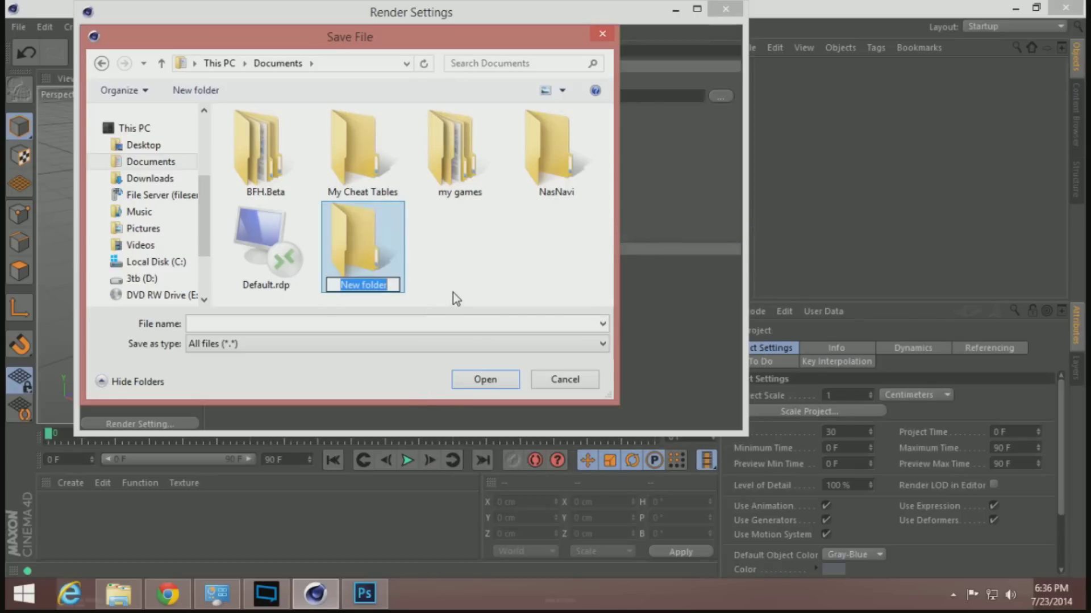
{"action": "type", "text": "you"}
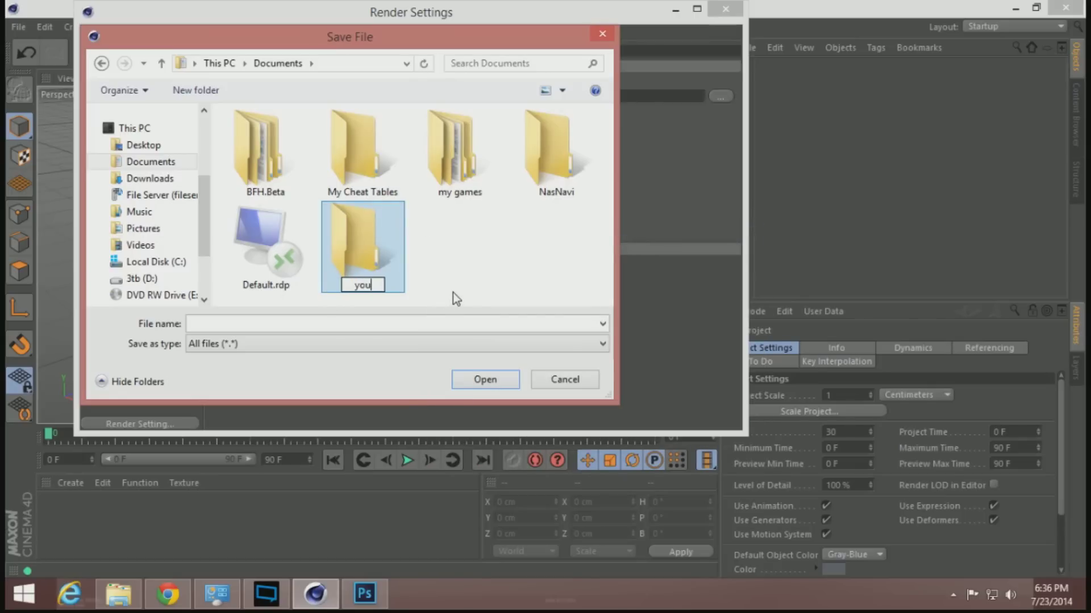
{"action": "type", "text": "tube in"}
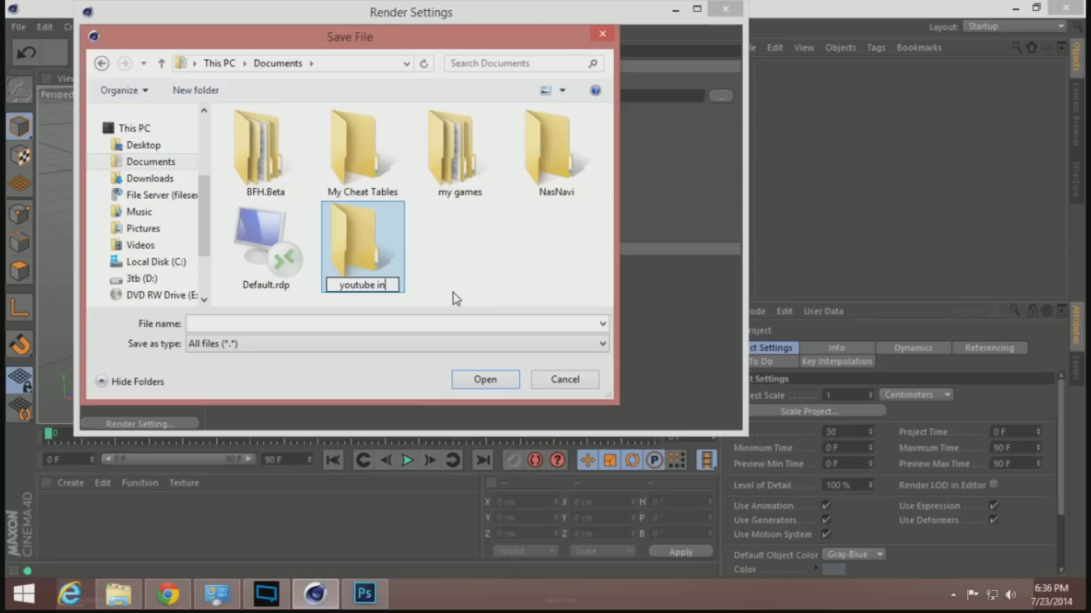
{"action": "type", "text": "tro"}
{"action": "key", "text": "Return"}
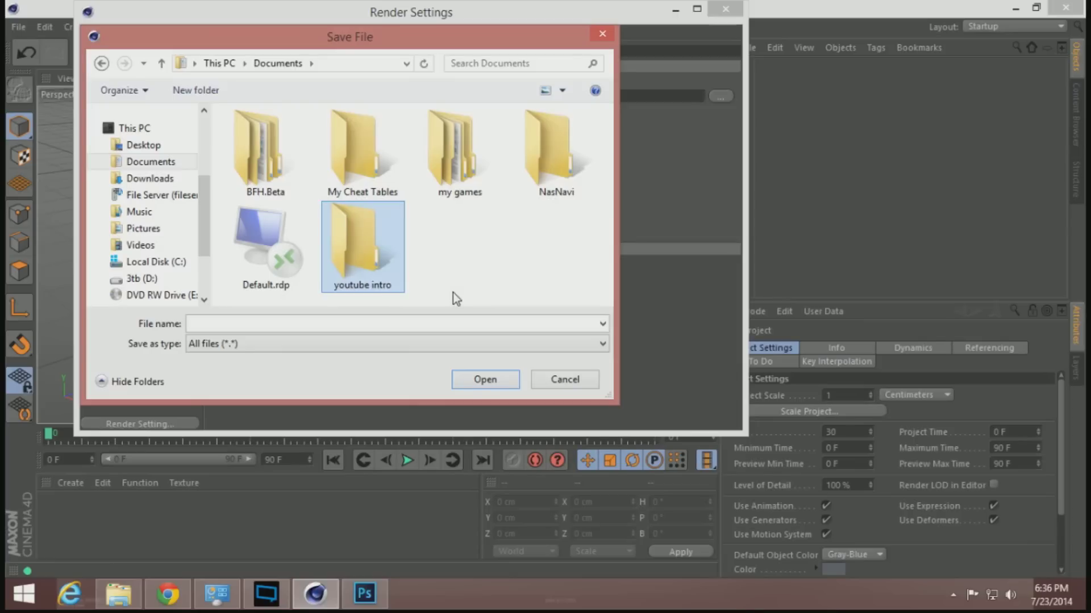
{"action": "left_click", "coordinate": [466, 376]}
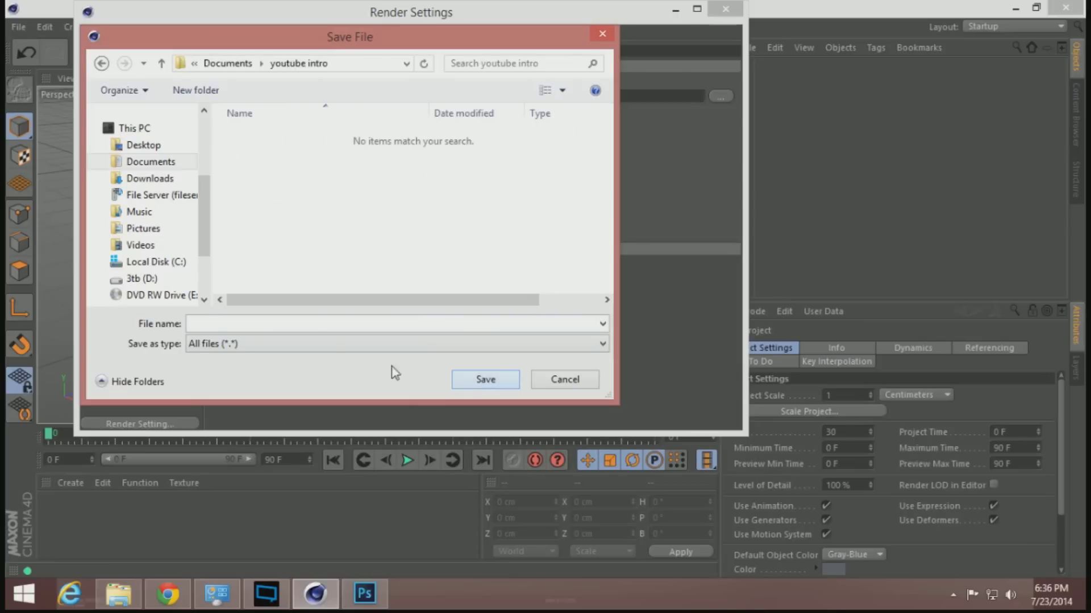
{"action": "type", "text": "youtube"}
{"action": "key", "text": "Return"}
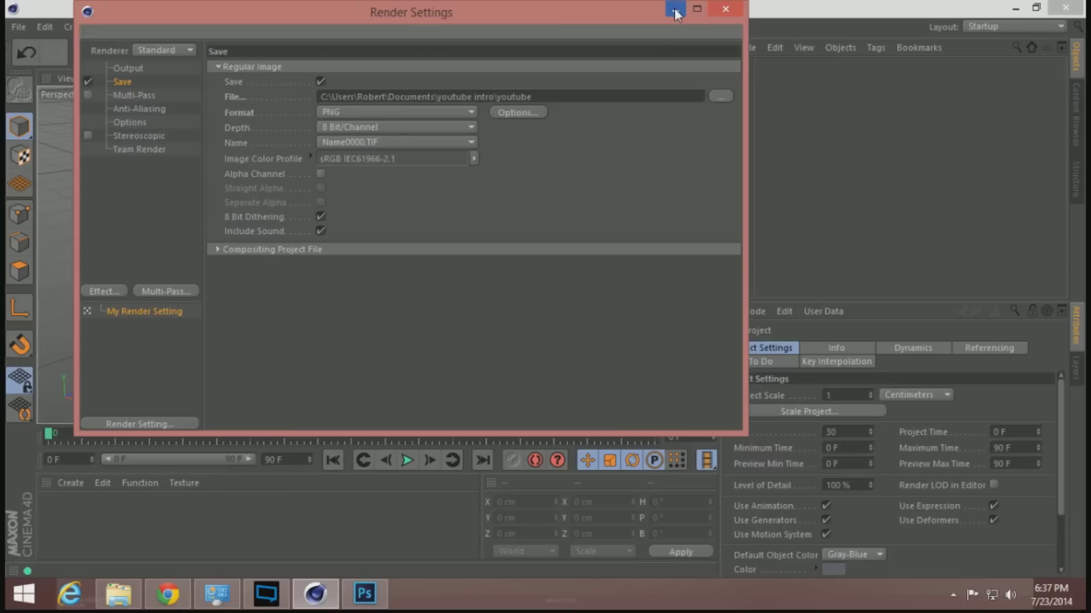
Close the Render Settings window and add a Background object to the scene
{"action": "left_click", "coordinate": [722, 12]}
{"action": "scroll", "coordinate": [431, 217], "scroll_direction": "down", "scroll_amount": 4}
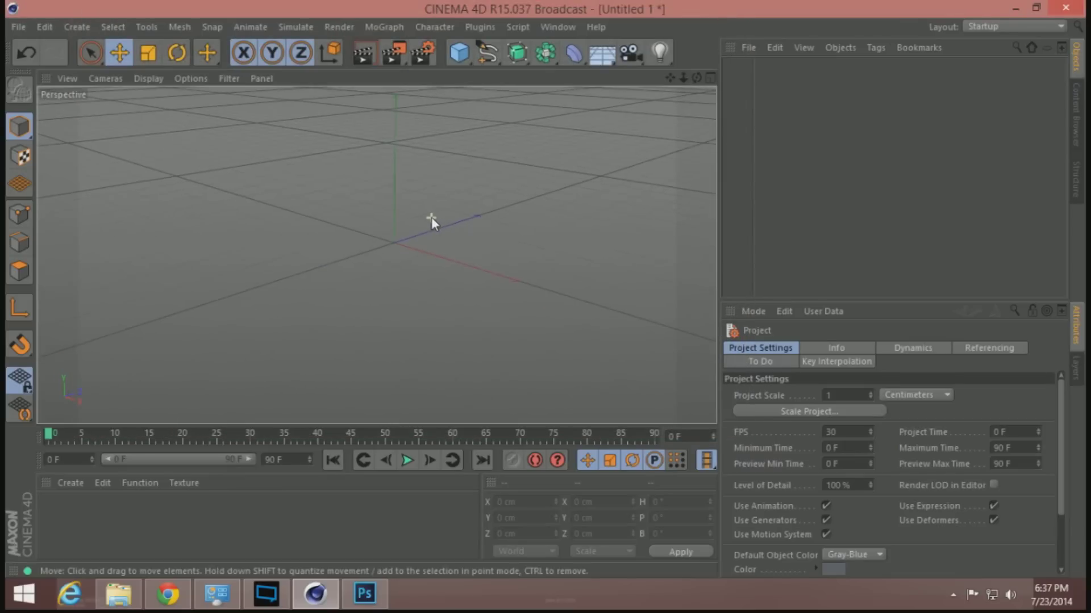
{"action": "scroll", "coordinate": [431, 219], "scroll_direction": "down", "scroll_amount": 2}
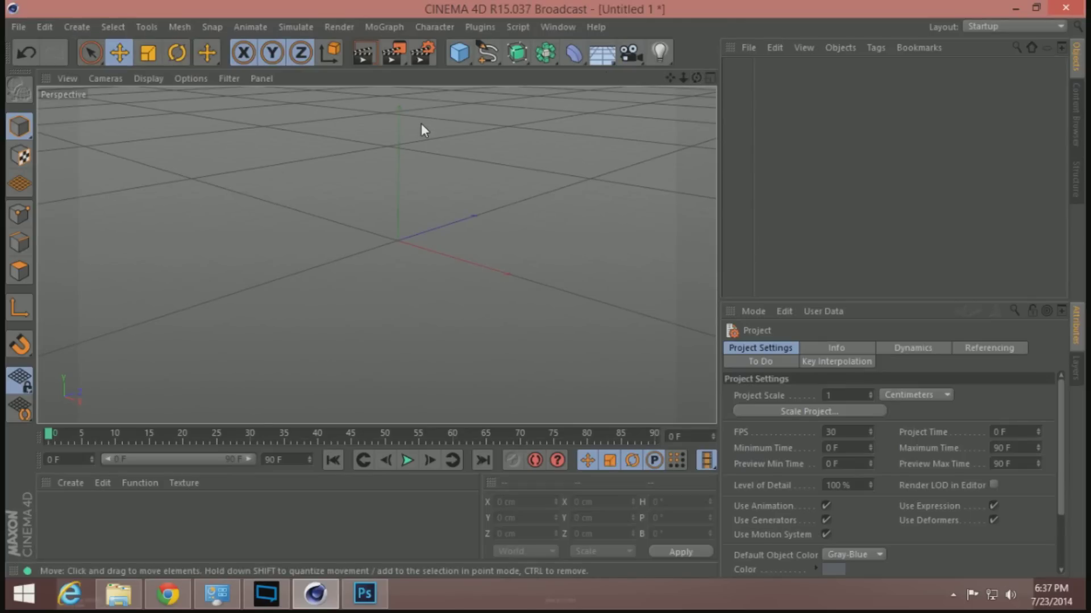
{"action": "left_click", "coordinate": [598, 60]}
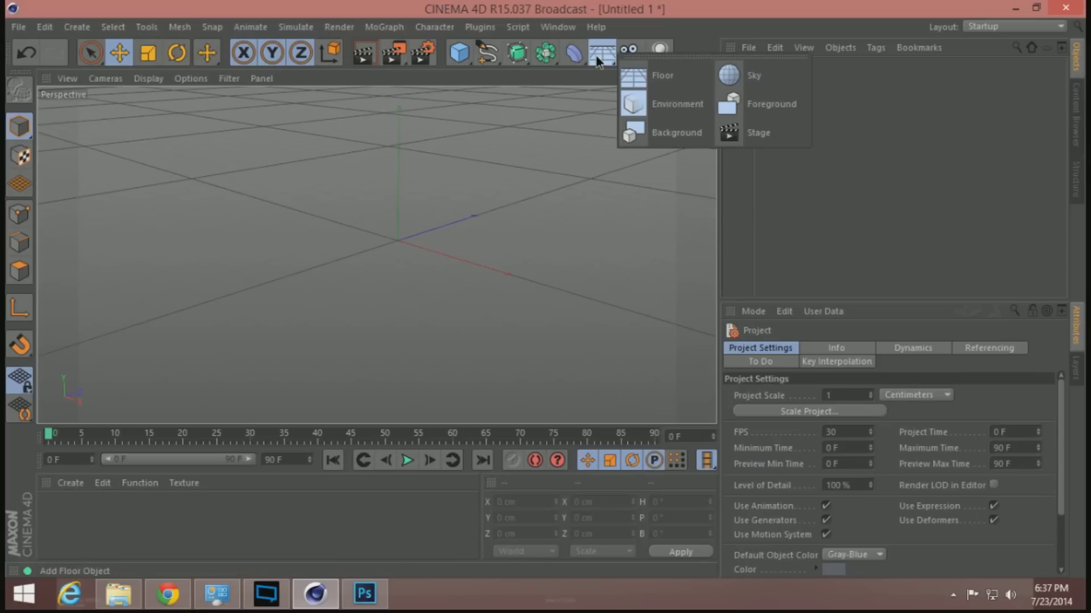
{"action": "left_click", "coordinate": [667, 132]}
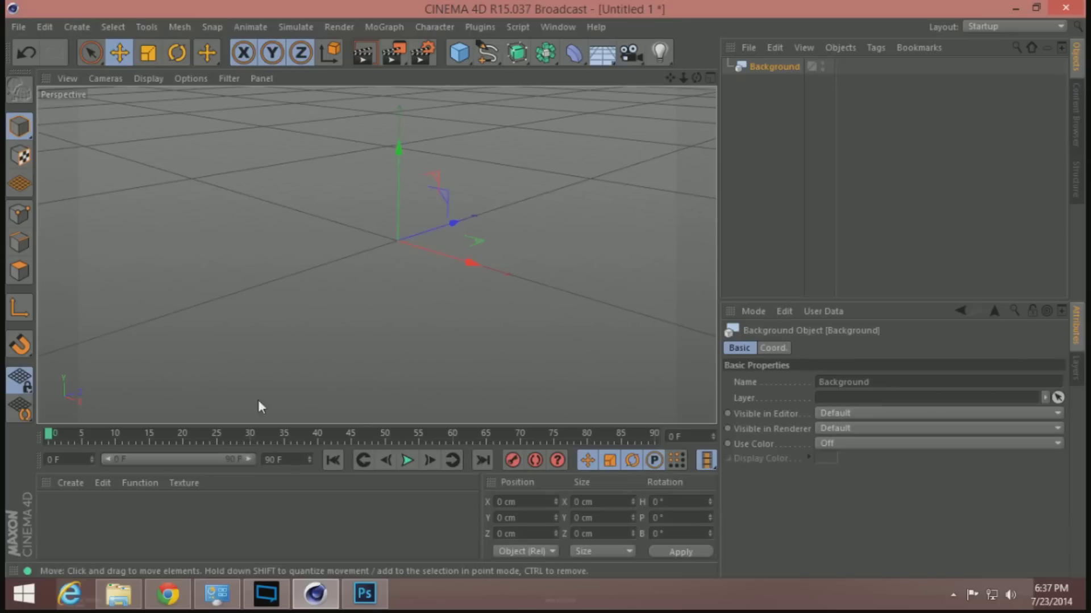
Create the Mat material coloured near-black (RGB 7, 7, 7) and add a Floor object
{"action": "double_click", "coordinate": [60, 507]}
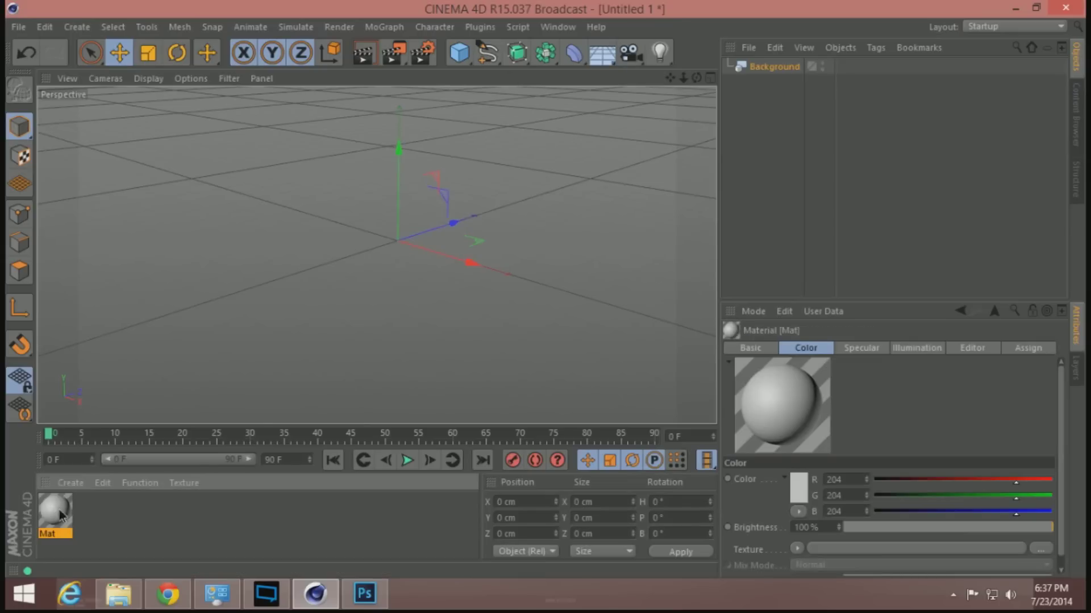
{"action": "double_click", "coordinate": [59, 509]}
{"action": "left_click", "coordinate": [431, 187]}
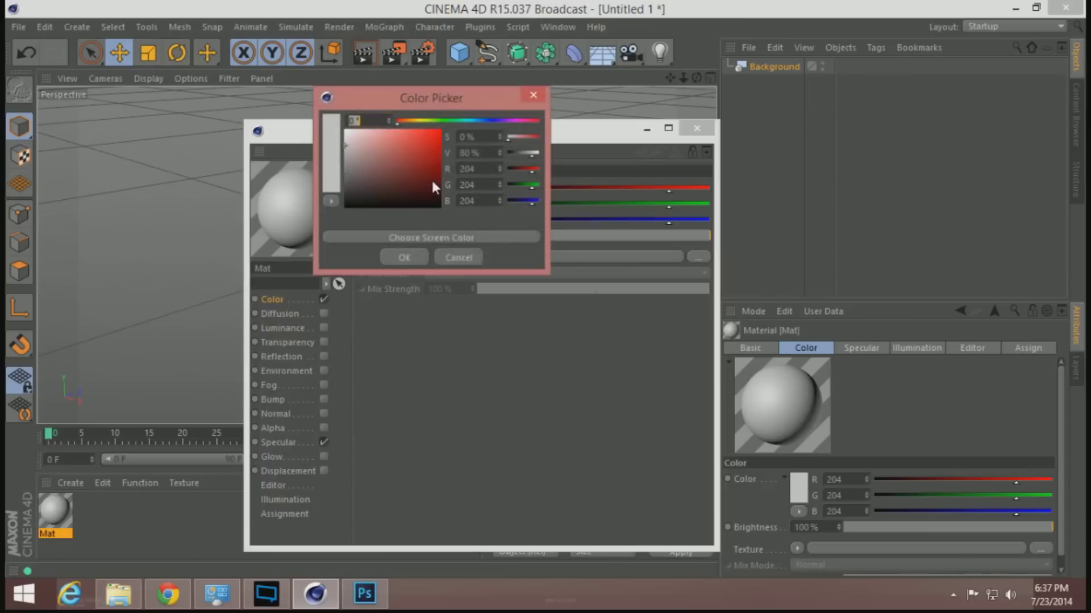
{"action": "left_click_drag", "start_coordinate": [352, 205], "coordinate": [347, 206]}
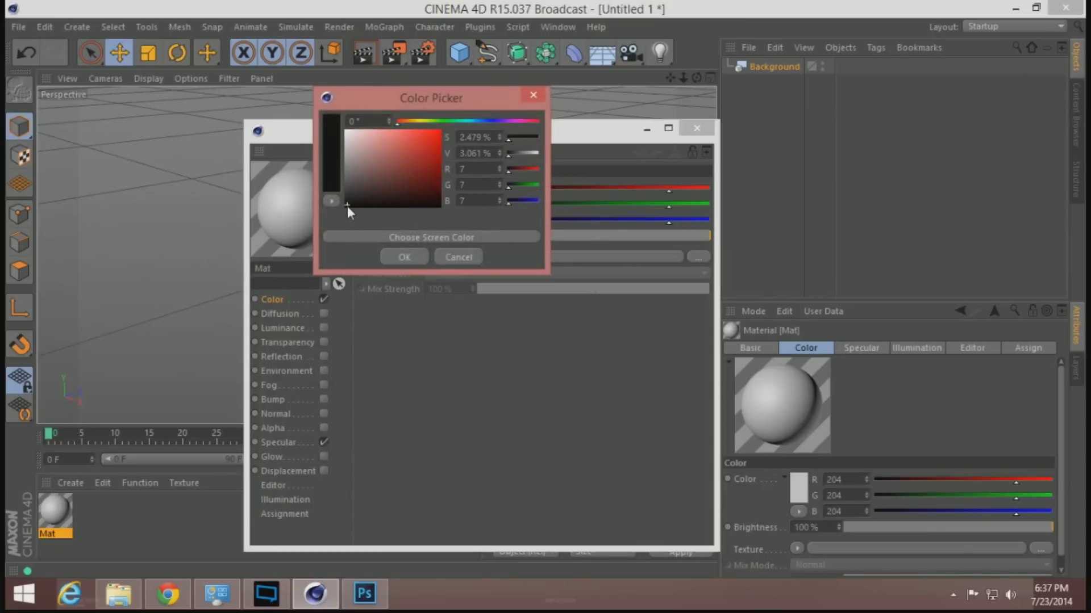
{"action": "left_click", "coordinate": [404, 257]}
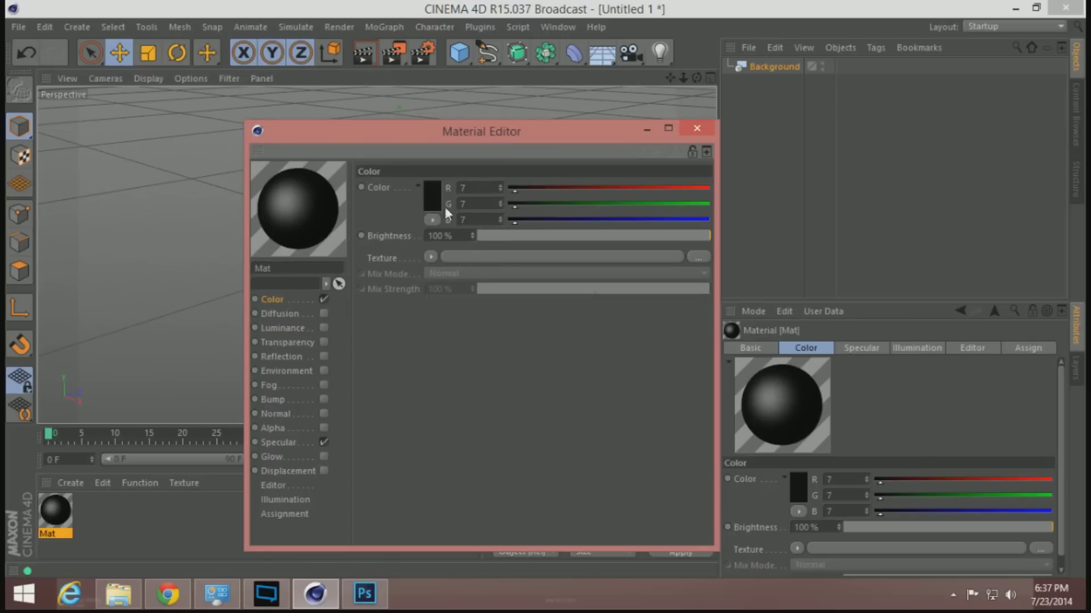
{"action": "left_click", "coordinate": [696, 129]}
{"action": "left_click_drag", "start_coordinate": [602, 53], "coordinate": [651, 85]}
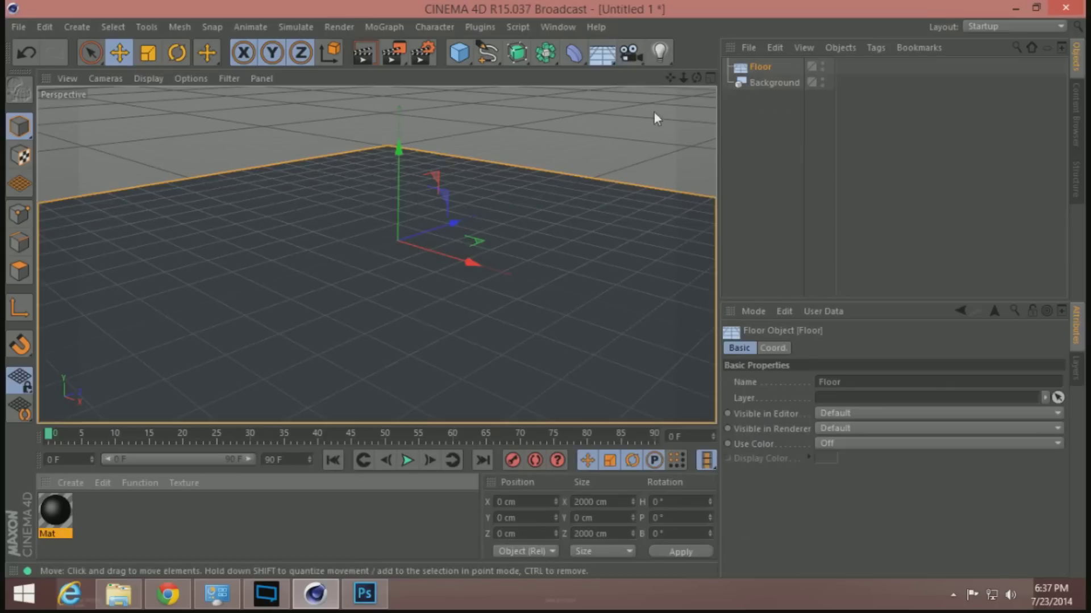
Delete the Background object and give Mat 25% reflection with specular turned off
{"action": "left_click", "coordinate": [783, 85]}
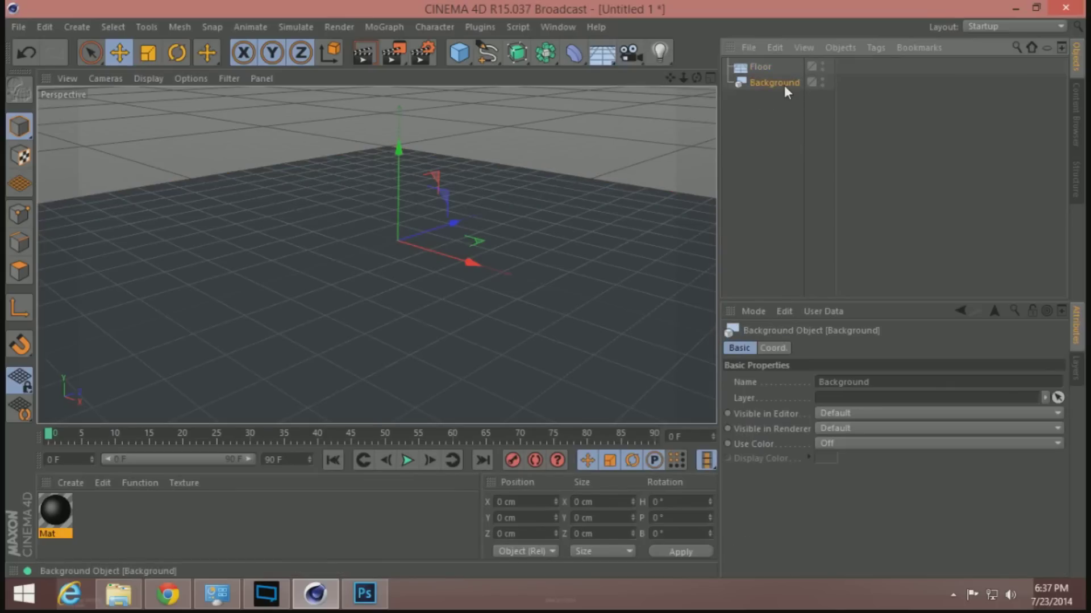
{"action": "key", "text": "Delete"}
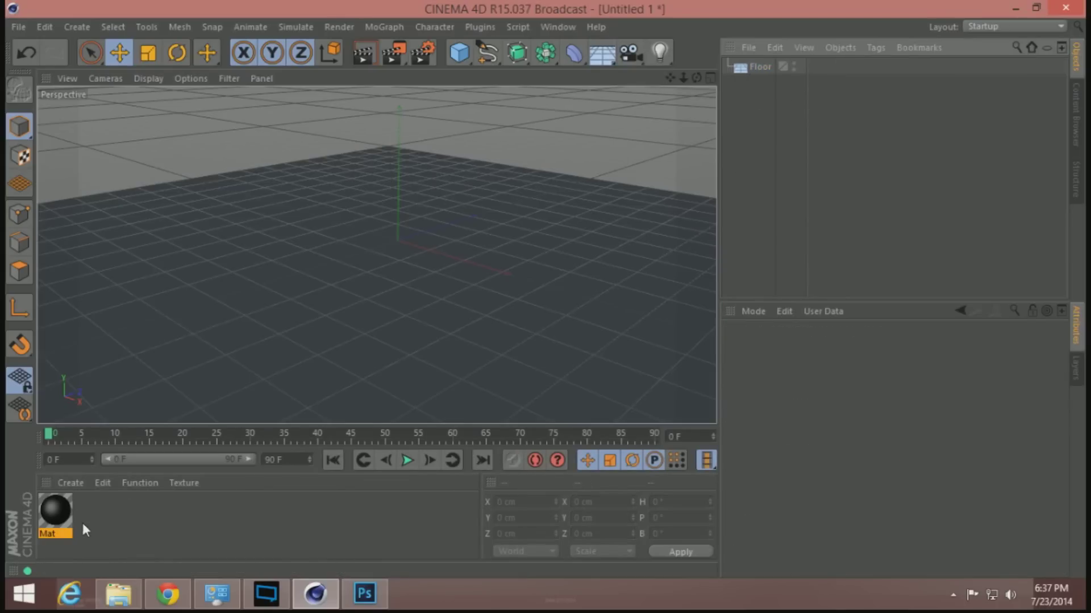
{"action": "double_click", "coordinate": [55, 511]}
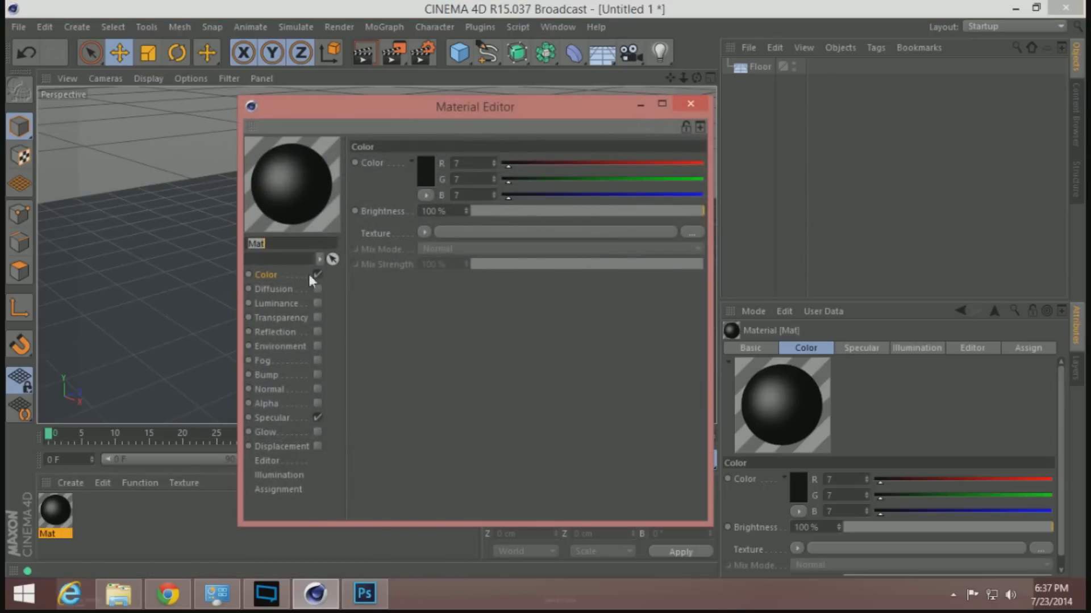
{"action": "left_click", "coordinate": [318, 332]}
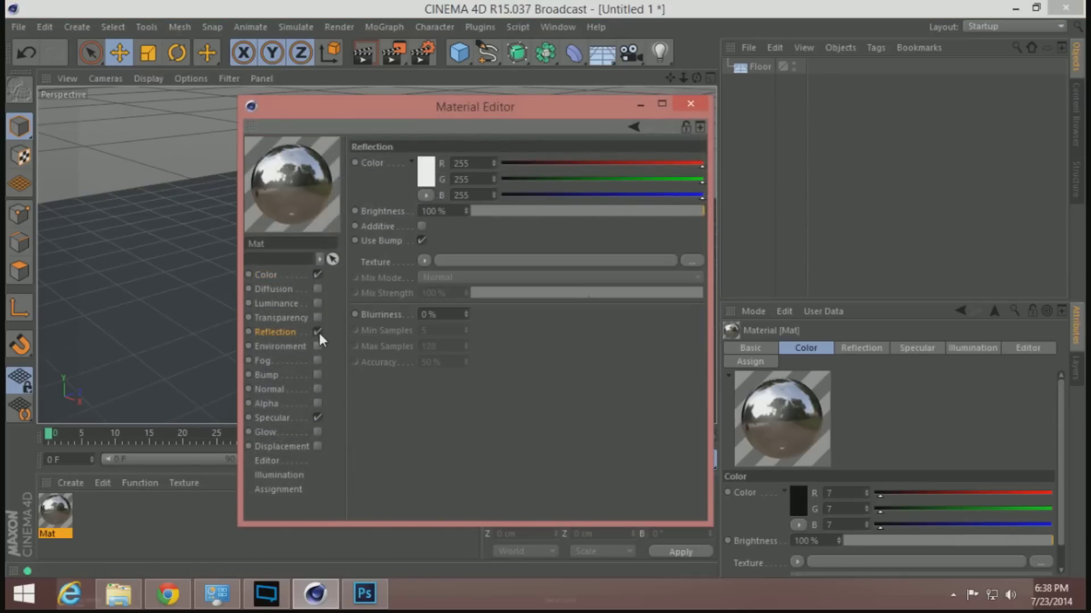
{"action": "left_click", "coordinate": [318, 417]}
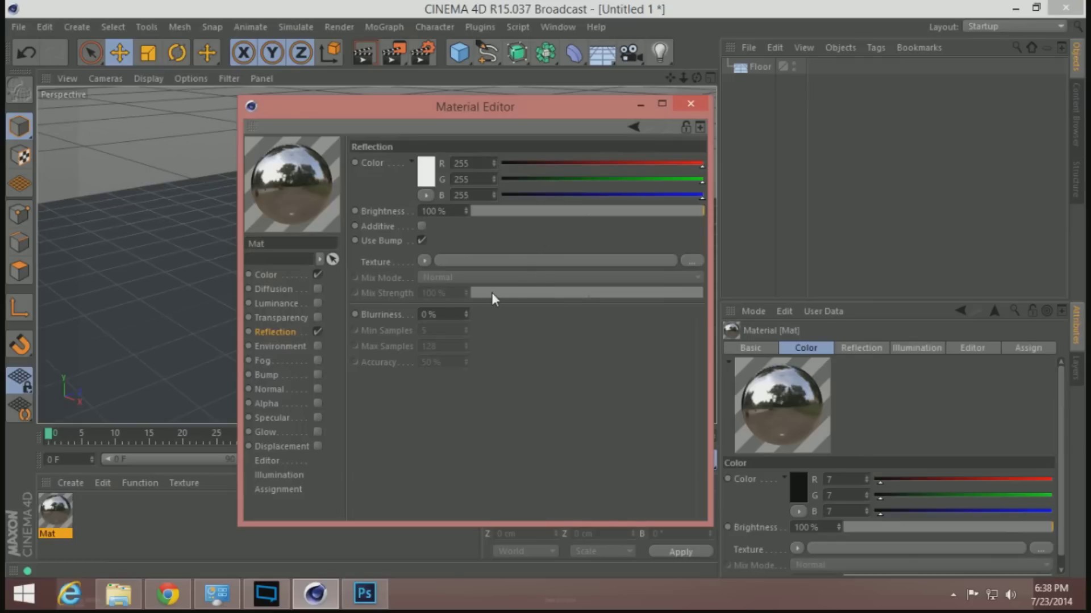
{"action": "left_click", "coordinate": [534, 211]}
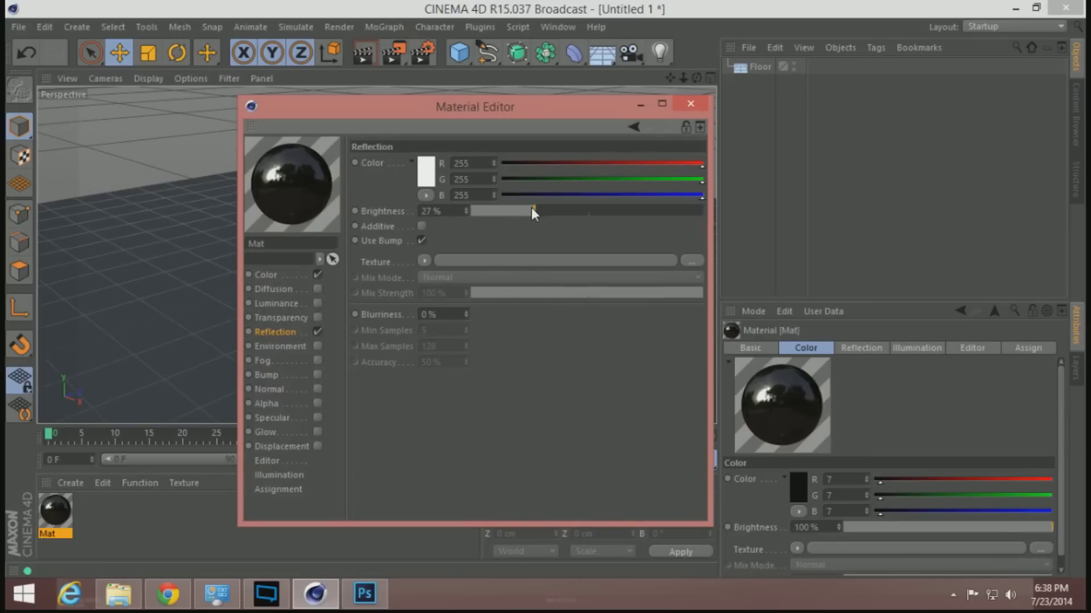
Load a 2D - Circular Gradient texture into Mat's Color channel
{"action": "left_click", "coordinate": [277, 278]}
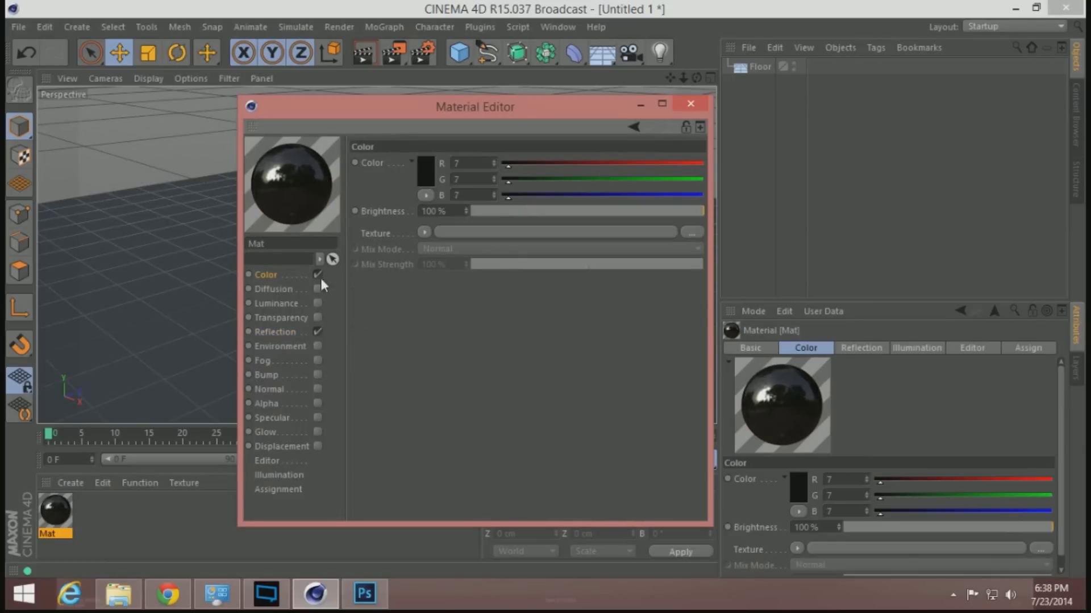
{"action": "left_click", "coordinate": [422, 233]}
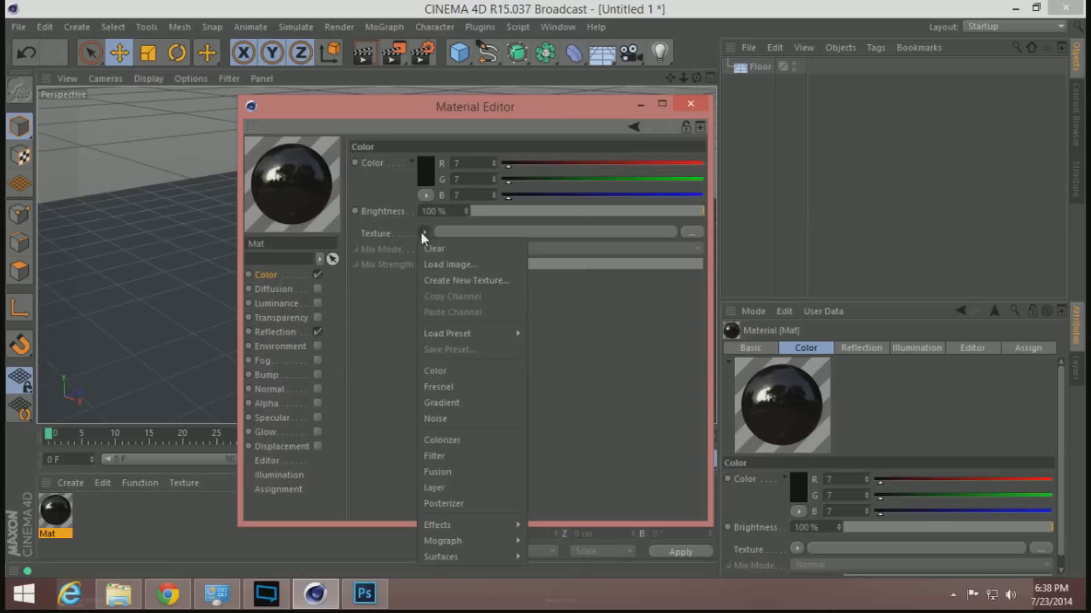
{"action": "left_click", "coordinate": [467, 400]}
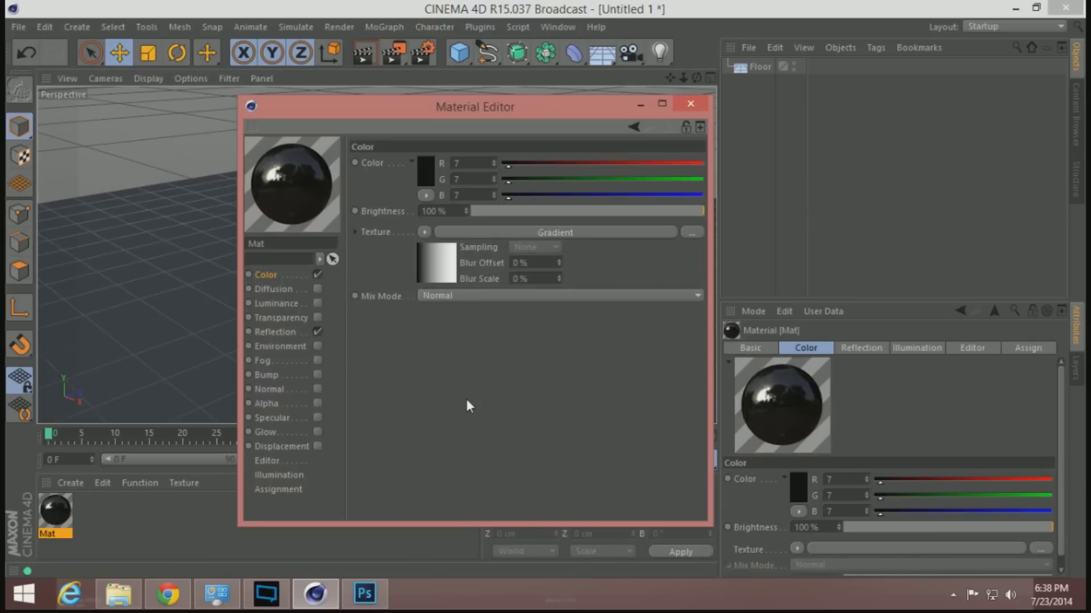
{"action": "left_click", "coordinate": [449, 266]}
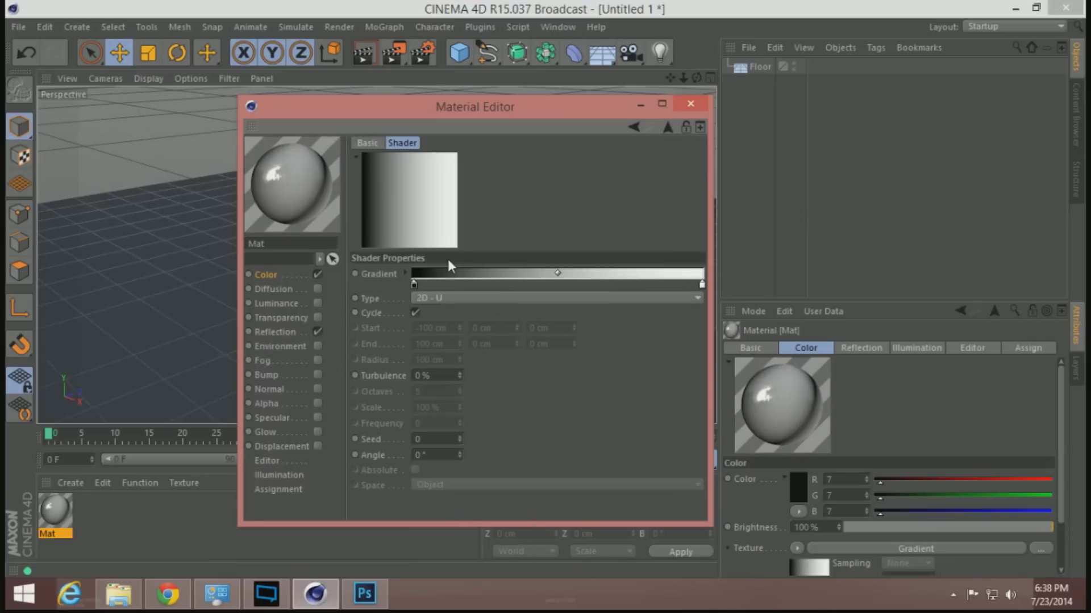
{"action": "left_click", "coordinate": [457, 299]}
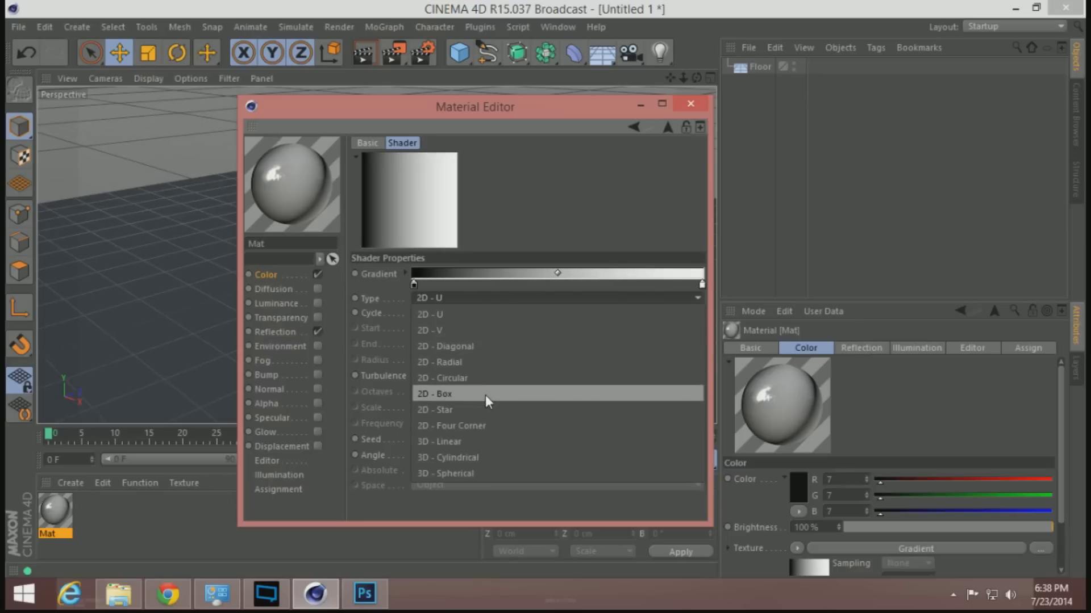
{"action": "left_click", "coordinate": [493, 376]}
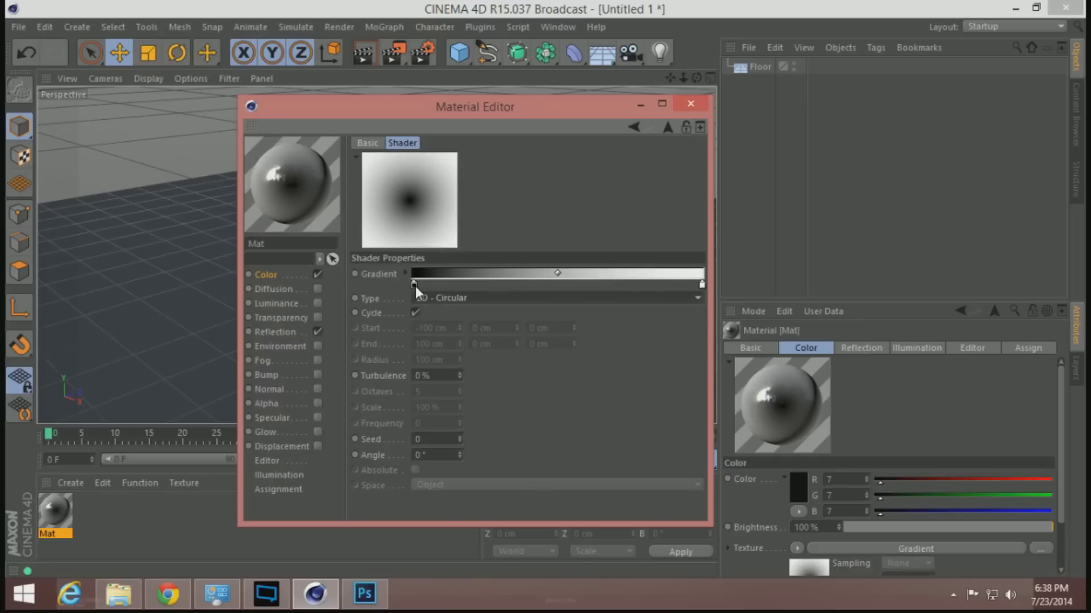
Rearrange the gradient knots into a small white centre fading to black
{"action": "left_click_drag", "start_coordinate": [415, 285], "coordinate": [610, 284]}
{"action": "left_click_drag", "start_coordinate": [703, 287], "coordinate": [418, 285]}
{"action": "left_click", "coordinate": [481, 285]}
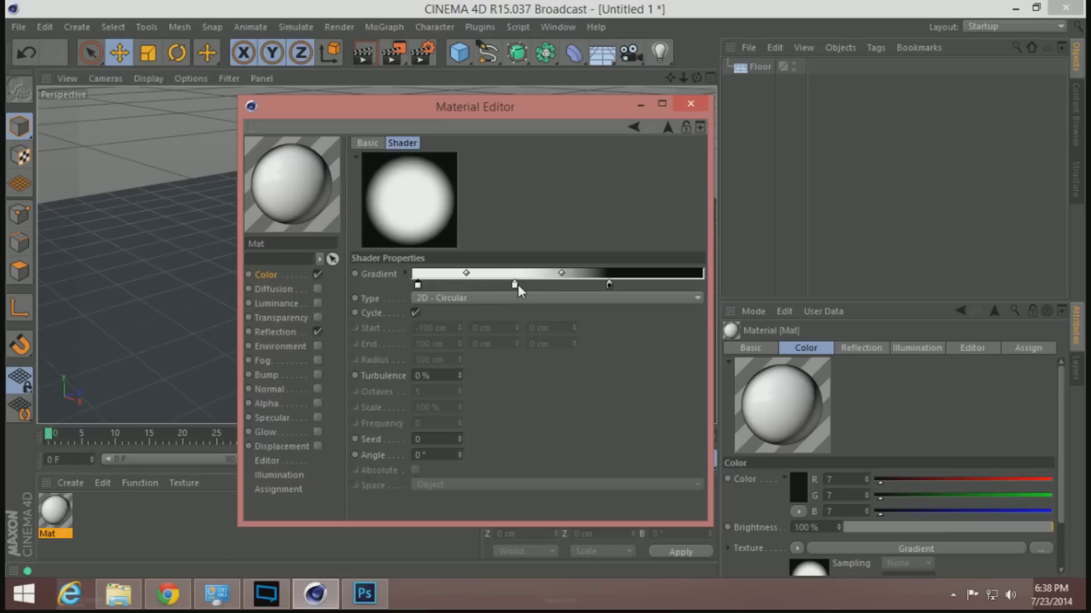
{"action": "key", "text": "Delete"}
{"action": "left_click_drag", "start_coordinate": [609, 285], "coordinate": [652, 284]}
{"action": "left_click_drag", "start_coordinate": [690, 284], "coordinate": [531, 284]}
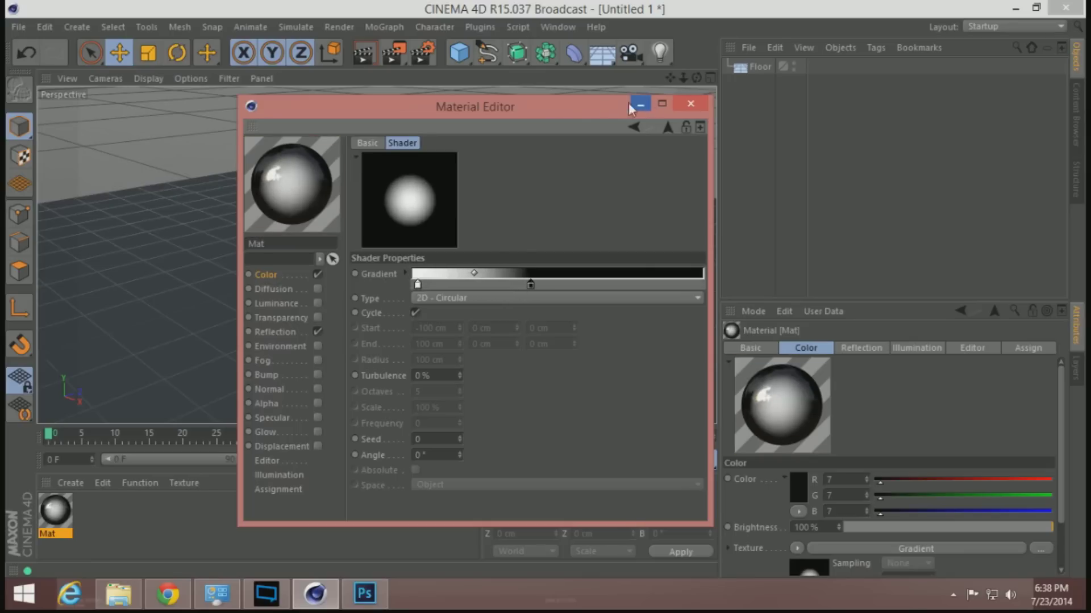
{"action": "left_click", "coordinate": [414, 285]}
Recolour the gradient's white centre knot to a dim reddish-brown (RGB 101/72/72)
{"action": "double_click", "coordinate": [415, 285]}
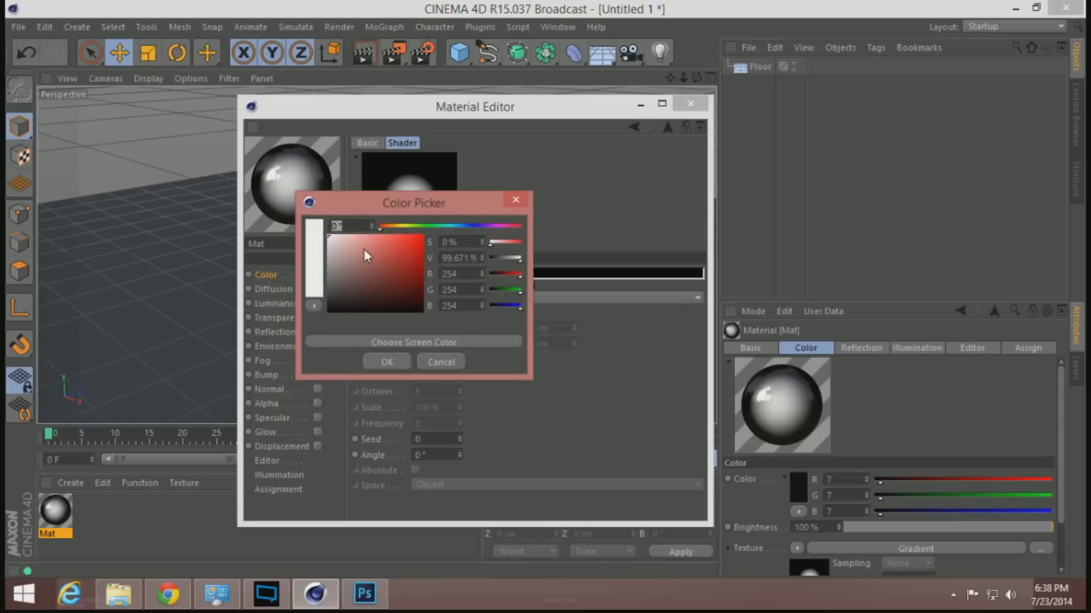
{"action": "left_click_drag", "start_coordinate": [341, 301], "coordinate": [339, 305]}
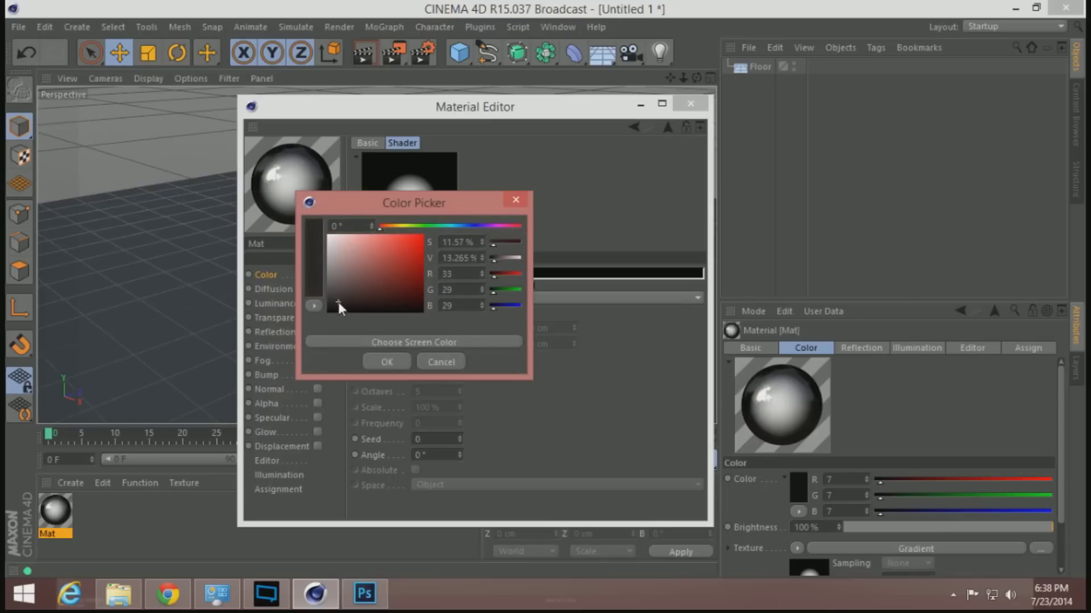
{"action": "left_click", "coordinate": [390, 363]}
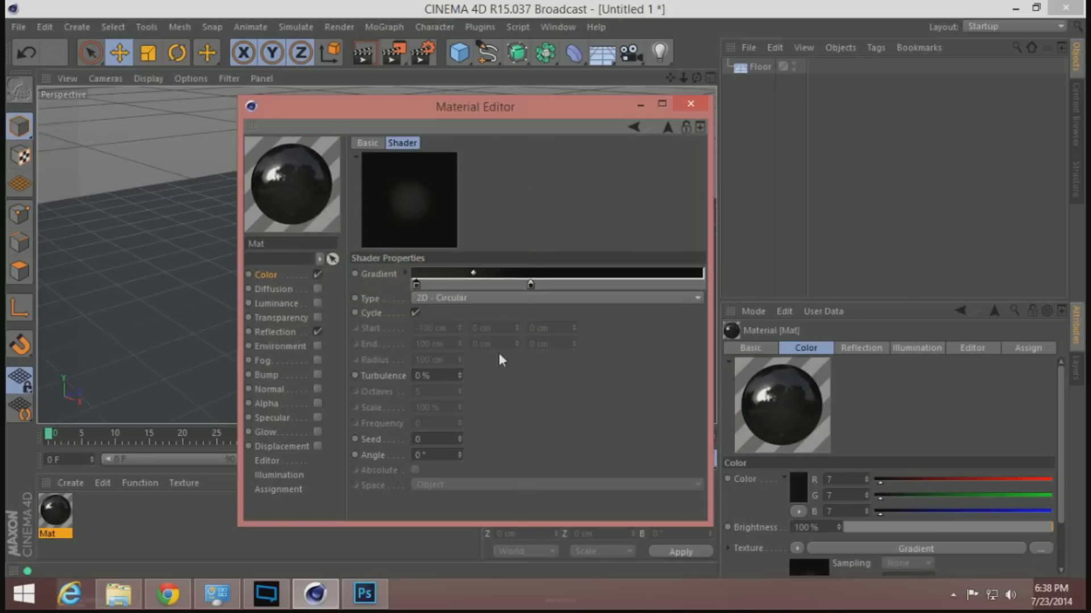
{"action": "double_click", "coordinate": [416, 284]}
{"action": "left_click", "coordinate": [358, 281]}
{"action": "left_click", "coordinate": [391, 361]}
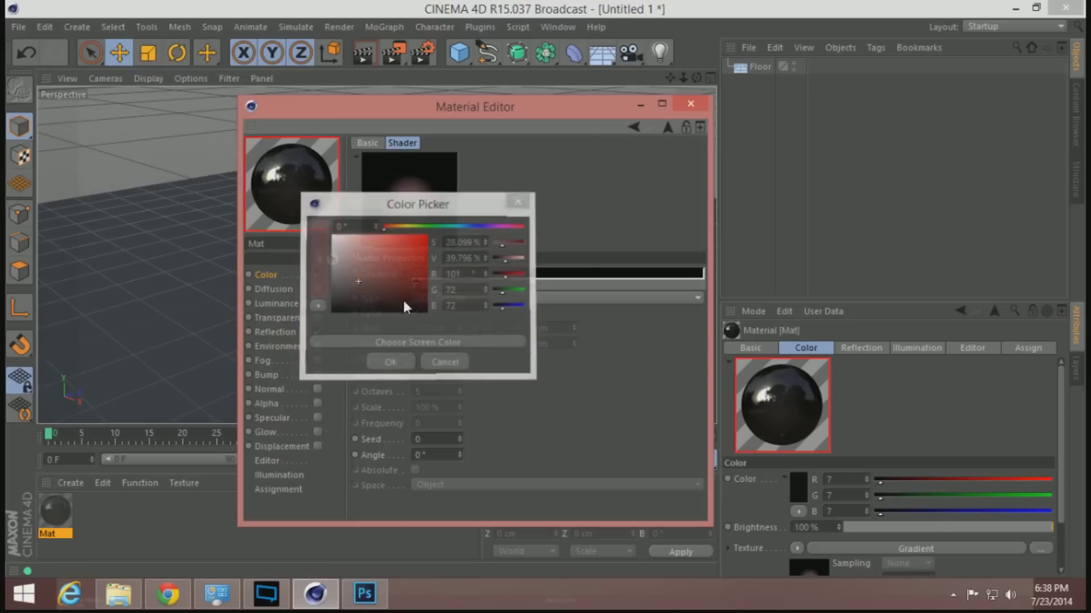
Apply Mat to the floor and render the view to check the tiled reddish glow spots
{"action": "left_click", "coordinate": [691, 104]}
{"action": "left_click_drag", "start_coordinate": [56, 509], "coordinate": [401, 304]}
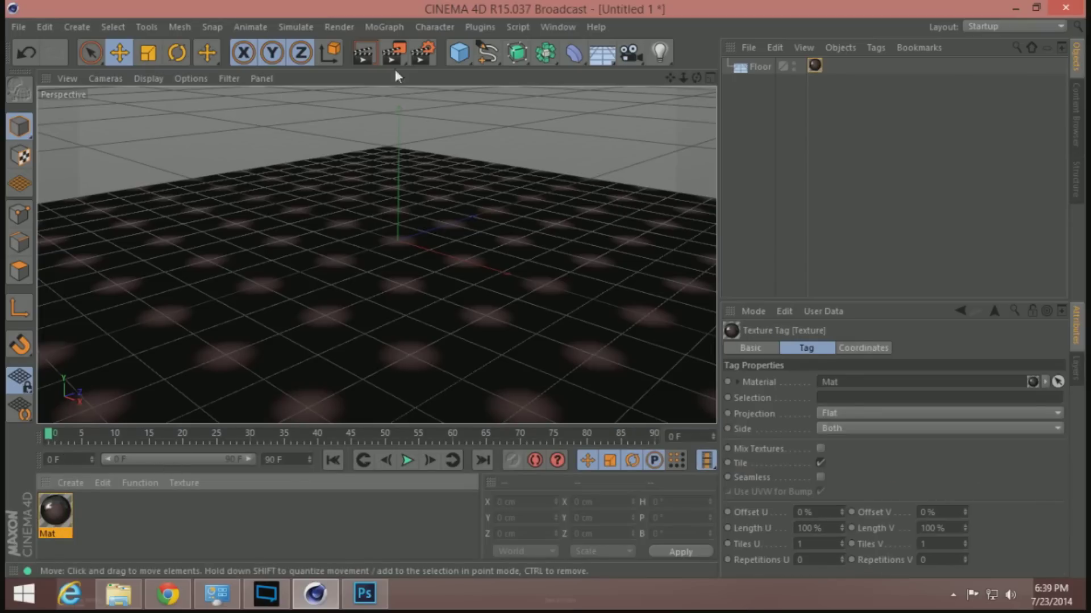
{"action": "left_click", "coordinate": [362, 53]}
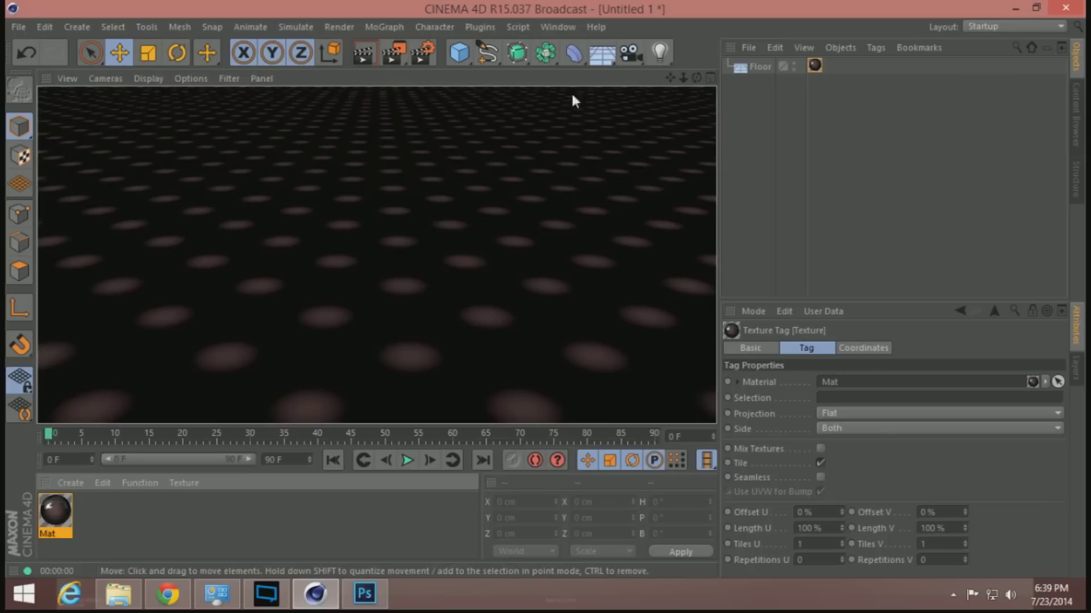
{"action": "mouse_move", "coordinate": [696, 77]}
{"action": "left_mouse_down"}
{"action": "mouse_move", "coordinate": [708, 105]}
{"action": "mouse_move", "coordinate": [697, 79]}
{"action": "left_mouse_up"}
{"action": "left_click", "coordinate": [358, 56]}
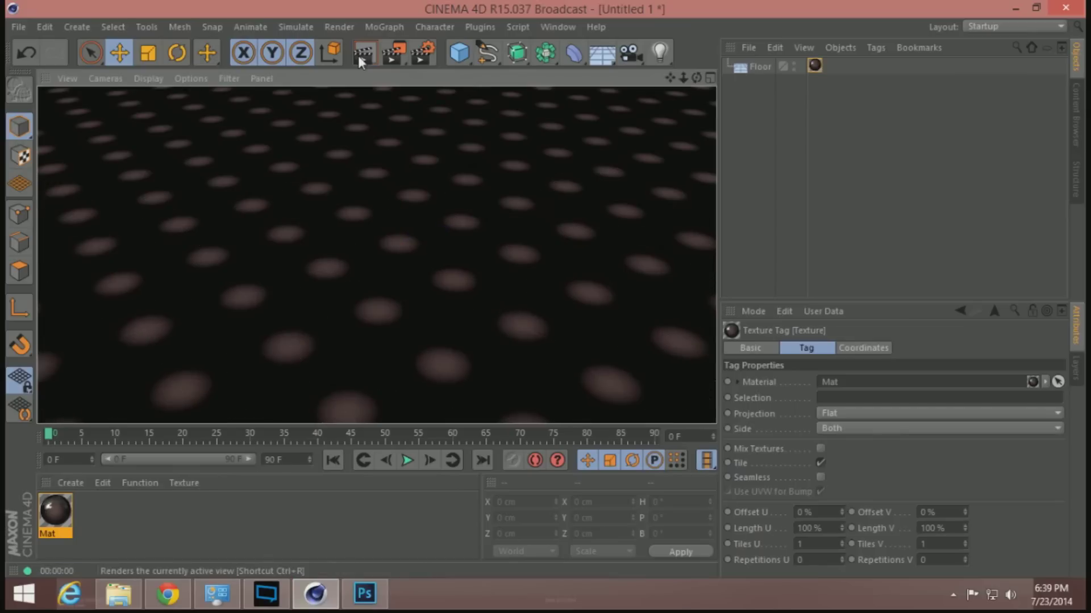
{"action": "left_click", "coordinate": [395, 28]}
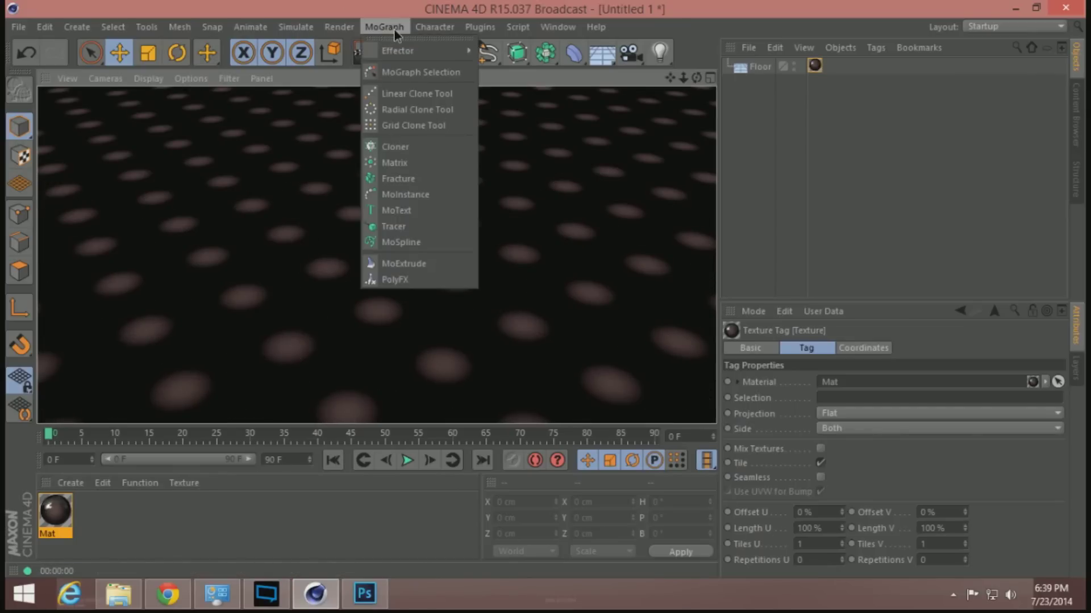
Add a MoText object reading 'SolarShedParts' with Align set to Middle
{"action": "left_click", "coordinate": [414, 209]}
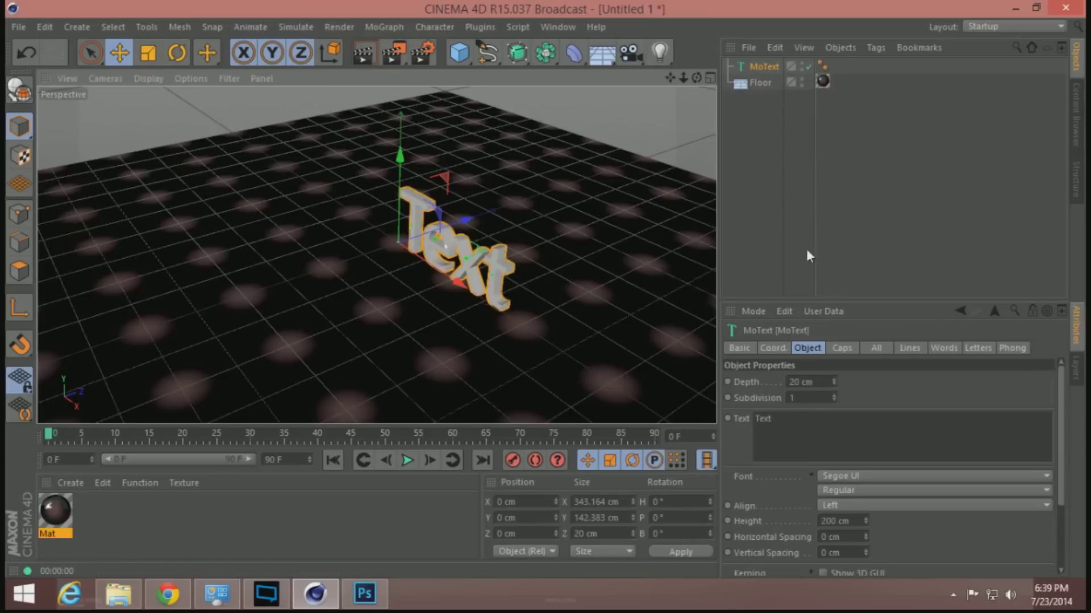
{"action": "left_click", "coordinate": [802, 418]}
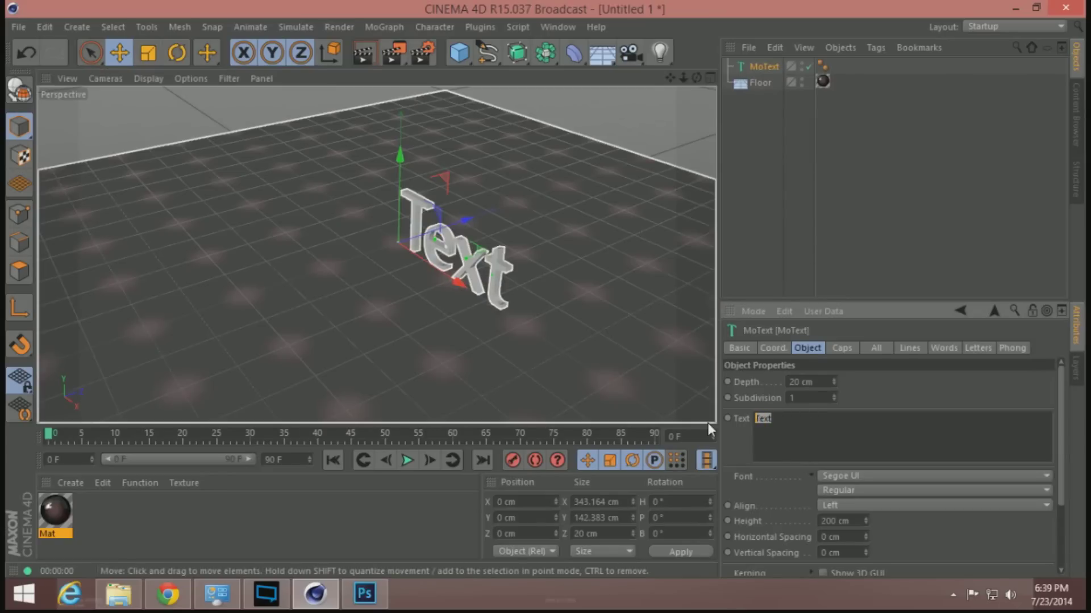
{"action": "type", "text": "SolarShedParts.c"}
{"action": "key", "text": "BackSpace"}
{"action": "key", "text": "BackSpace"}
{"action": "left_click", "coordinate": [875, 502]}
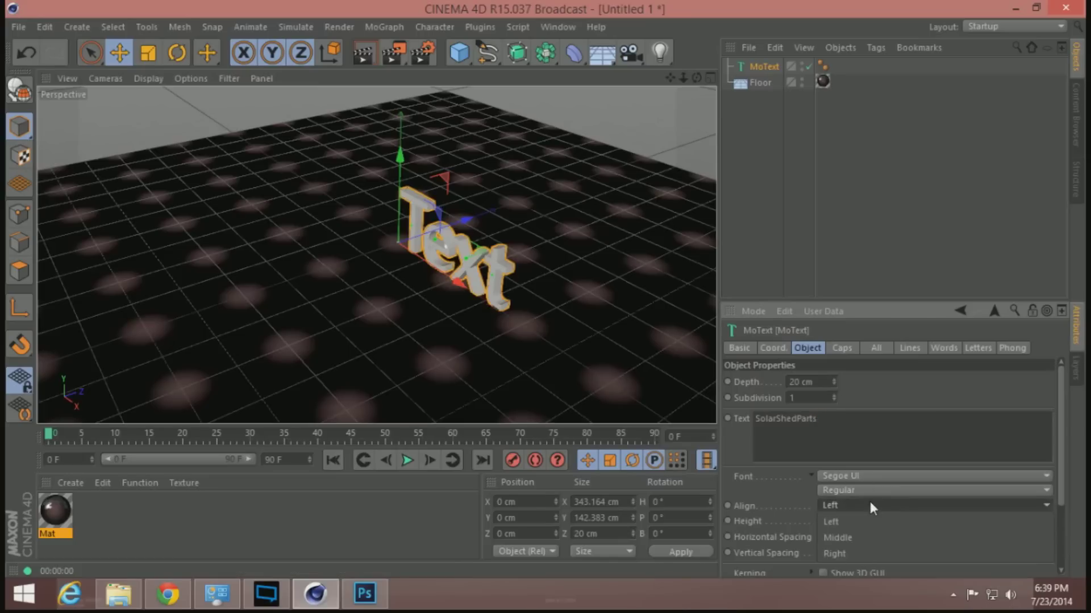
{"action": "left_click", "coordinate": [870, 533]}
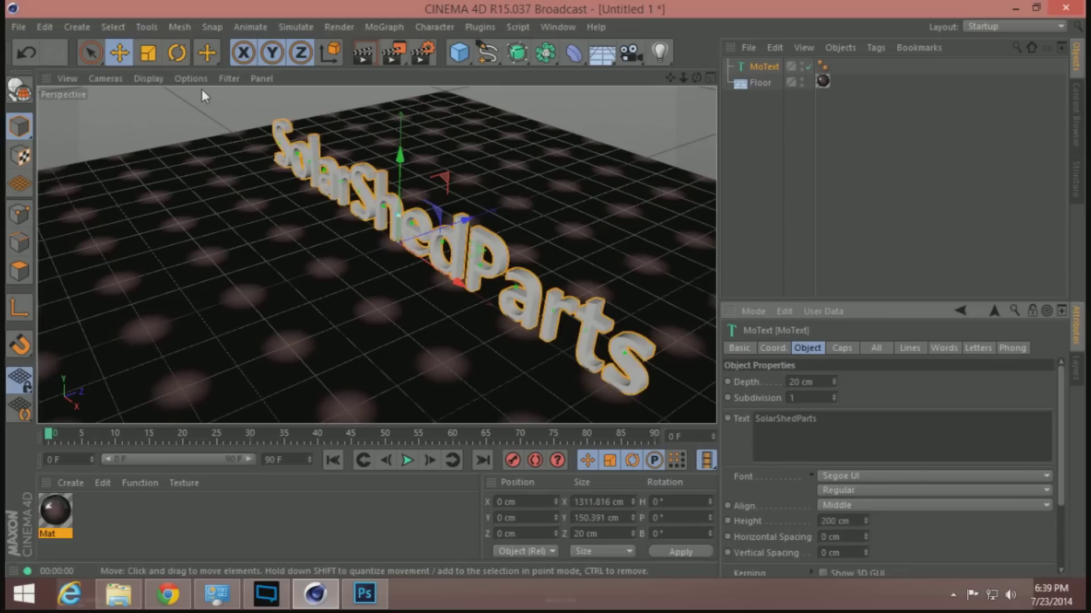
Orbit to a near-frontal view of the SolarShedParts MoText and dolly closer until it fills the viewport's width
{"action": "mouse_move", "coordinate": [697, 77]}
{"action": "left_mouse_down"}
{"action": "mouse_move", "coordinate": [738, 85]}
{"action": "mouse_move", "coordinate": [747, 102]}
{"action": "mouse_move", "coordinate": [694, 81]}
{"action": "left_mouse_up"}
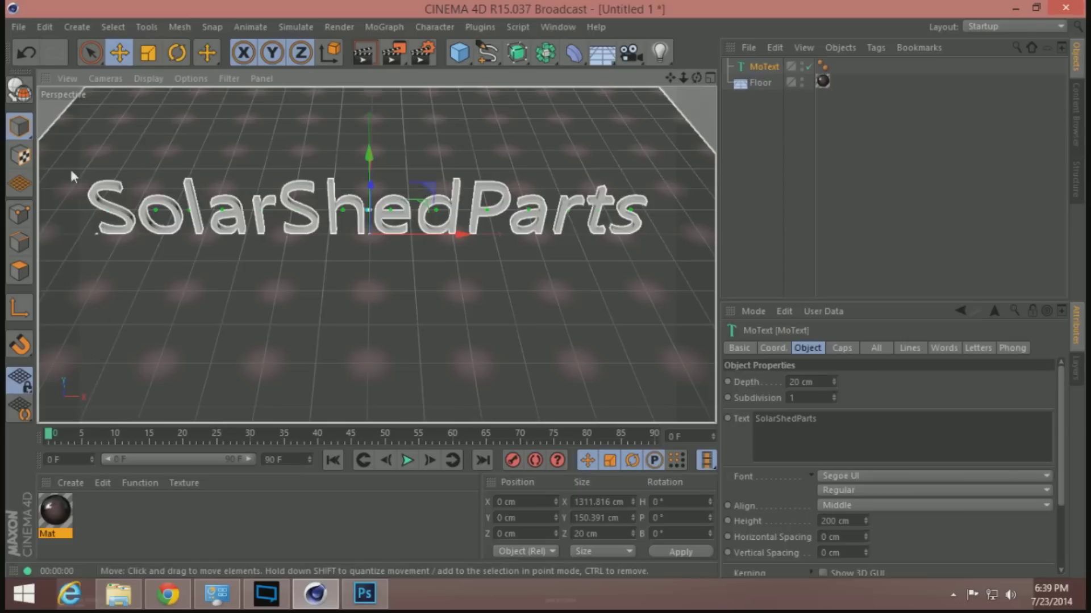
{"action": "left_click", "coordinate": [290, 146]}
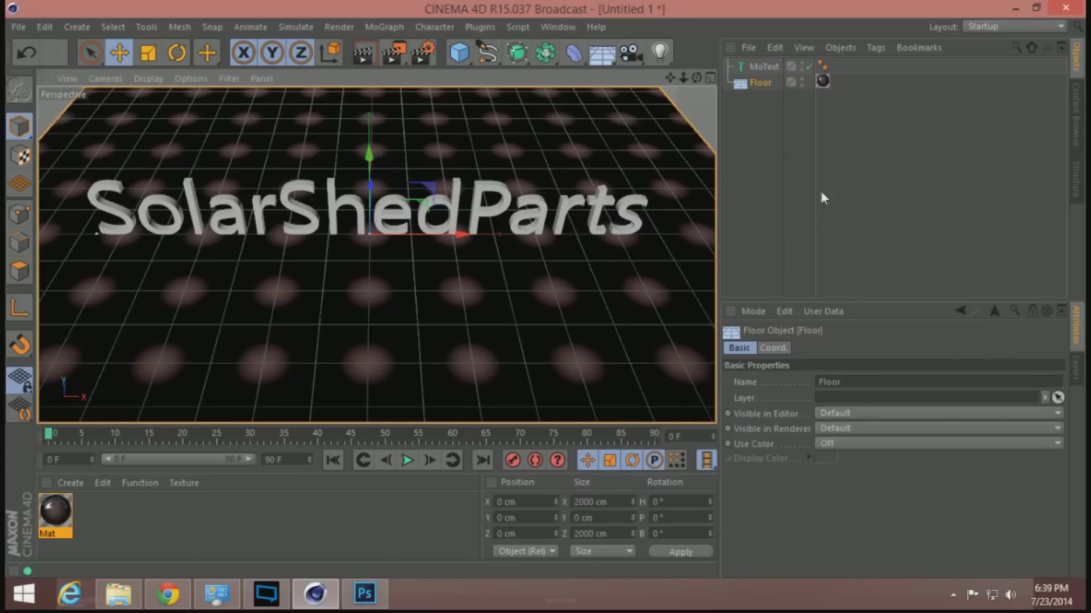
{"action": "left_click", "coordinate": [760, 68]}
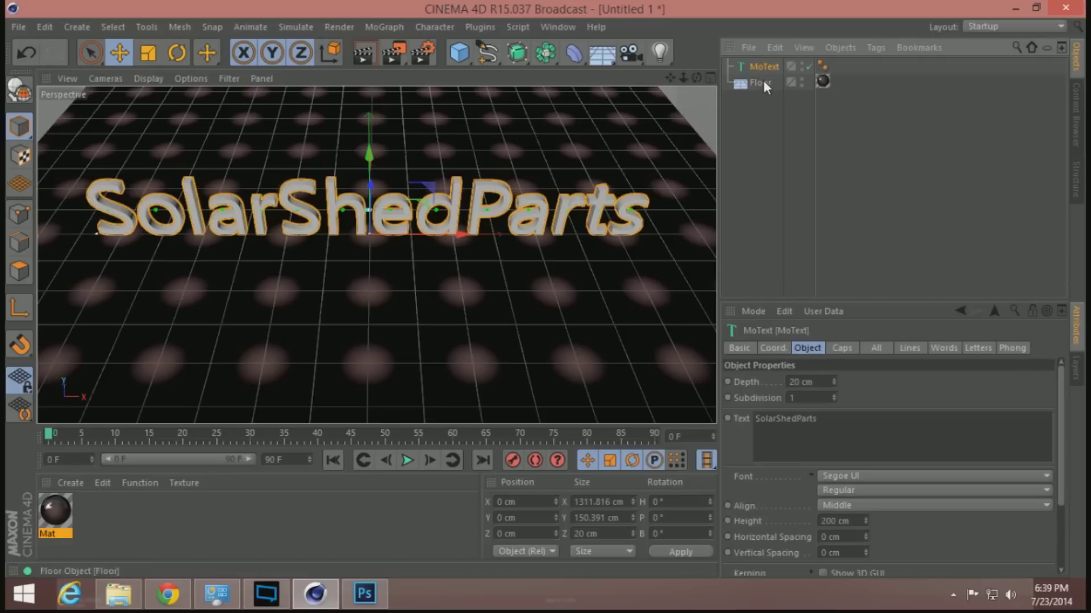
{"action": "left_click", "coordinate": [763, 81]}
{"action": "left_click", "coordinate": [761, 67]}
{"action": "left_click", "coordinate": [817, 419]}
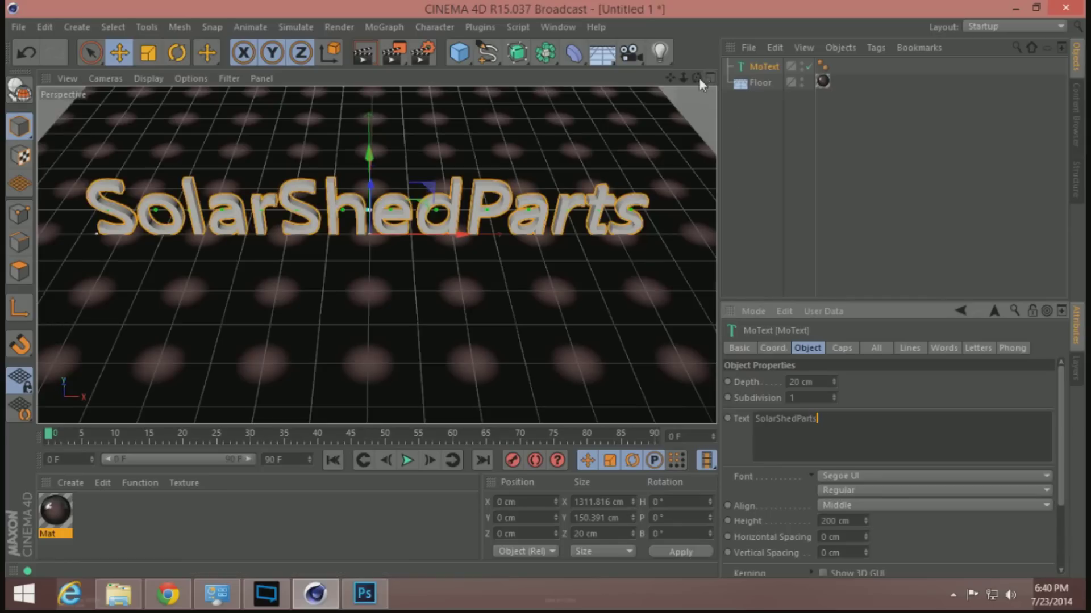
{"action": "left_click_drag", "start_coordinate": [683, 78], "coordinate": [710, 201]}
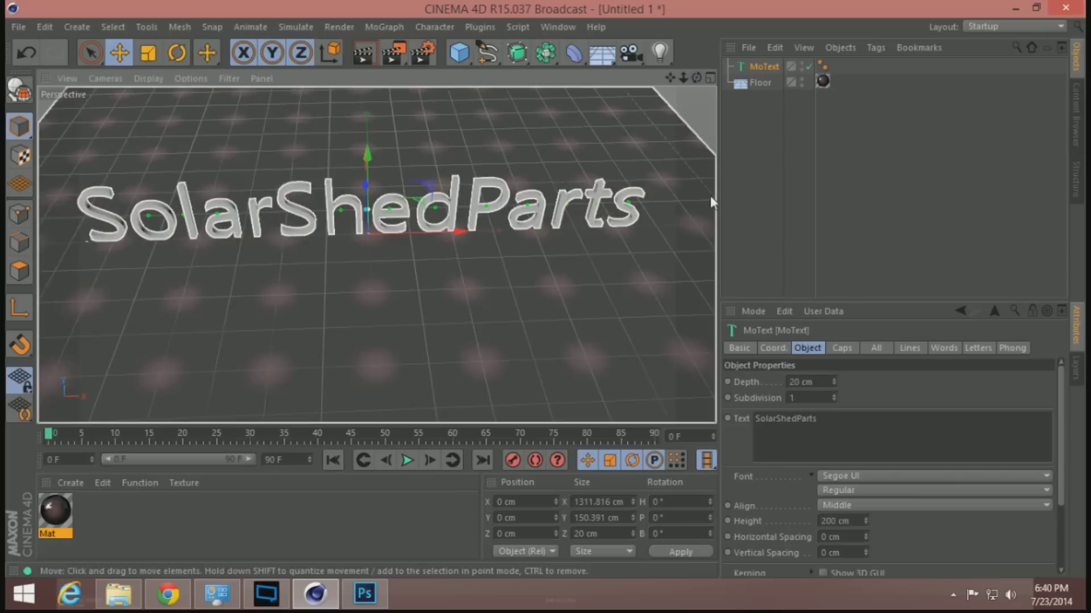
Try the Orion Pax font on the MoText, then switch it to Space Age
{"action": "left_click", "coordinate": [918, 476]}
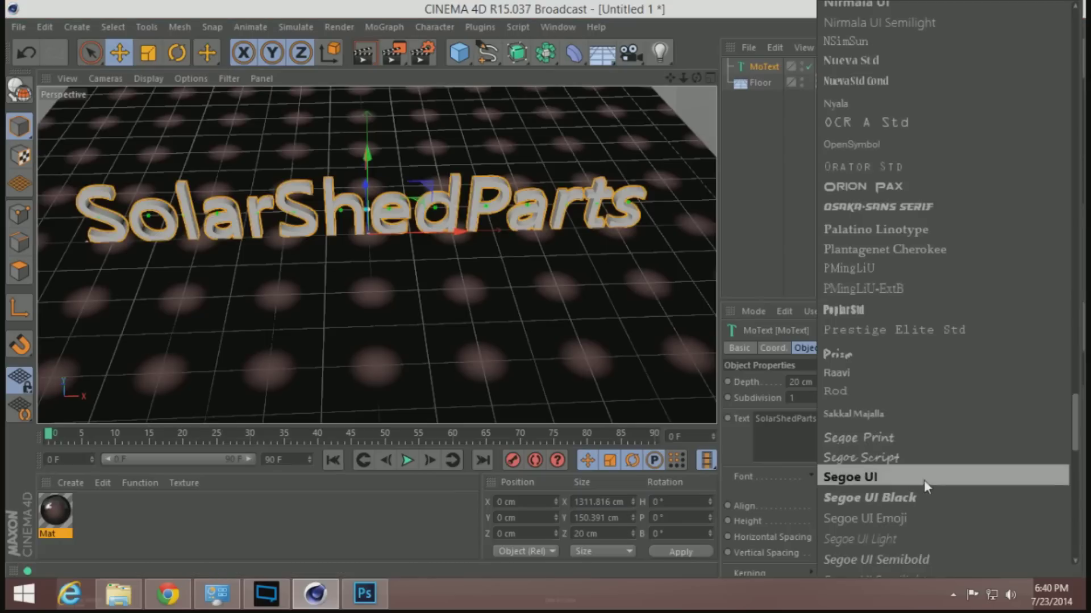
{"action": "left_click", "coordinate": [959, 186]}
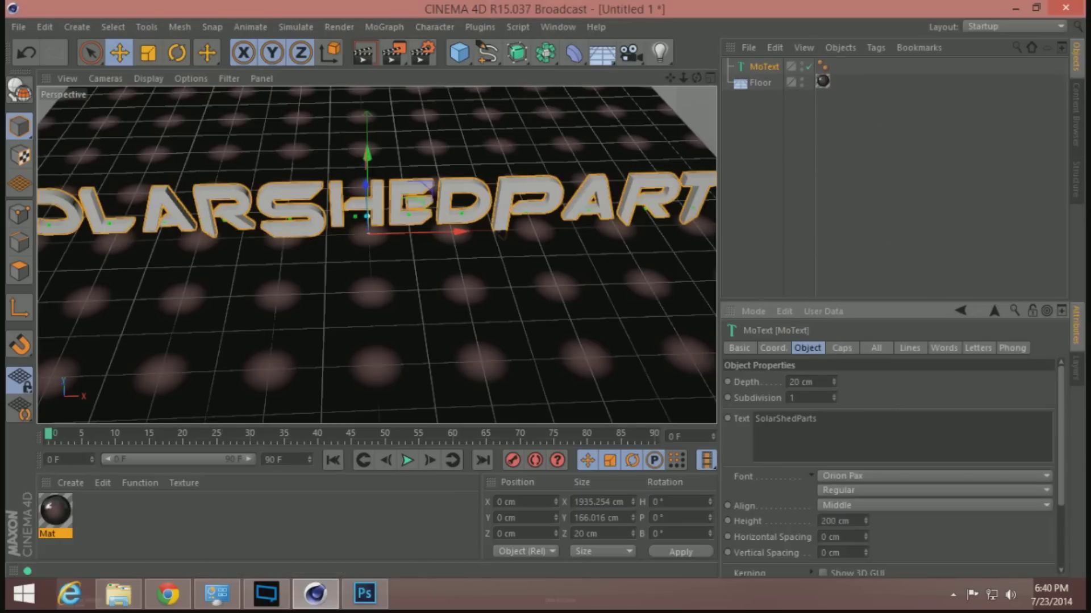
{"action": "left_click", "coordinate": [928, 476]}
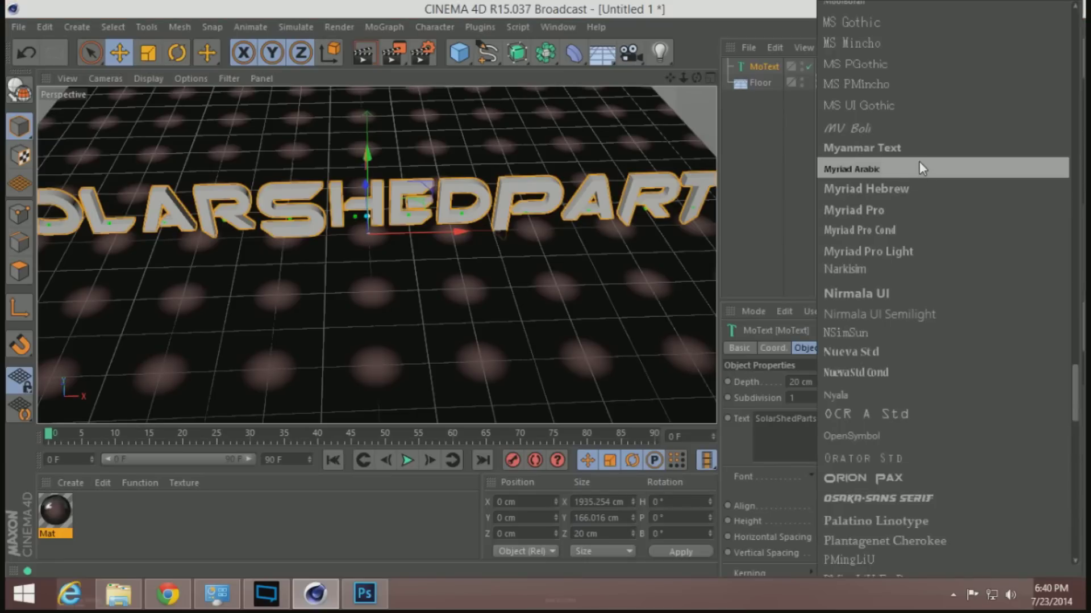
{"action": "scroll", "coordinate": [919, 161], "scroll_direction": "up", "scroll_amount": 5}
{"action": "scroll", "coordinate": [919, 161], "scroll_direction": "up", "scroll_amount": 20}
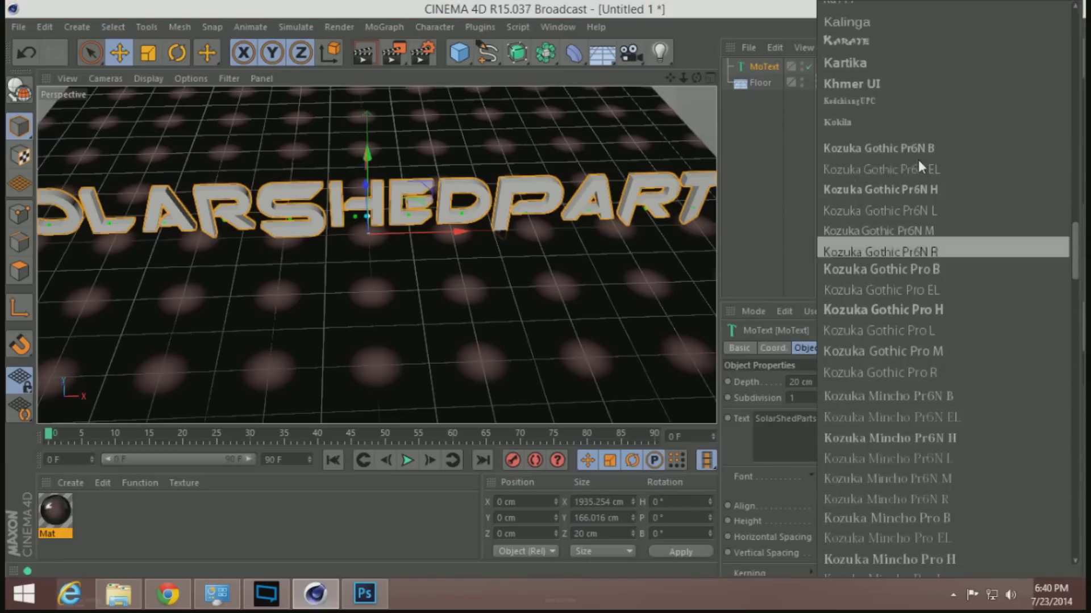
{"action": "scroll", "coordinate": [919, 161], "scroll_direction": "up", "scroll_amount": 20}
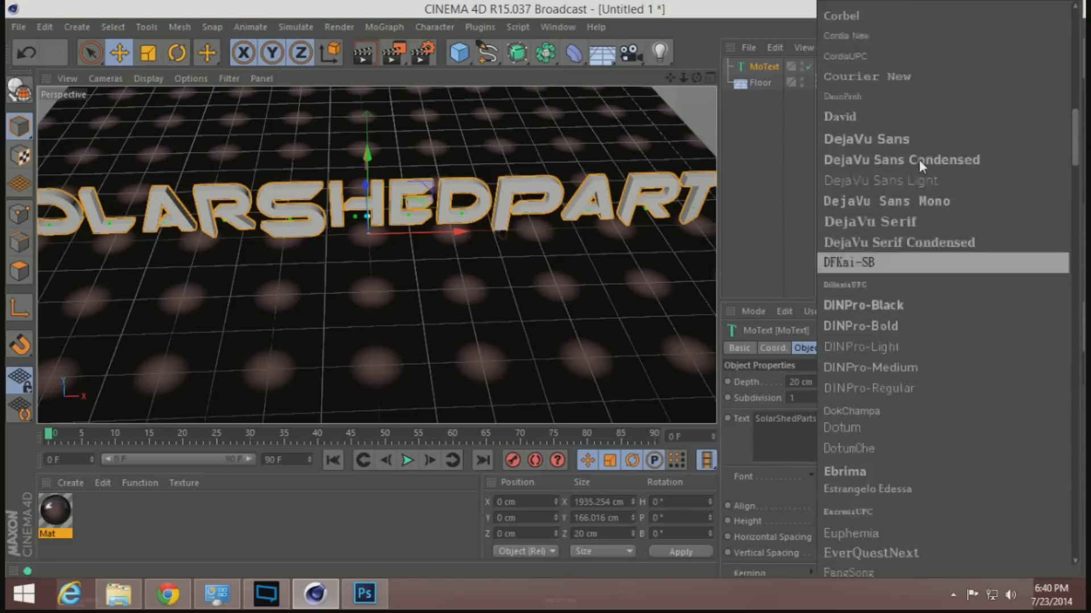
{"action": "scroll", "coordinate": [919, 161], "scroll_direction": "up", "scroll_amount": 5}
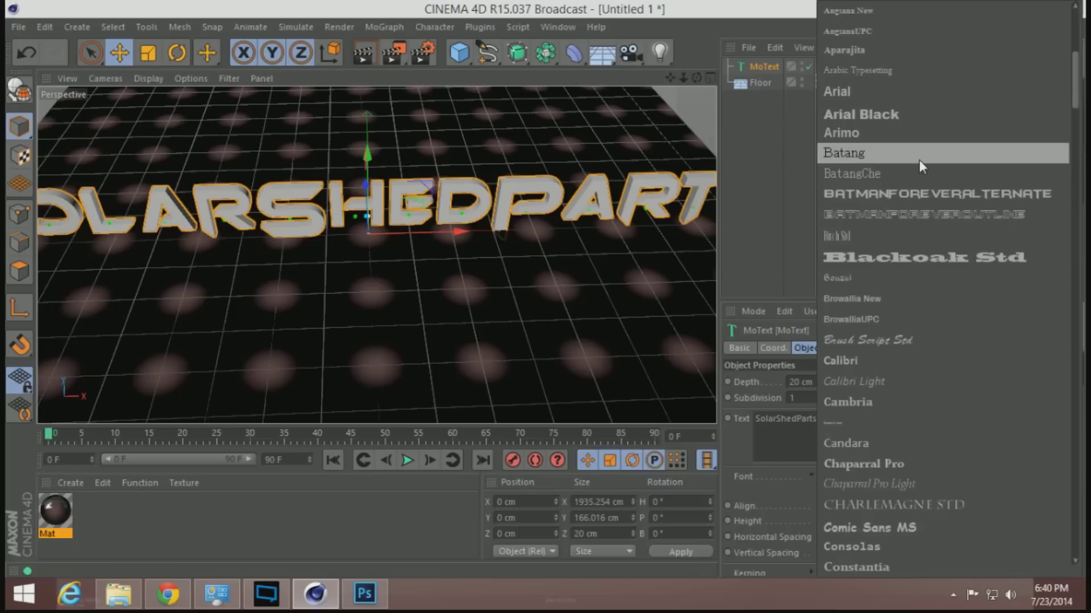
{"action": "scroll", "coordinate": [918, 162], "scroll_direction": "down", "scroll_amount": 20}
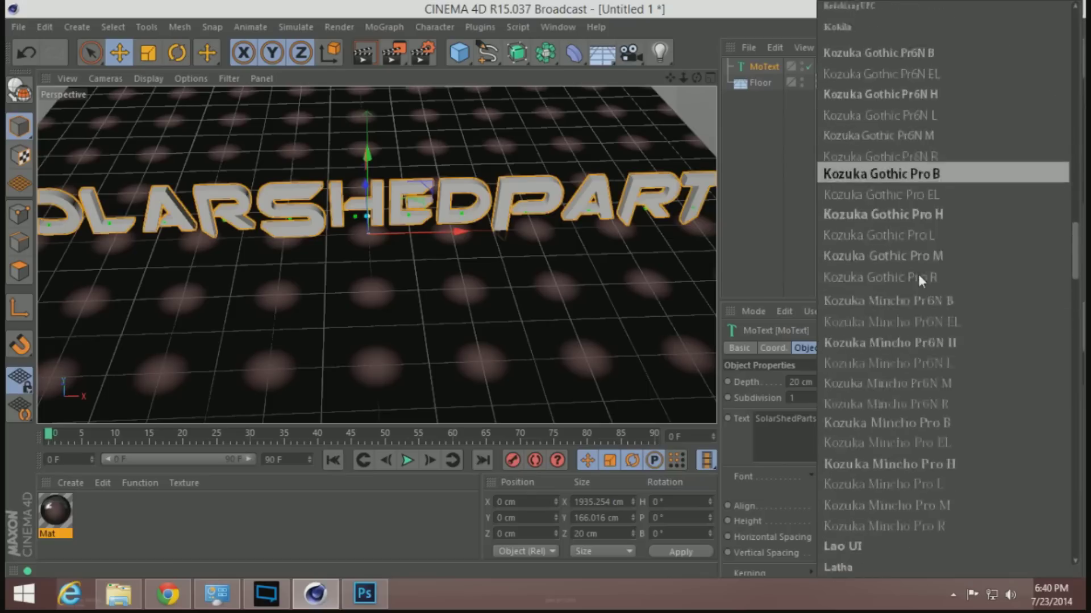
{"action": "scroll", "coordinate": [917, 273], "scroll_direction": "down", "scroll_amount": 10}
{"action": "scroll", "coordinate": [916, 274], "scroll_direction": "down", "scroll_amount": 20}
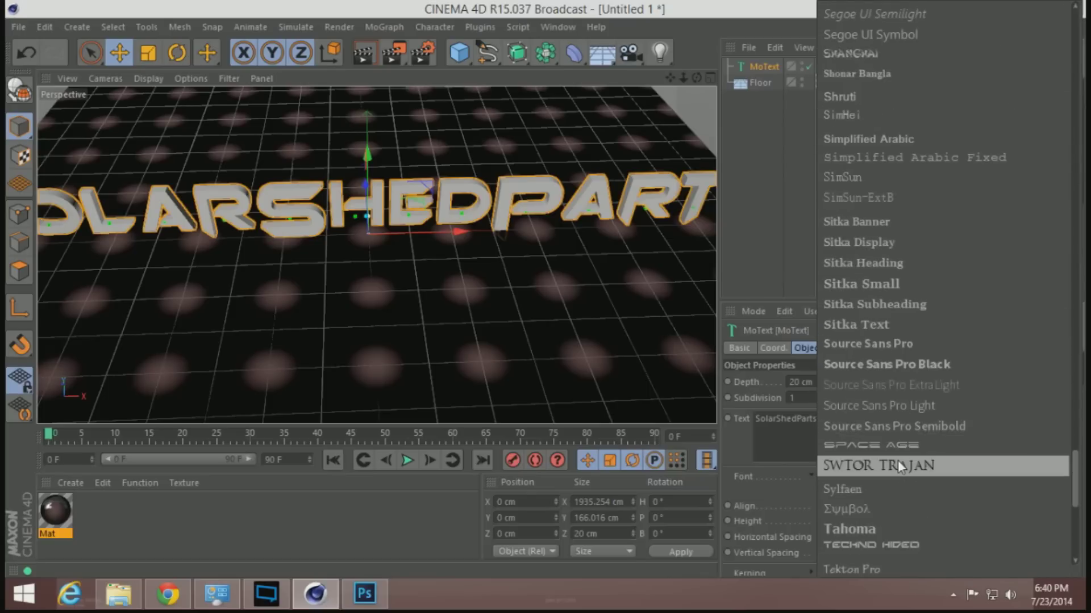
{"action": "left_click", "coordinate": [898, 448]}
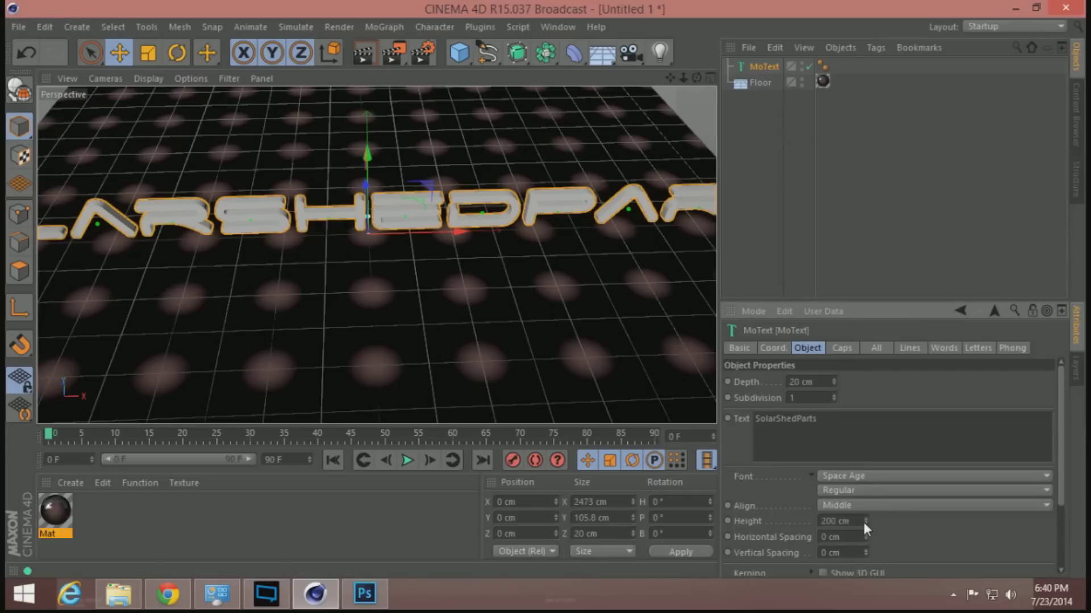
Lower the MoText height to 98 cm and pitch it back to -41.386°
{"action": "left_click_drag", "start_coordinate": [866, 519], "coordinate": [867, 560]}
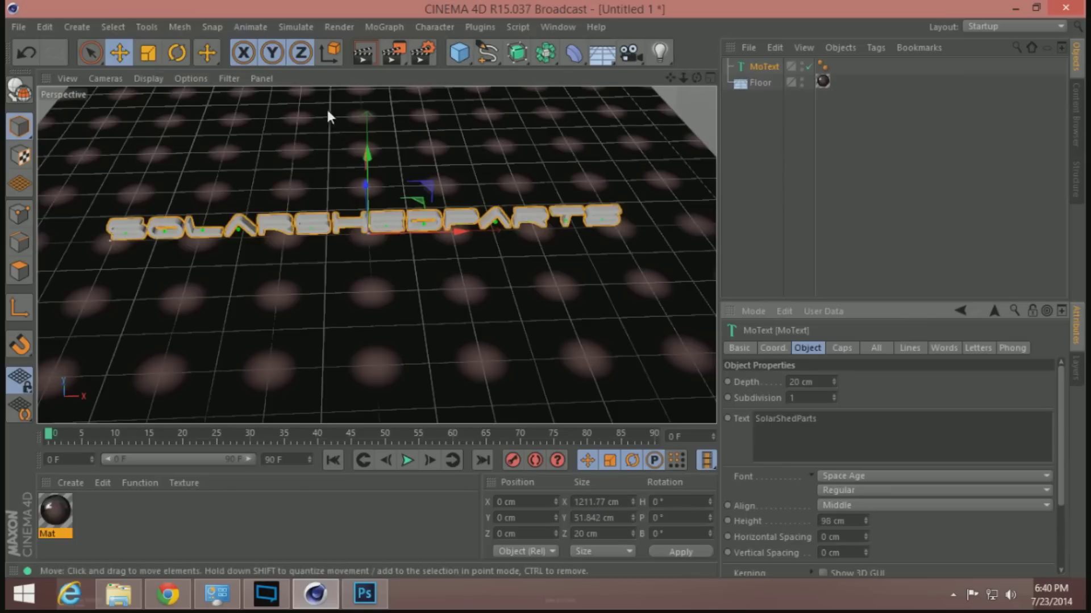
{"action": "left_click", "coordinate": [177, 53]}
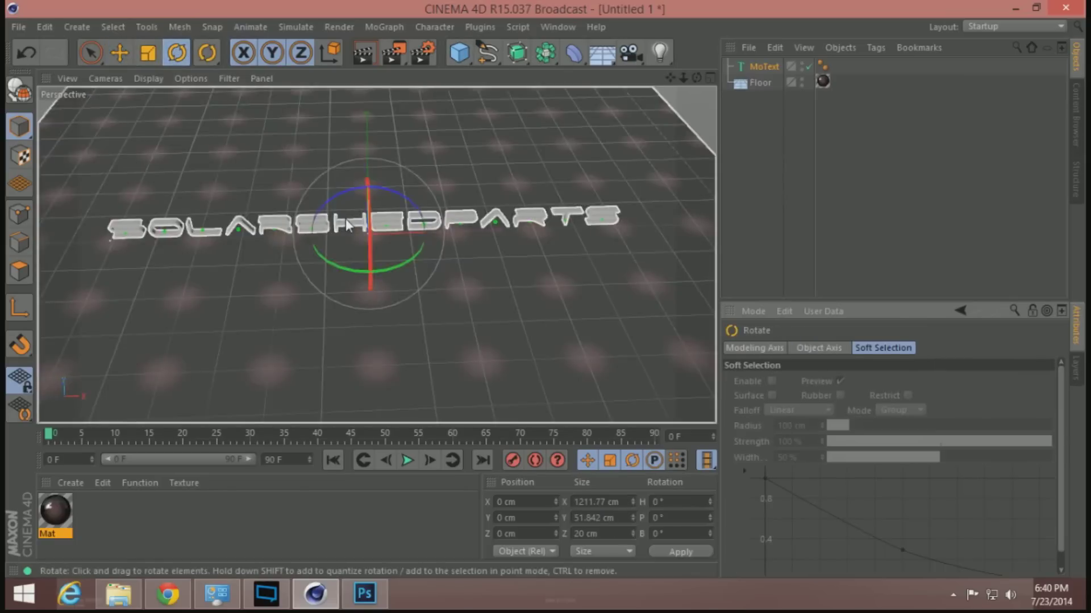
{"action": "left_click_drag", "start_coordinate": [370, 221], "coordinate": [384, 141]}
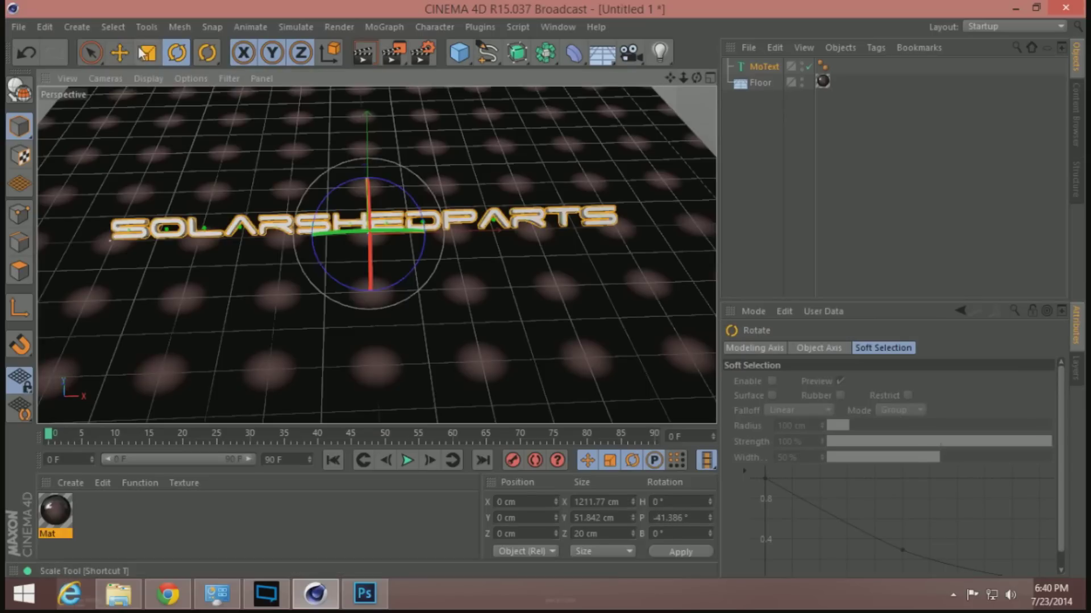
{"action": "left_click", "coordinate": [128, 53]}
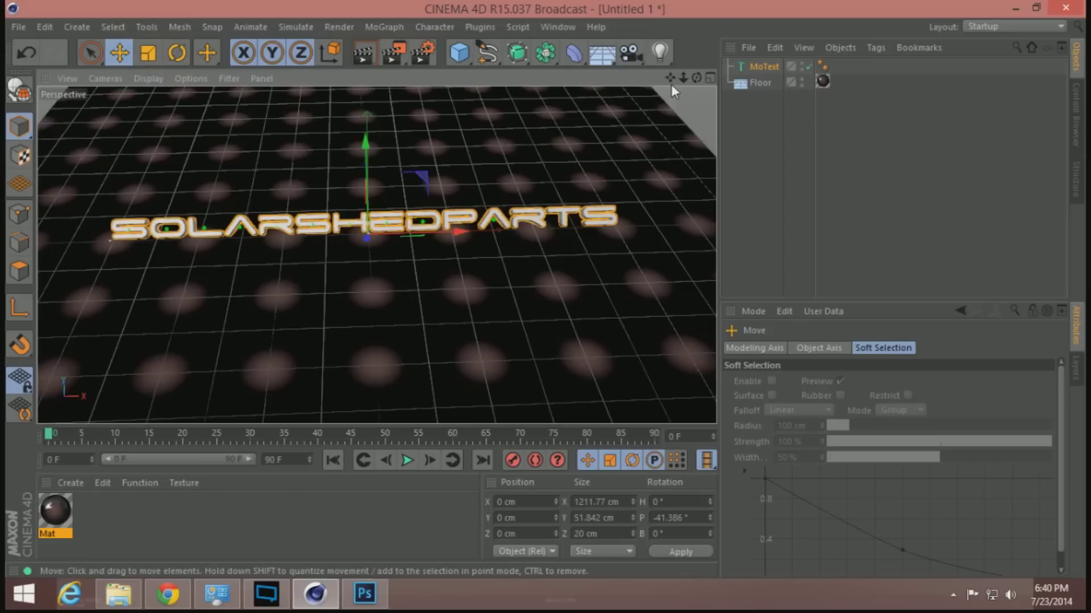
{"action": "left_click_drag", "start_coordinate": [697, 77], "coordinate": [719, 83]}
Render a preview, then raise the text off the floor to Y 19.493 cm
{"action": "left_click", "coordinate": [378, 51]}
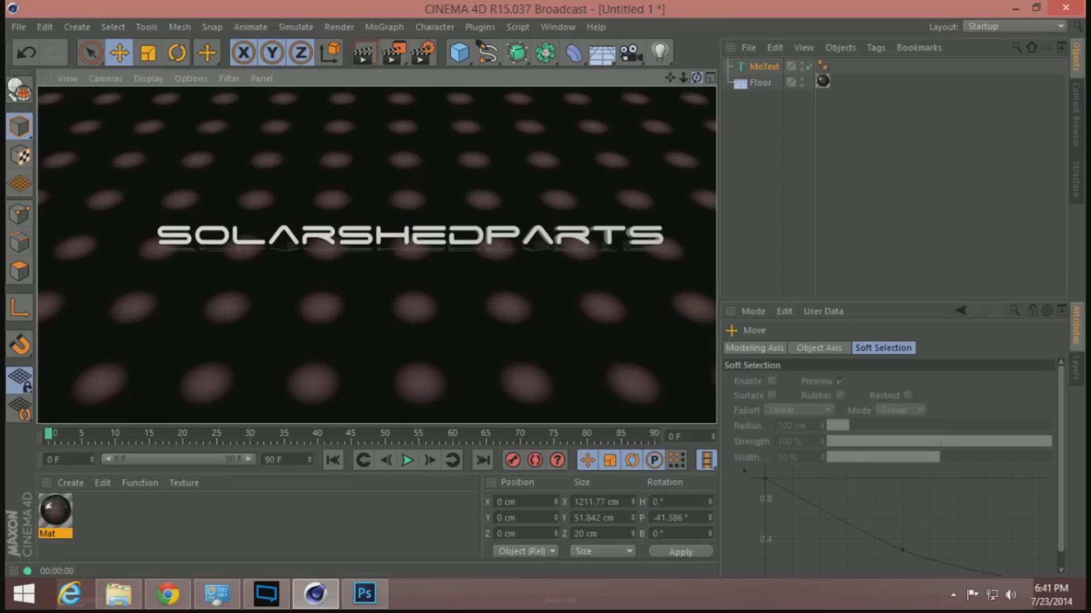
{"action": "left_click", "coordinate": [377, 246]}
{"action": "mouse_move", "coordinate": [377, 246]}
{"action": "left_mouse_down", "text": "alt"}
{"action": "mouse_move", "coordinate": [376, 255]}
{"action": "mouse_move", "coordinate": [420, 252]}
{"action": "mouse_move", "coordinate": [377, 251]}
{"action": "left_mouse_up", "text": "alt"}
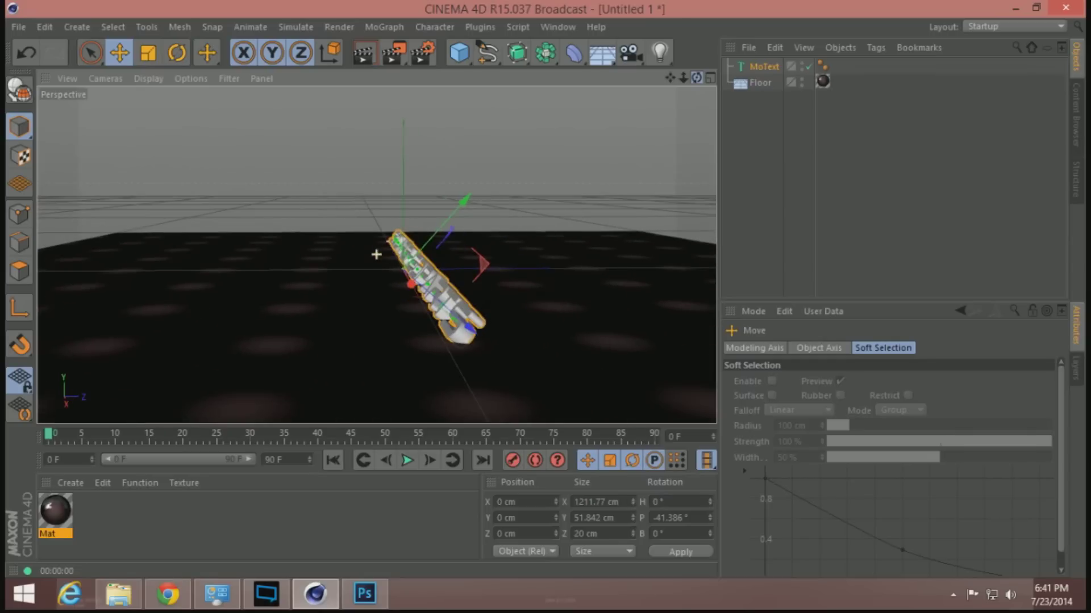
{"action": "left_click_drag", "start_coordinate": [461, 202], "coordinate": [476, 192]}
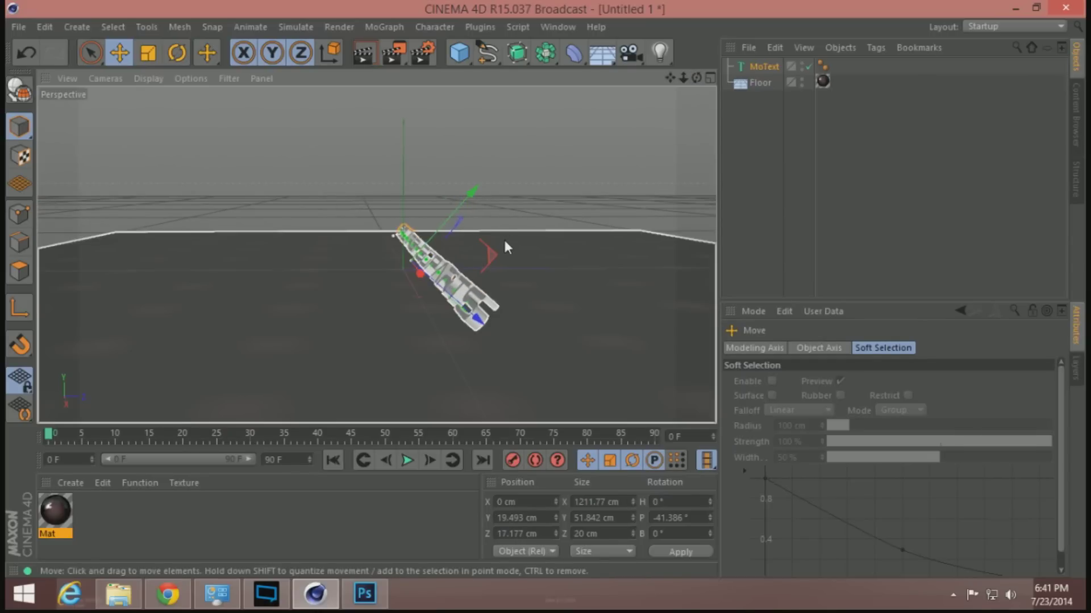
Ease the text's pitch to -11.785° and orbit to a frontal view
{"action": "left_click", "coordinate": [441, 261]}
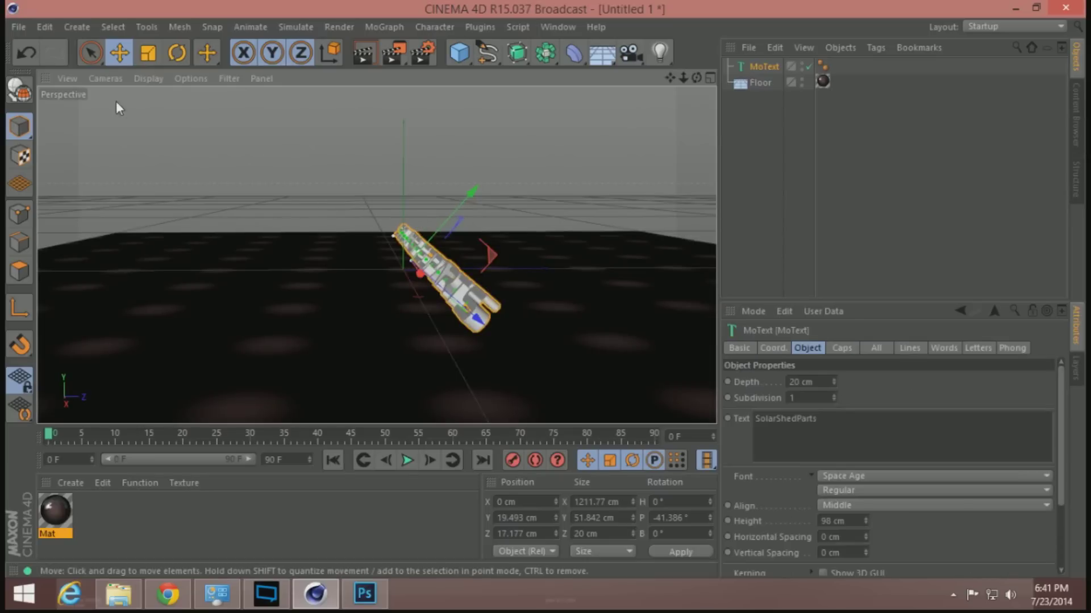
{"action": "left_click", "coordinate": [177, 53]}
{"action": "left_click_drag", "start_coordinate": [389, 211], "coordinate": [360, 228]}
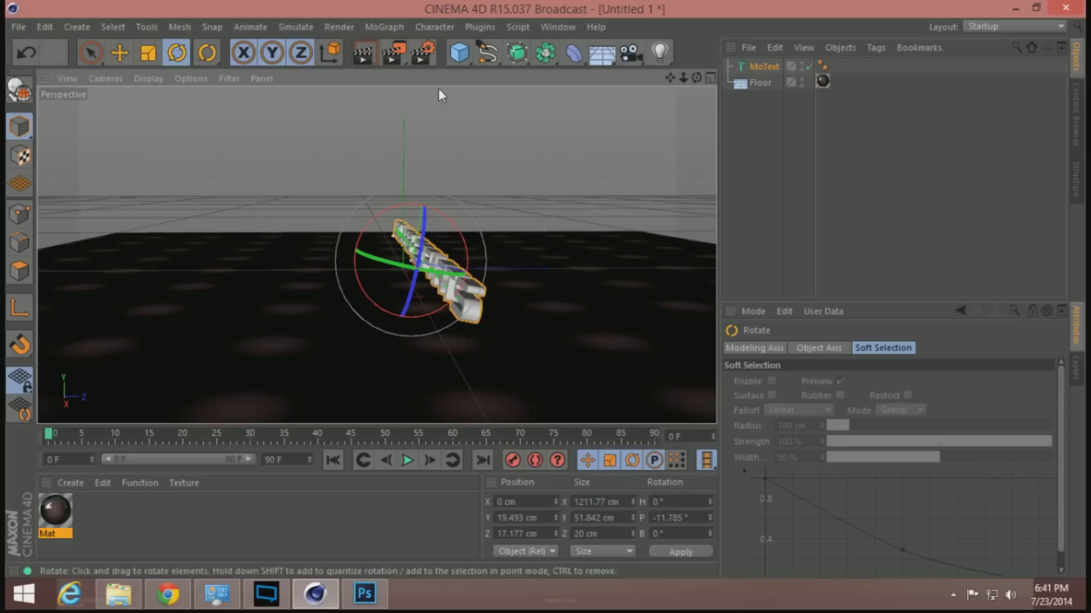
{"action": "key", "text": "e"}
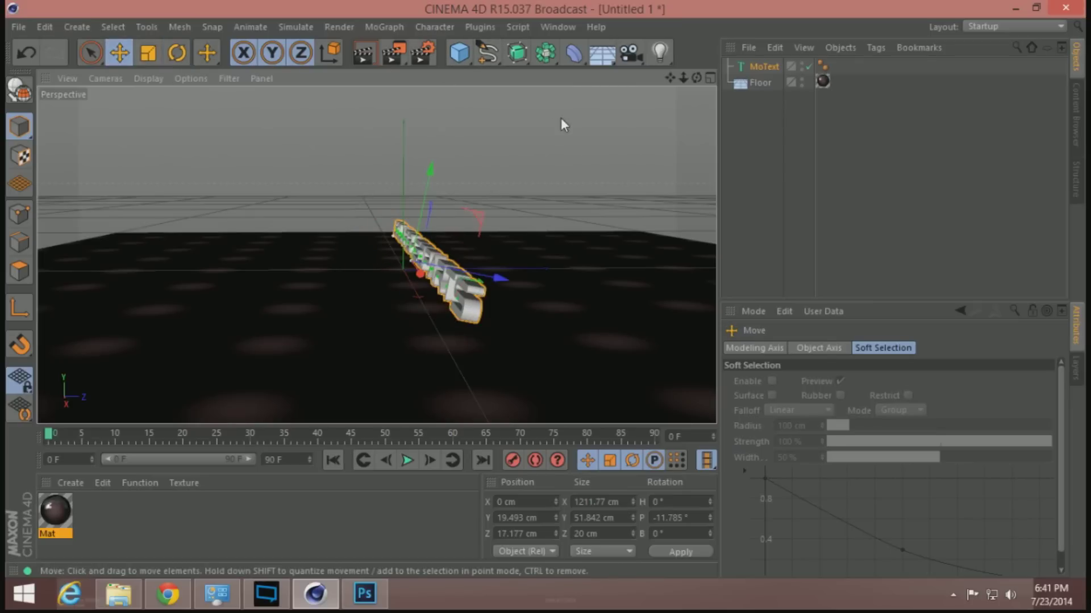
{"action": "left_click_drag", "start_coordinate": [696, 78], "coordinate": [559, 81]}
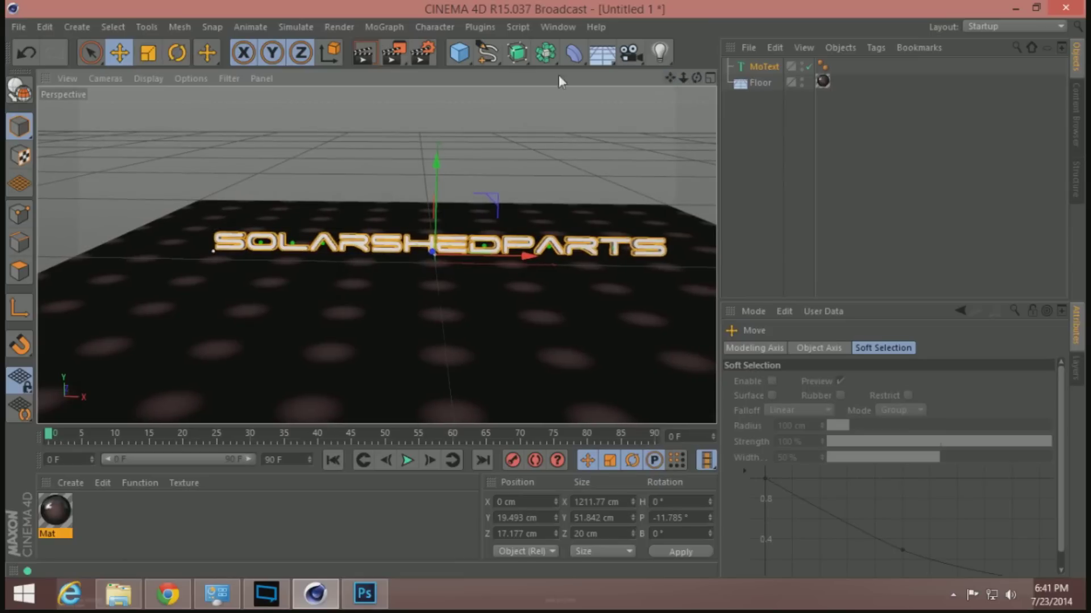
Render the text's floor reflection and create a new material, Mat.1
{"action": "left_click", "coordinate": [362, 56]}
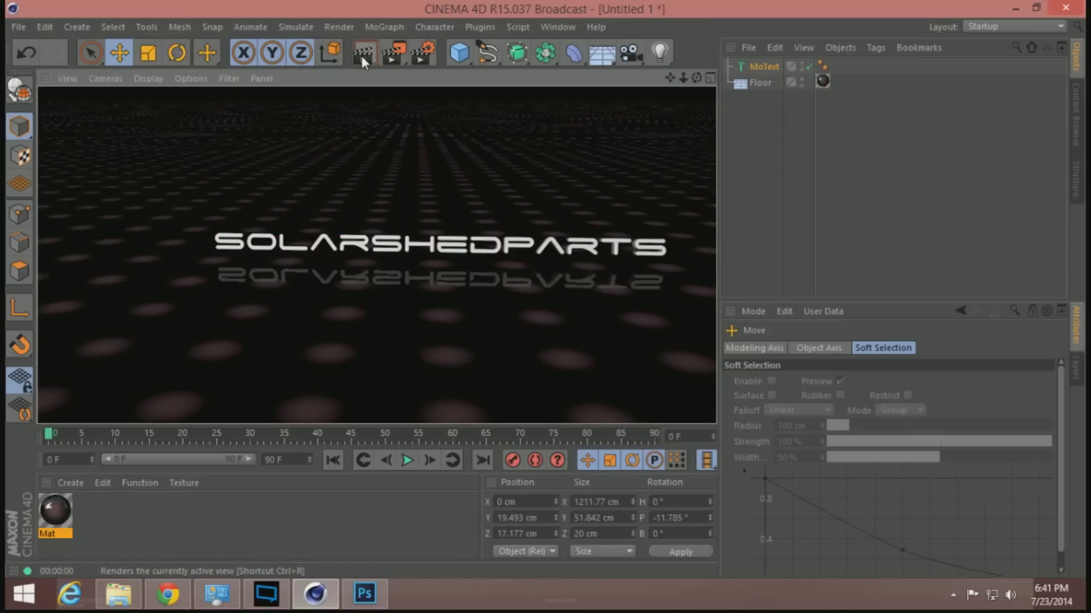
{"action": "left_click_drag", "start_coordinate": [696, 78], "coordinate": [696, 98]}
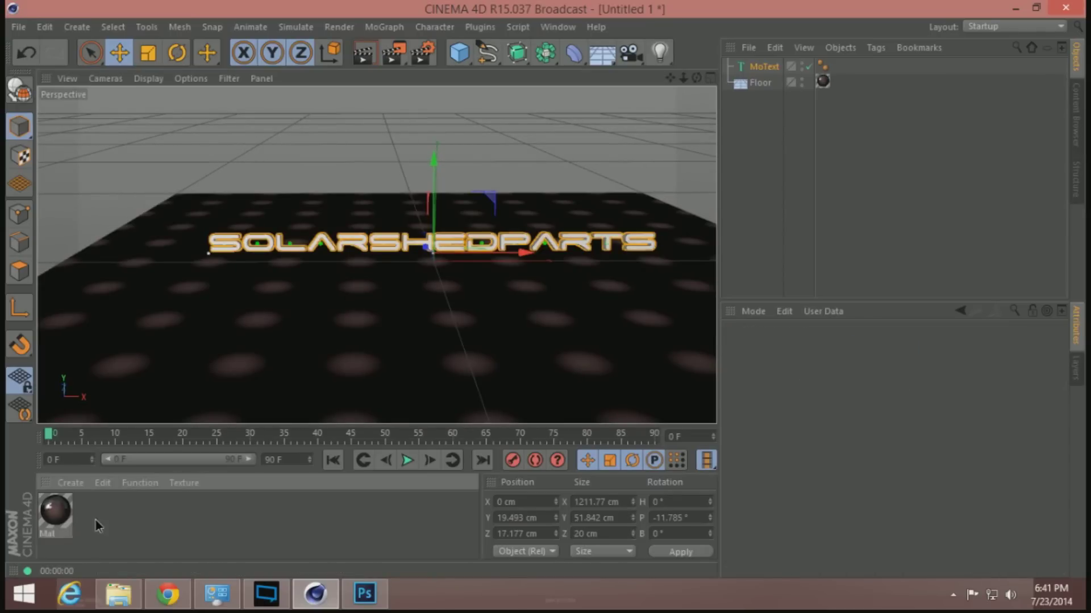
{"action": "double_click", "coordinate": [116, 513]}
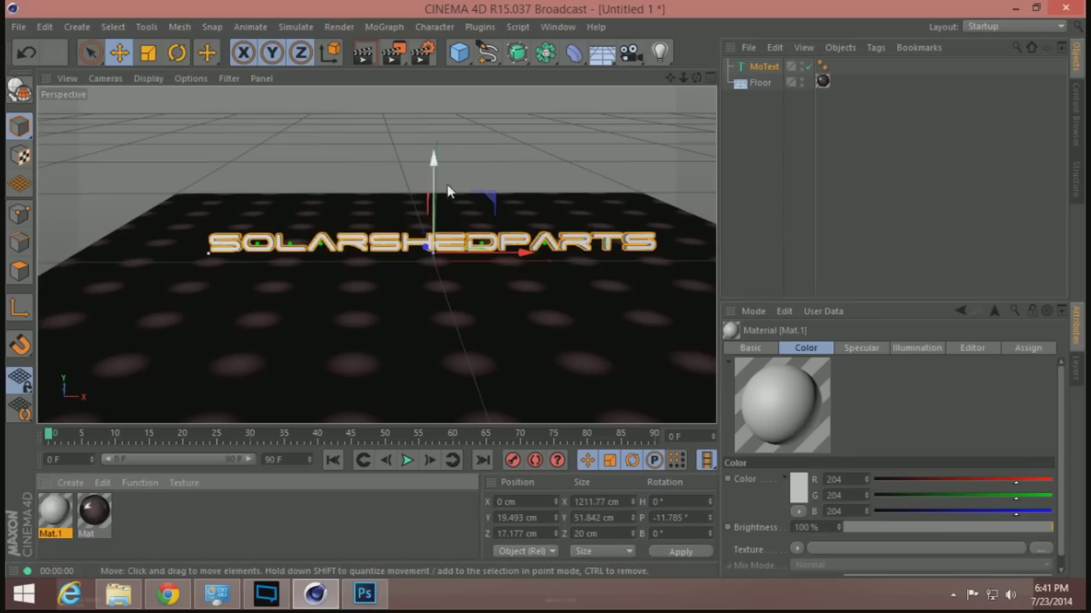
{"action": "left_click", "coordinate": [363, 53]}
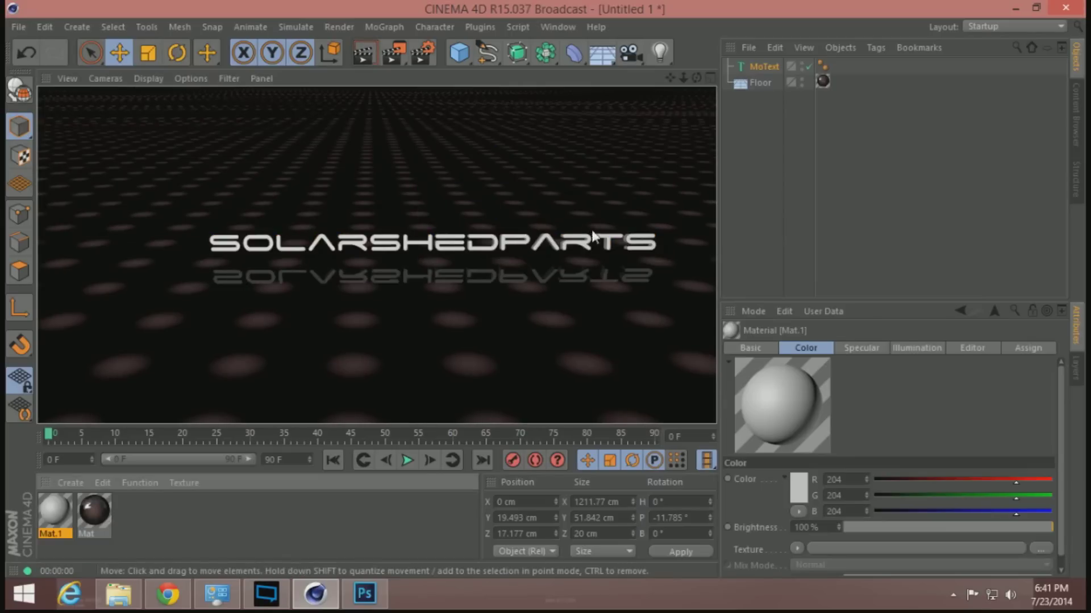
Enable Mat.1's Reflection at 5% brightness and Luminance at 11% brightness
{"action": "double_click", "coordinate": [54, 511]}
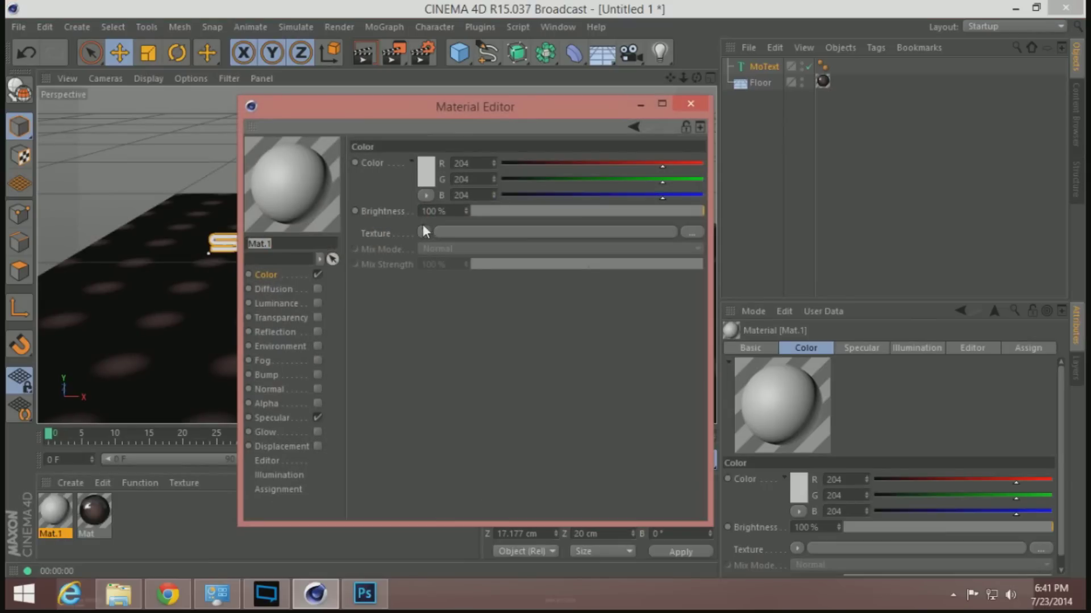
{"action": "left_click", "coordinate": [317, 332]}
{"action": "left_click", "coordinate": [483, 212]}
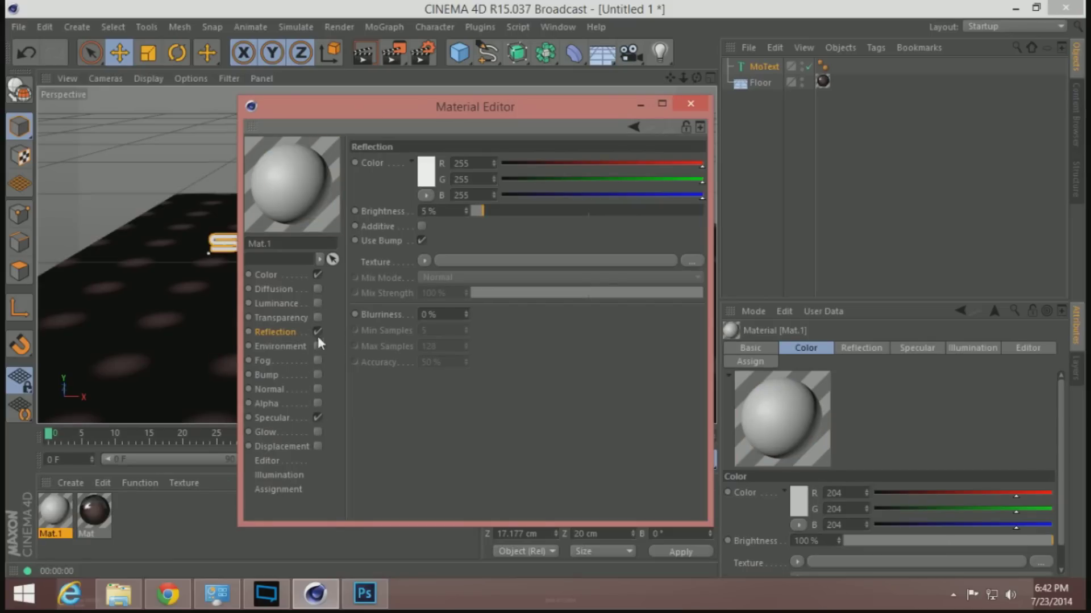
{"action": "left_click", "coordinate": [318, 304]}
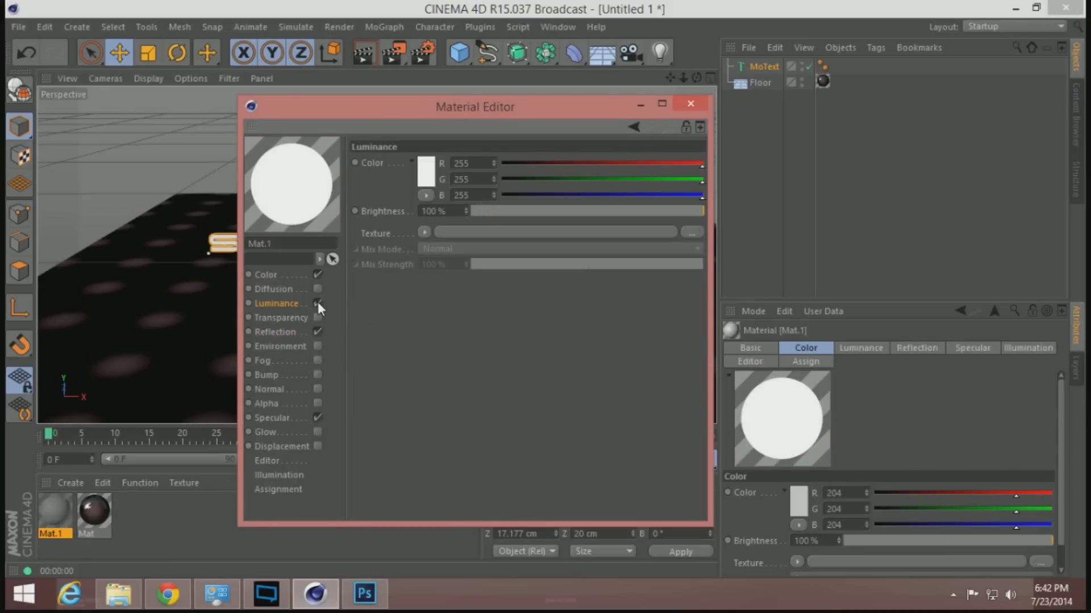
{"action": "left_click_drag", "start_coordinate": [484, 208], "coordinate": [495, 210]}
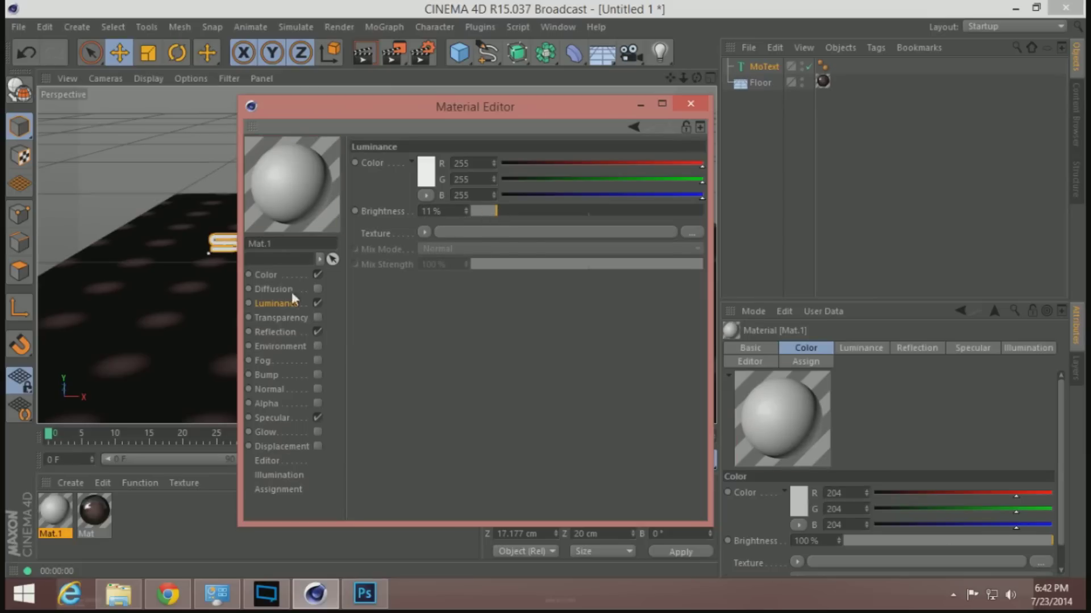
{"action": "left_click", "coordinate": [271, 274]}
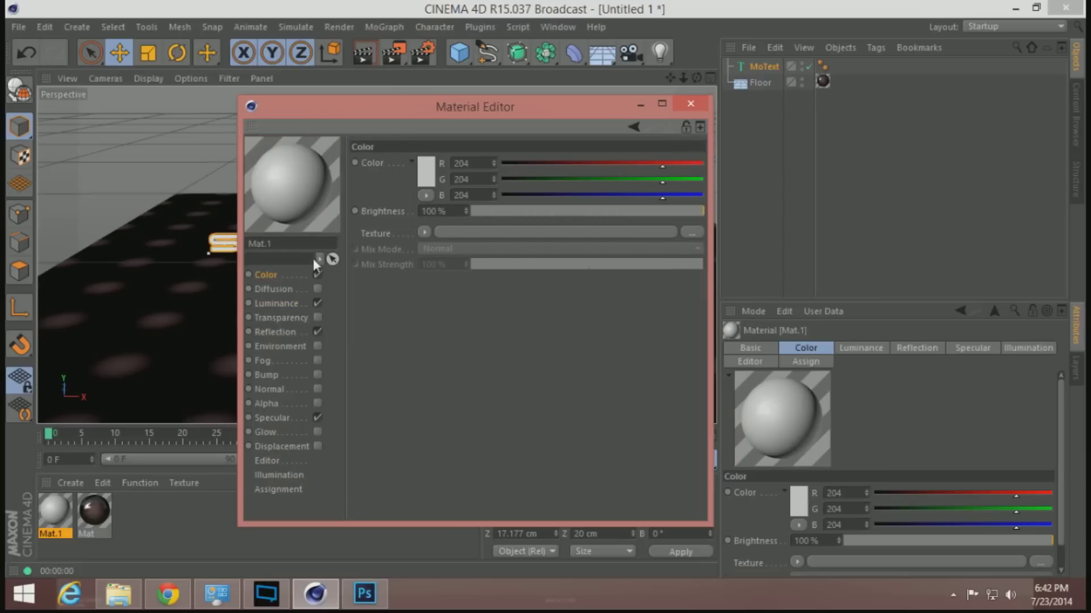
Load a Fresnel shader as Mat.1's colour texture
{"action": "left_click", "coordinate": [424, 232]}
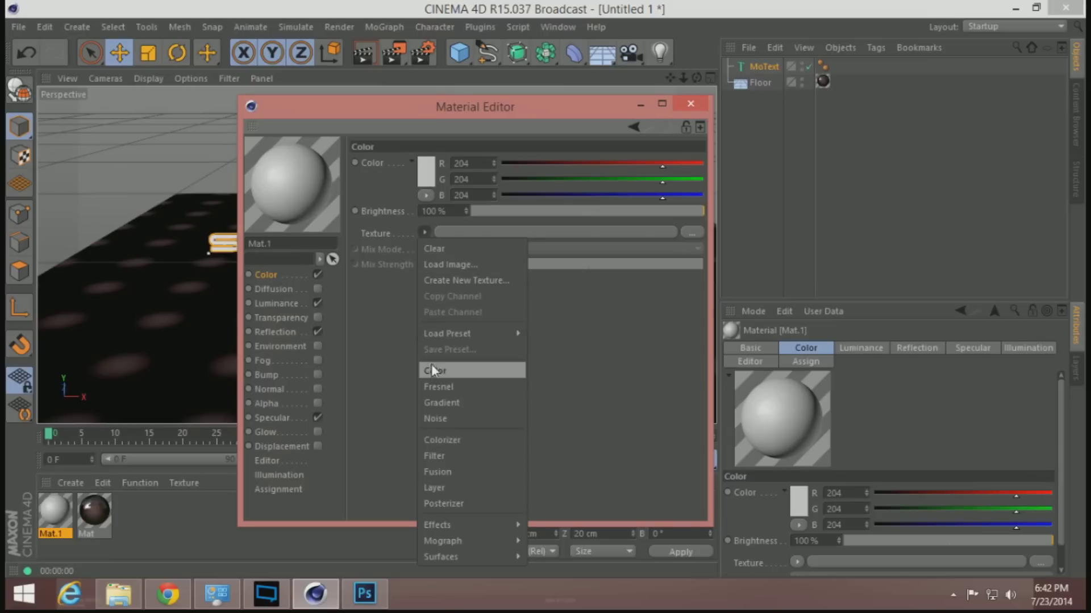
{"action": "left_click", "coordinate": [592, 340]}
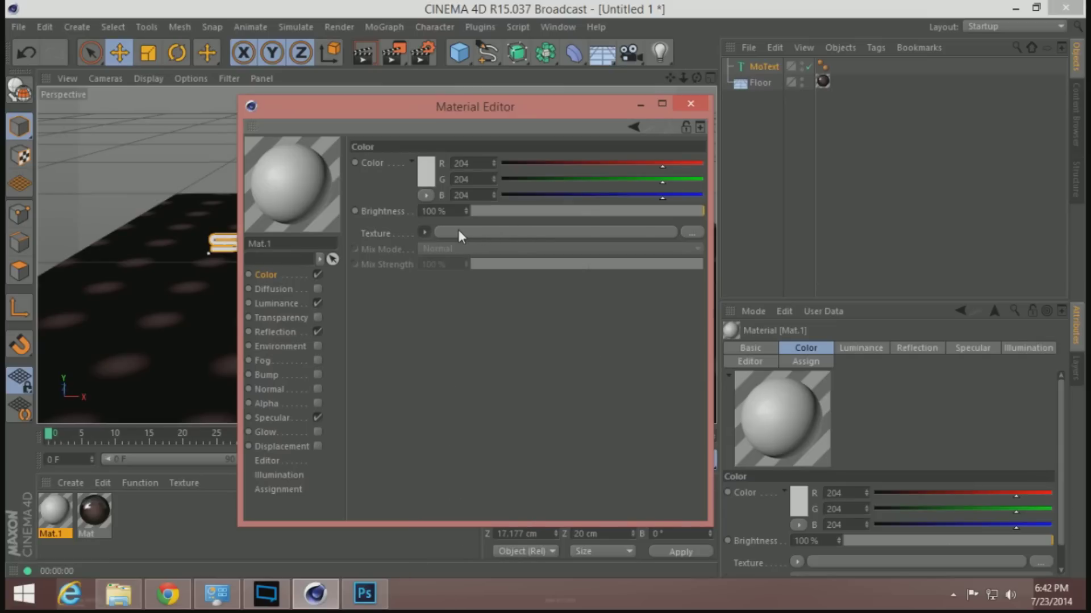
{"action": "left_click", "coordinate": [434, 233]}
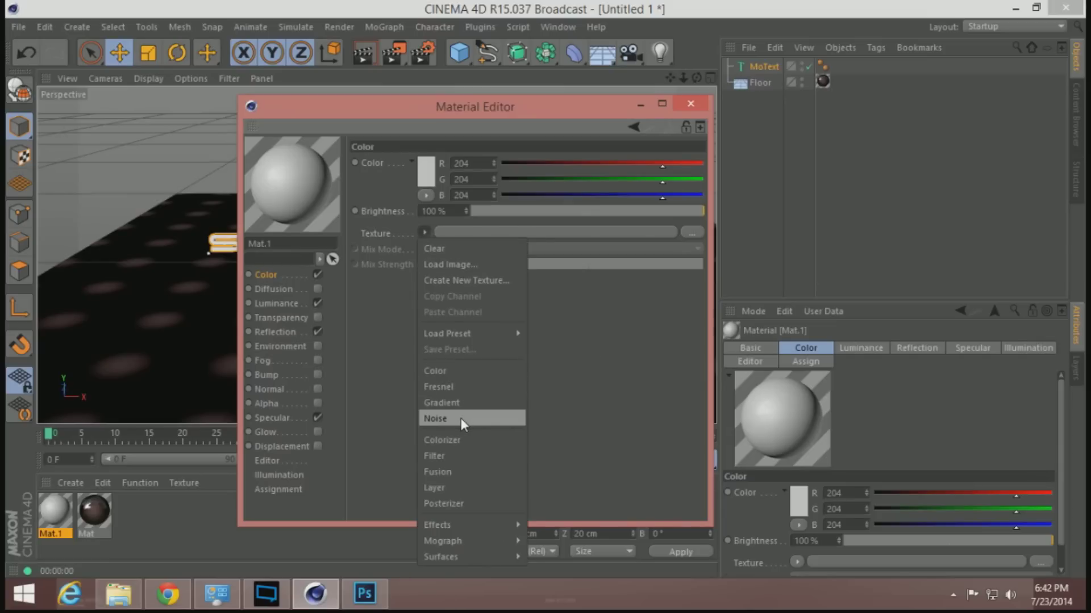
{"action": "left_click", "coordinate": [469, 389]}
Widen the white part of the Fresnel gradient, keeping Front and Back rendering, and apply Mat.1 to MoText
{"action": "left_click", "coordinate": [447, 258]}
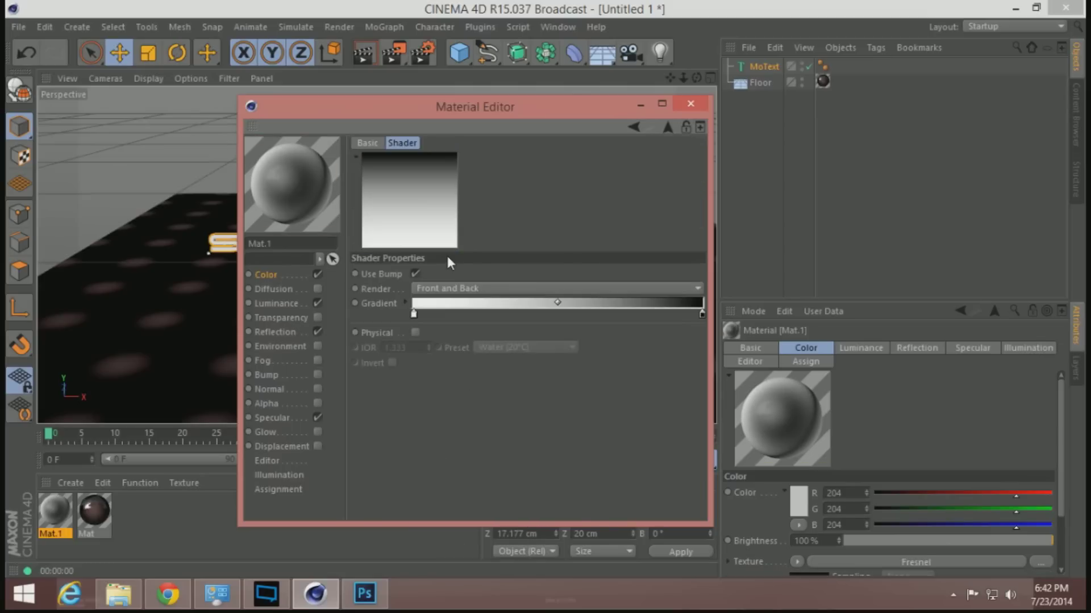
{"action": "left_click", "coordinate": [517, 290]}
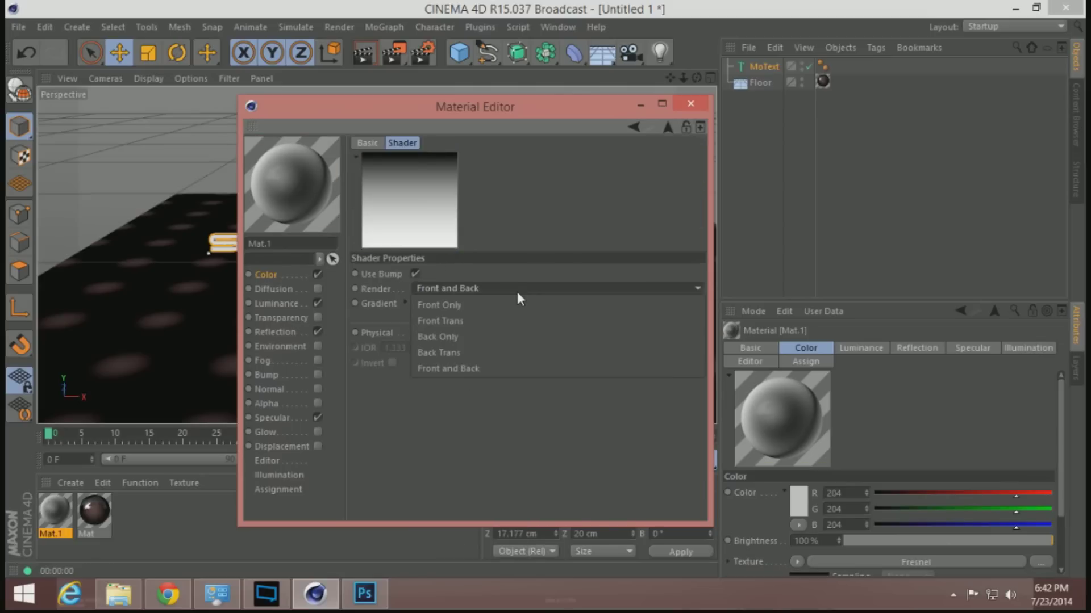
{"action": "left_click", "coordinate": [517, 292]}
{"action": "left_click_drag", "start_coordinate": [415, 312], "coordinate": [529, 312]}
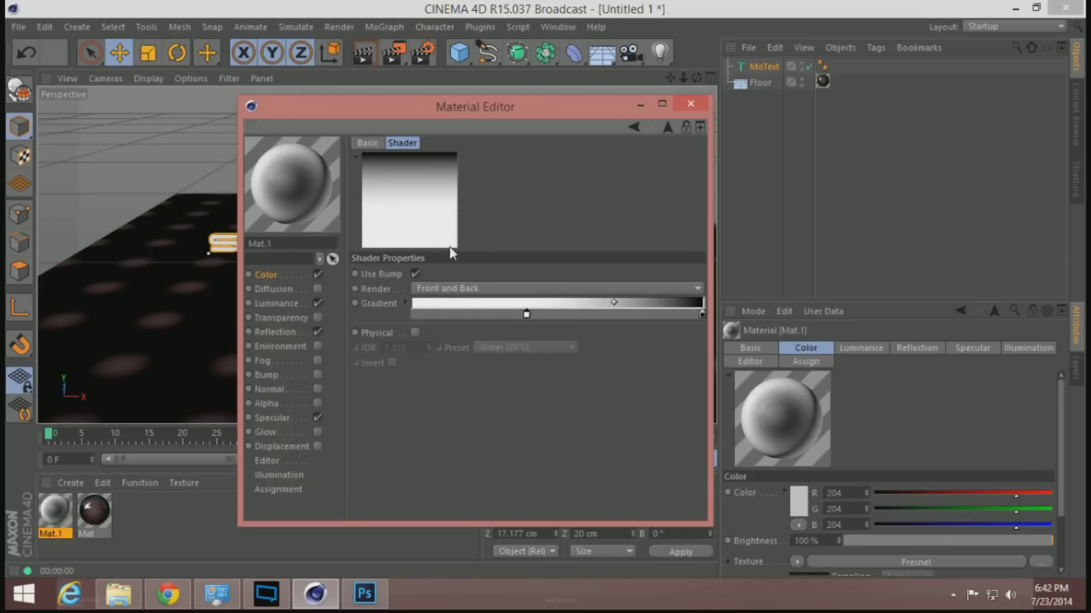
{"action": "left_click", "coordinate": [697, 102]}
{"action": "left_click_drag", "start_coordinate": [57, 500], "coordinate": [763, 66]}
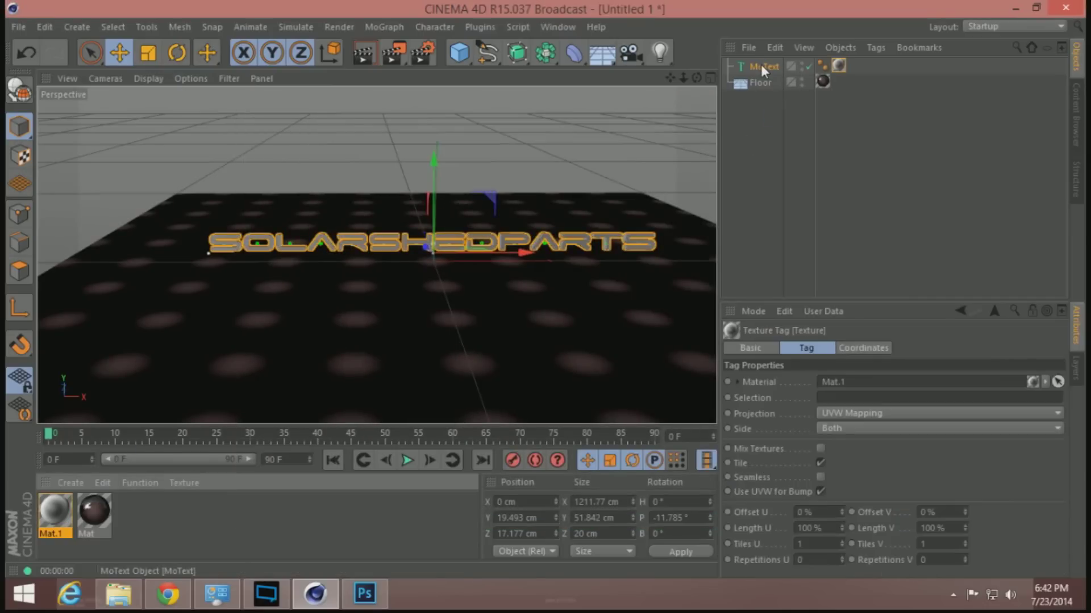
Render the view showing the SOLARSHEDPARTS text in Mat.1's grey reflective finish
{"action": "left_click", "coordinate": [364, 55]}
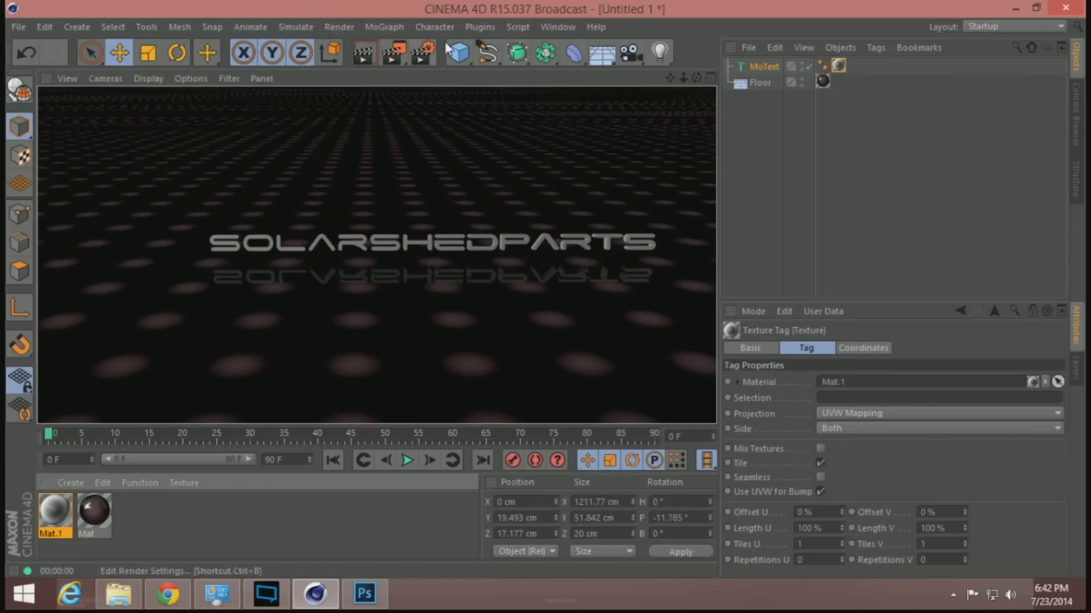
{"action": "left_click", "coordinate": [380, 25]}
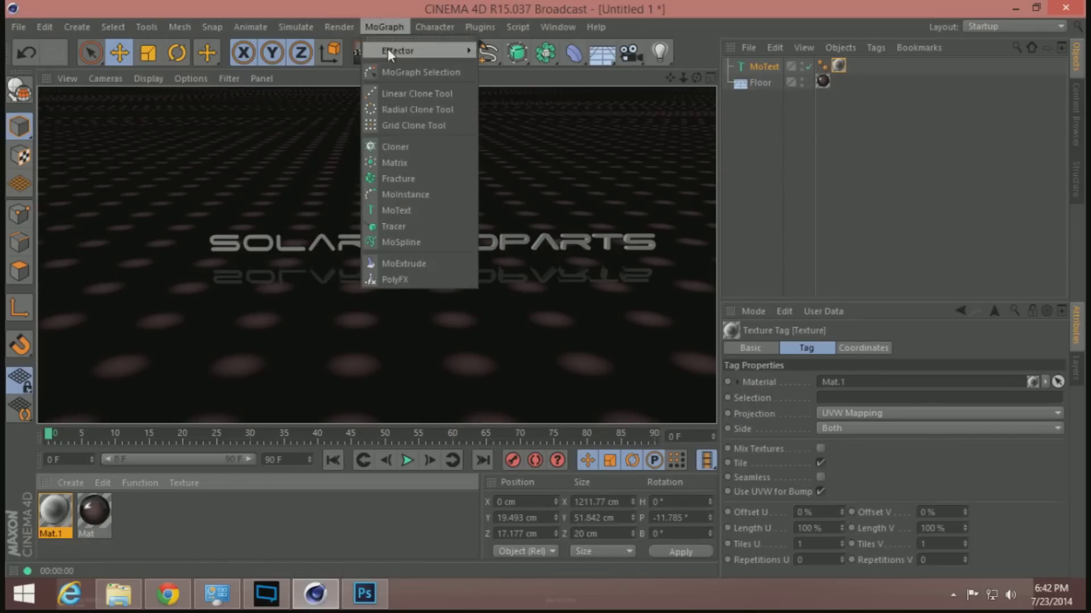
Add a PolyFX object and a Random effector, nesting PolyFX under MoText to shatter the letters
{"action": "left_click", "coordinate": [409, 279]}
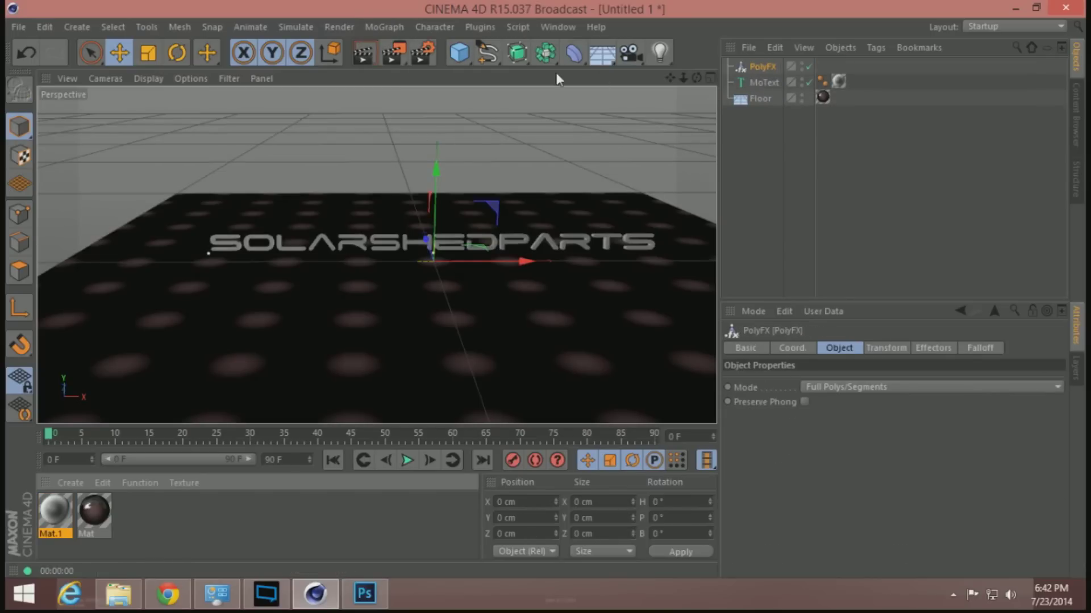
{"action": "left_click", "coordinate": [391, 29]}
{"action": "mouse_move", "coordinate": [414, 53]}
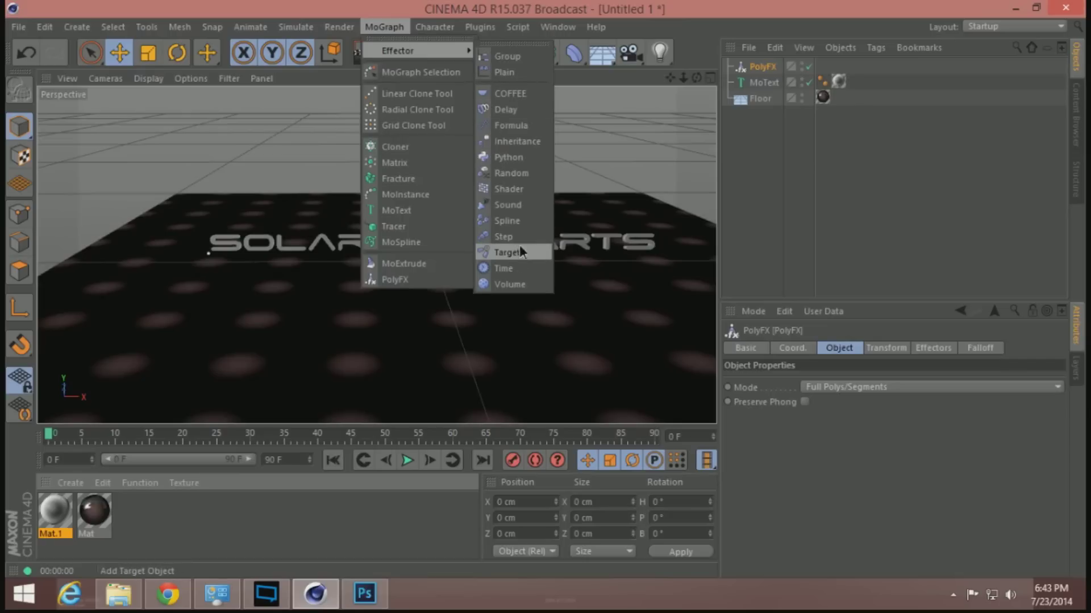
{"action": "left_click", "coordinate": [532, 173]}
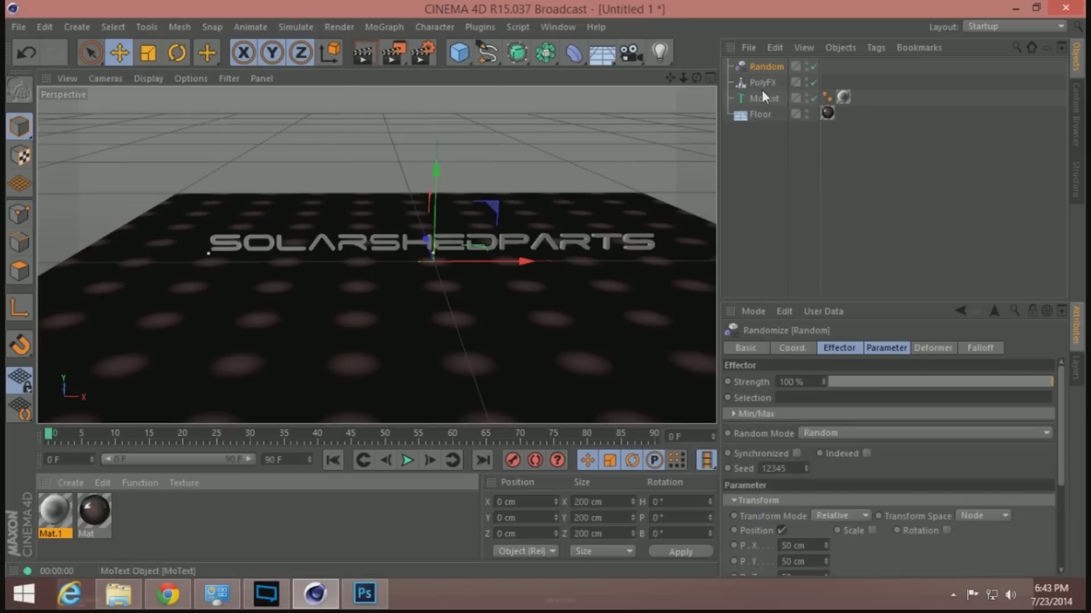
{"action": "left_click_drag", "start_coordinate": [758, 84], "coordinate": [767, 100]}
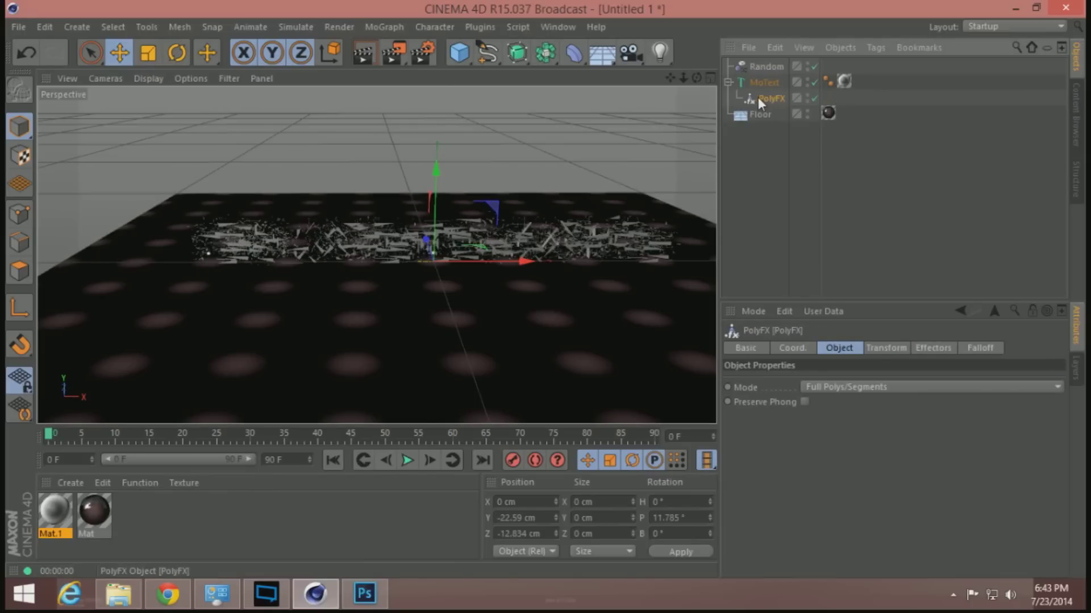
{"action": "left_click", "coordinate": [766, 67]}
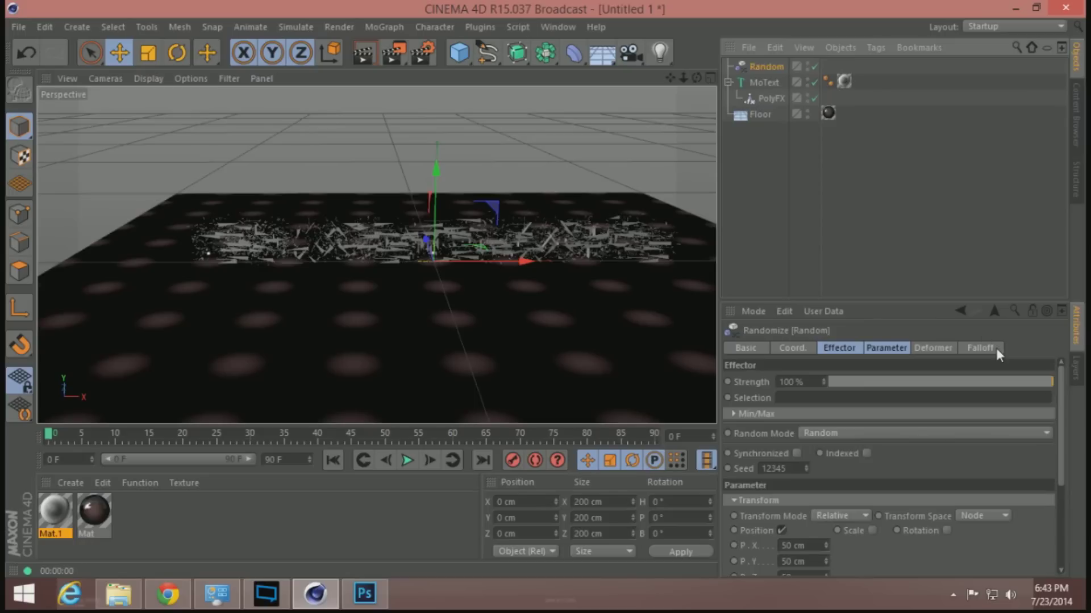
Give the Random effector a Sphere falloff, moved up and left to X -25.699 cm, Y 63.73 cm
{"action": "left_click", "coordinate": [977, 350]}
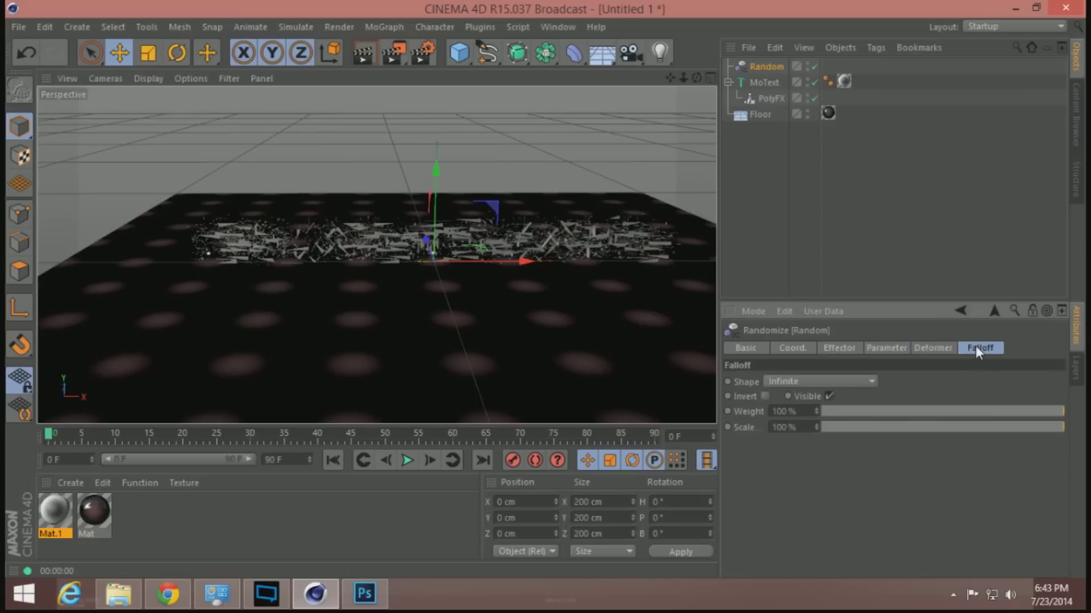
{"action": "left_click", "coordinate": [855, 380]}
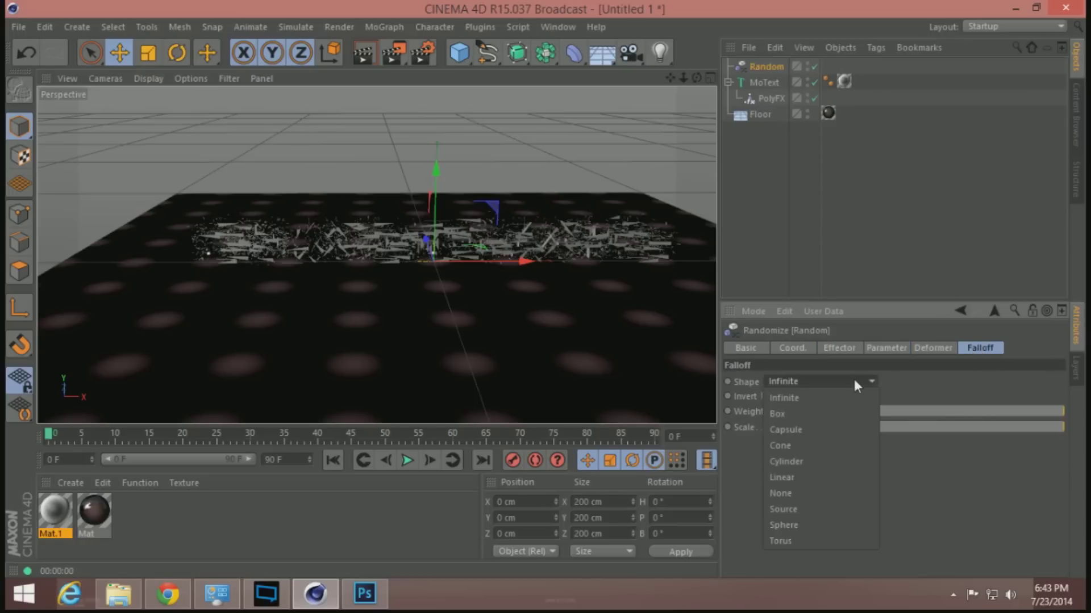
{"action": "left_click", "coordinate": [824, 524]}
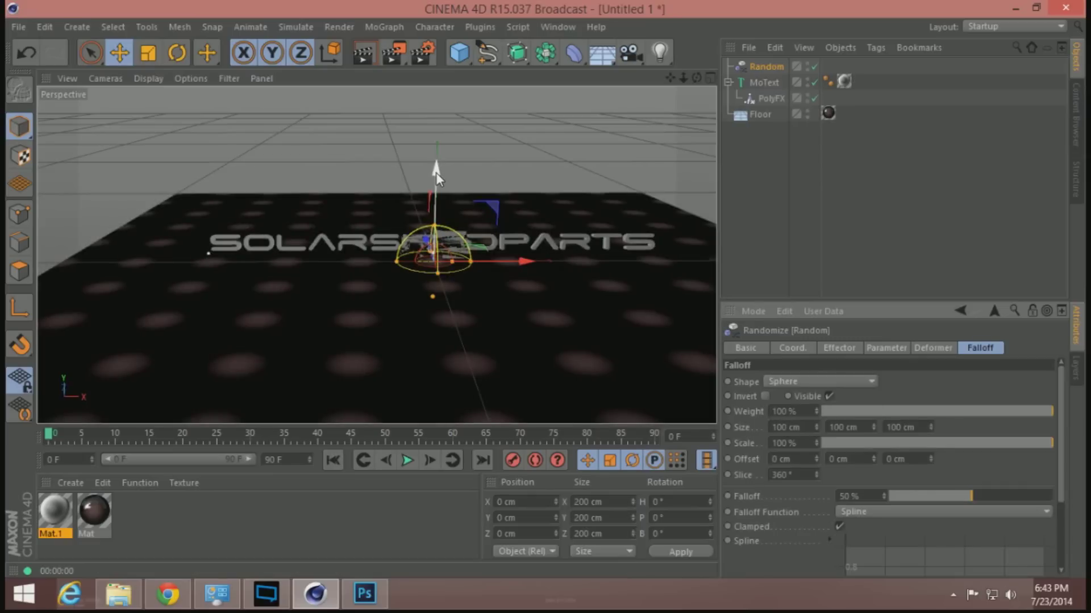
{"action": "left_click_drag", "start_coordinate": [435, 172], "coordinate": [441, 148]}
{"action": "mouse_move", "coordinate": [520, 240]}
{"action": "left_mouse_down"}
{"action": "mouse_move", "coordinate": [267, 255]}
{"action": "mouse_move", "coordinate": [501, 250]}
{"action": "left_mouse_up"}
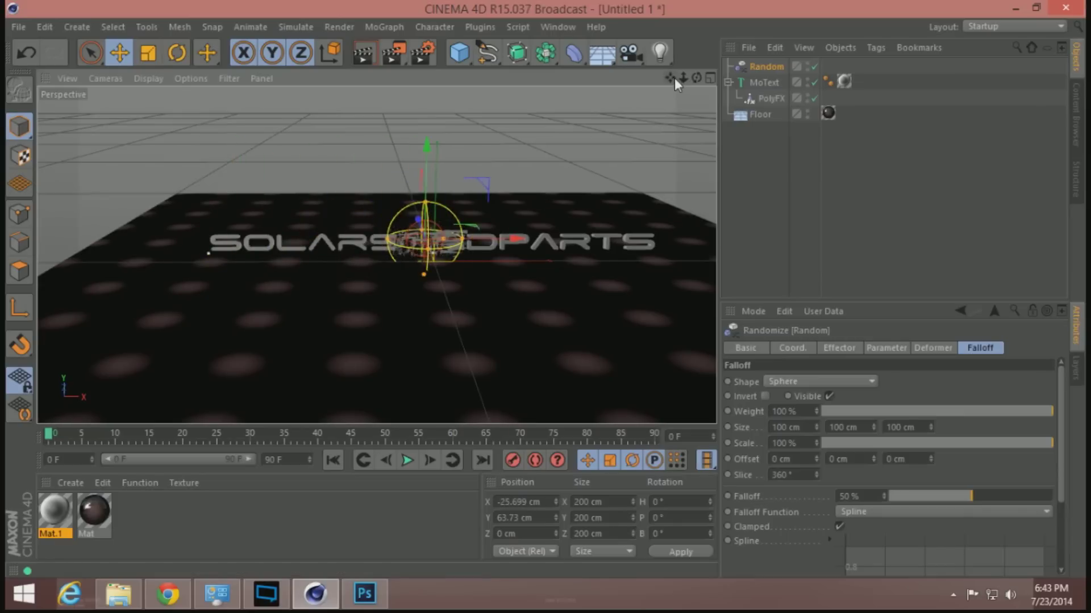
{"action": "left_click_drag", "start_coordinate": [694, 82], "coordinate": [685, 83]}
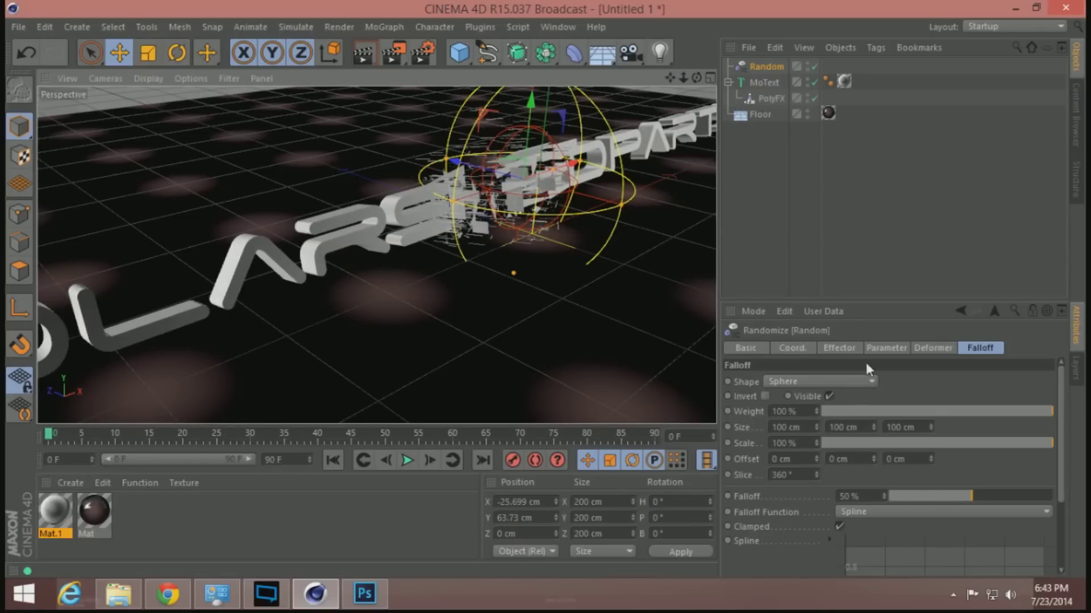
Widen and stretch the falloff sphere, and raise the random X and Y position offsets to about 90 and 66 cm
{"action": "left_click", "coordinate": [821, 347]}
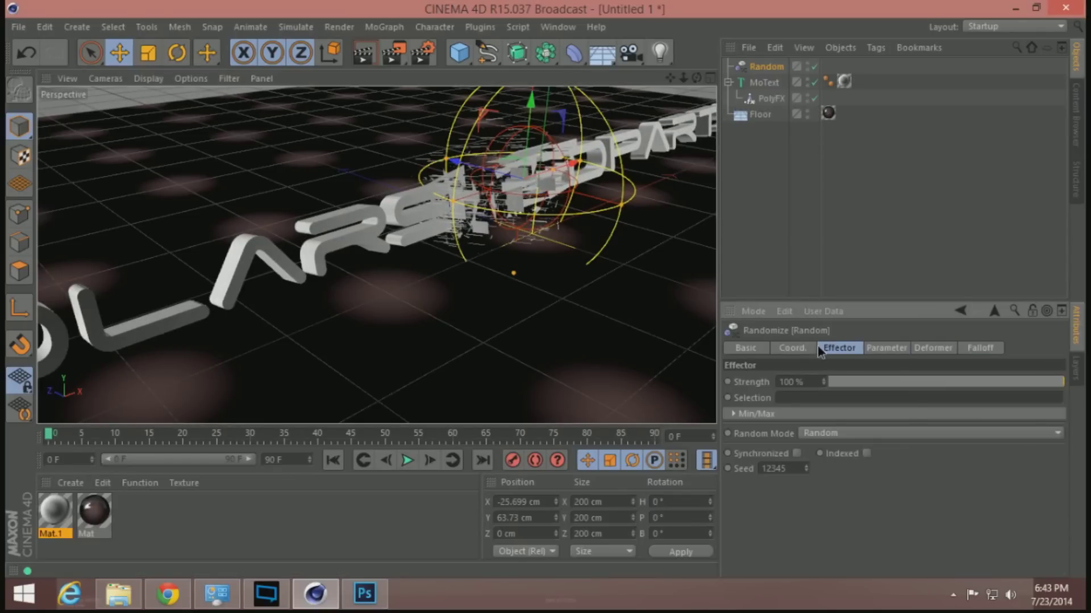
{"action": "left_click", "coordinate": [811, 348], "text": "shift"}
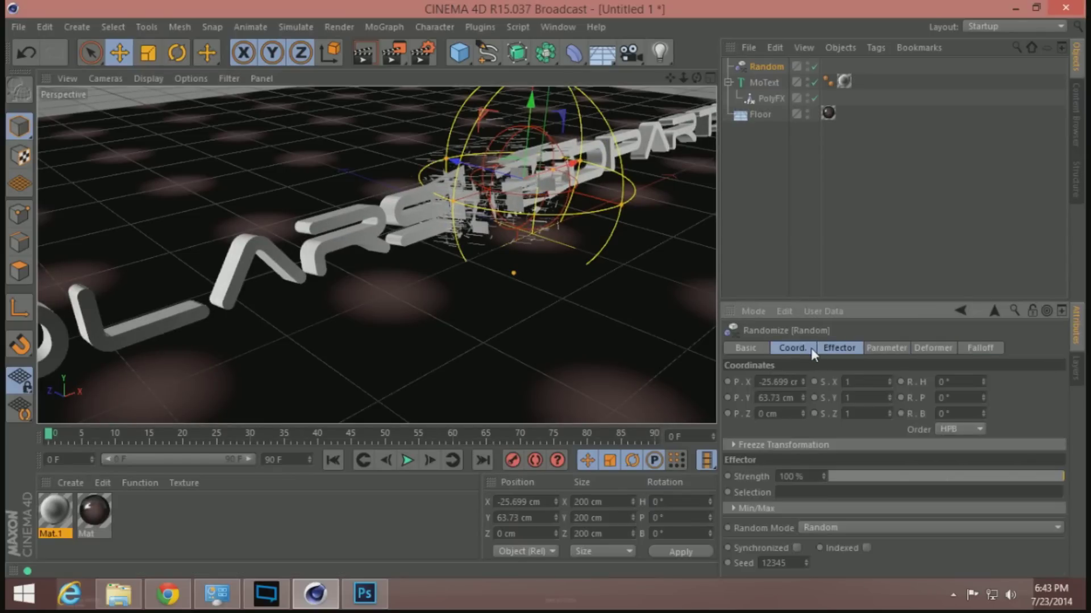
{"action": "left_click", "coordinate": [887, 349]}
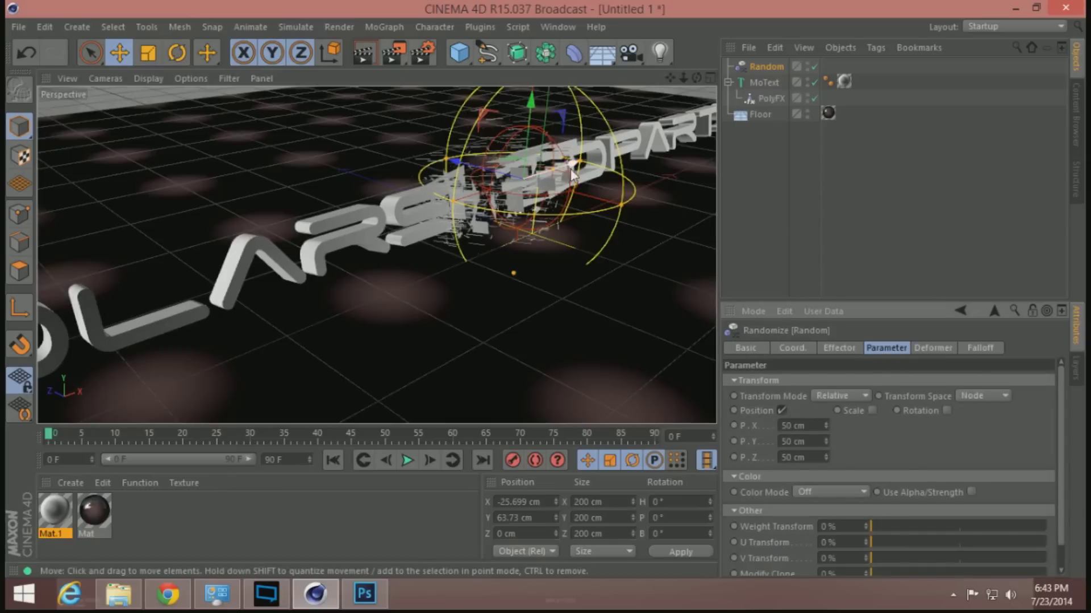
{"action": "mouse_move", "coordinate": [585, 168]}
{"action": "left_mouse_down"}
{"action": "mouse_move", "coordinate": [614, 157]}
{"action": "mouse_move", "coordinate": [585, 163]}
{"action": "left_mouse_up"}
{"action": "mouse_move", "coordinate": [513, 273]}
{"action": "left_mouse_down"}
{"action": "mouse_move", "coordinate": [516, 305]}
{"action": "mouse_move", "coordinate": [518, 283]}
{"action": "left_mouse_up"}
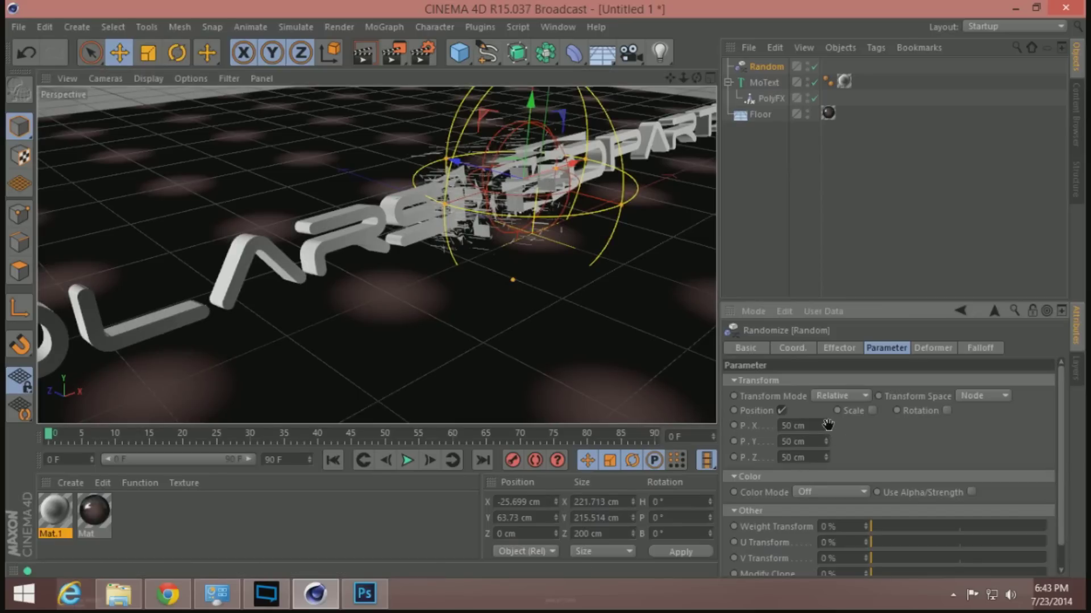
{"action": "left_click_drag", "start_coordinate": [827, 428], "coordinate": [826, 400]}
{"action": "left_click_drag", "start_coordinate": [827, 441], "coordinate": [839, 469]}
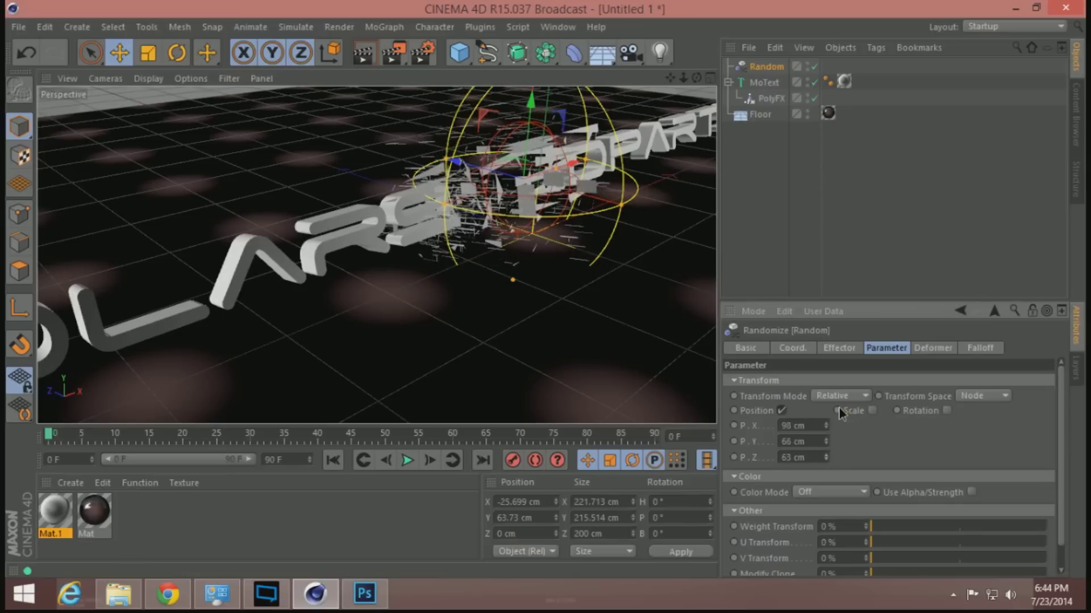
Enable scale randomization with S.X 0.3 and S.Z 0.19, and adjust the weight and U/V transform sliders
{"action": "left_click", "coordinate": [878, 410]}
{"action": "left_click_drag", "start_coordinate": [954, 425], "coordinate": [955, 414]}
{"action": "left_click_drag", "start_coordinate": [955, 457], "coordinate": [958, 457]}
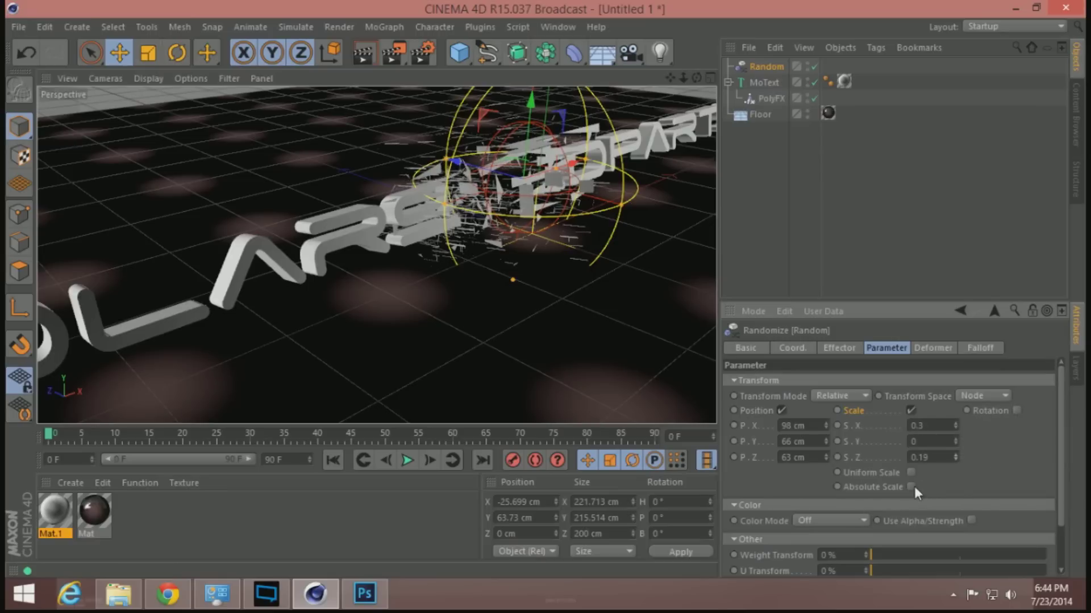
{"action": "scroll", "coordinate": [937, 487], "scroll_direction": "down", "scroll_amount": 3}
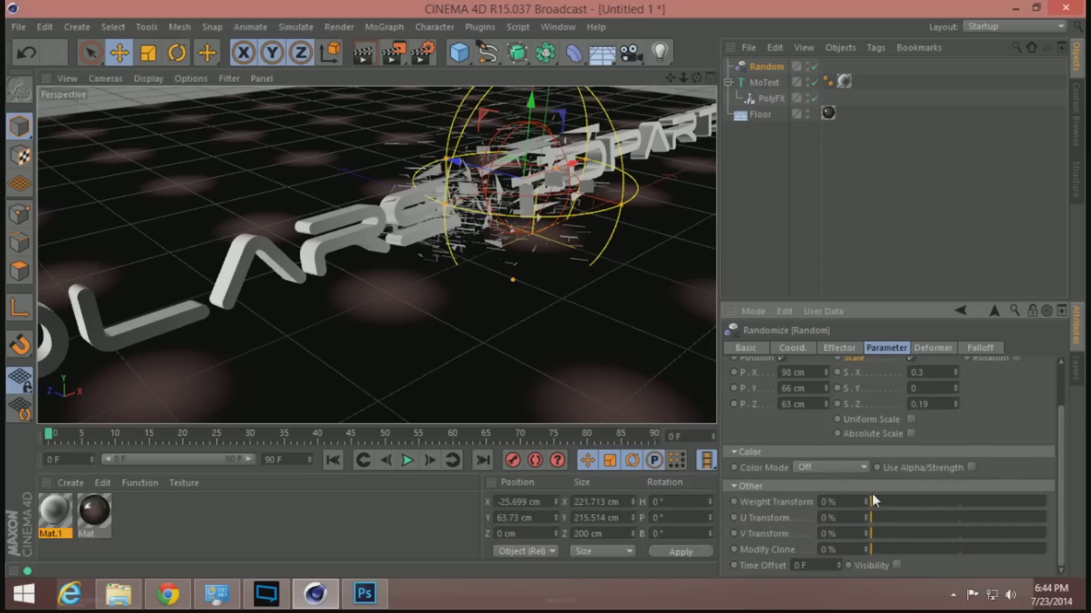
{"action": "mouse_move", "coordinate": [873, 503]}
{"action": "left_mouse_down"}
{"action": "mouse_move", "coordinate": [901, 503]}
{"action": "mouse_move", "coordinate": [892, 534]}
{"action": "left_mouse_up"}
{"action": "left_click", "coordinate": [885, 550]}
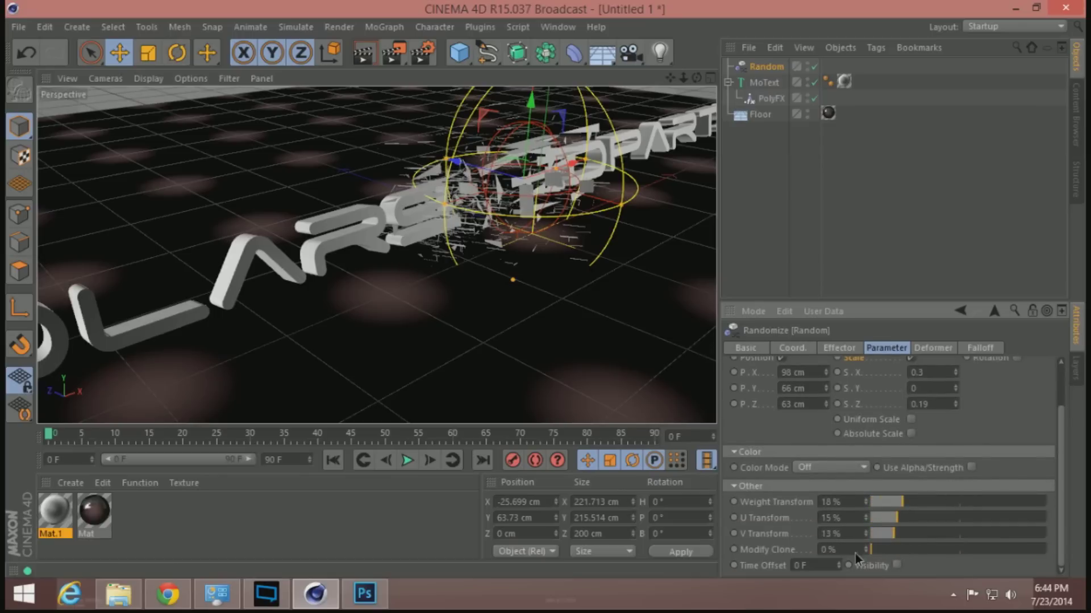
{"action": "left_click", "coordinate": [877, 534]}
{"action": "left_click_drag", "start_coordinate": [892, 520], "coordinate": [860, 507]}
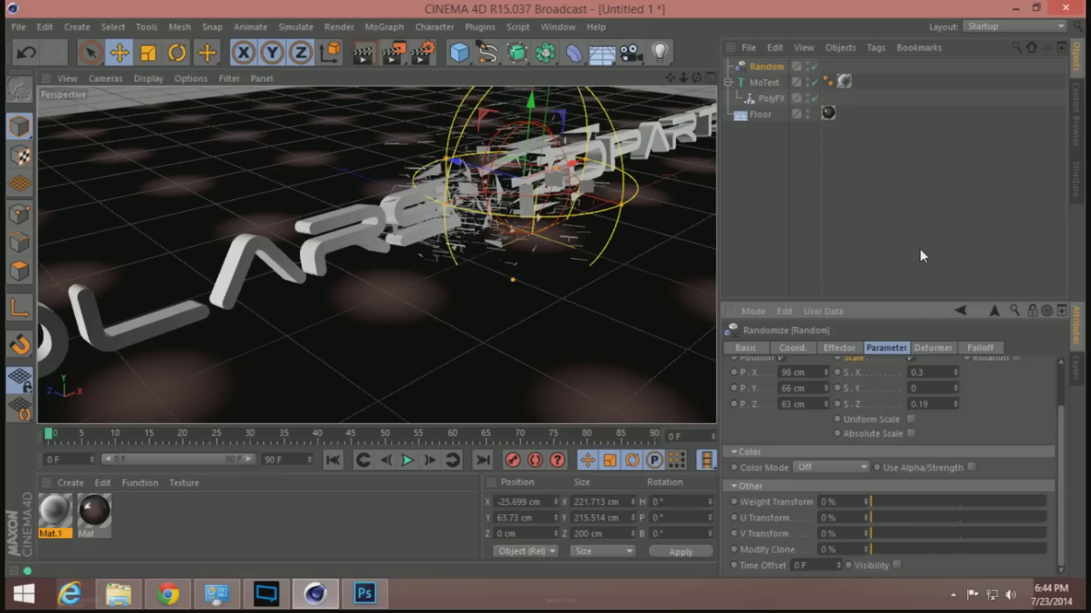
{"action": "left_click", "coordinate": [923, 347]}
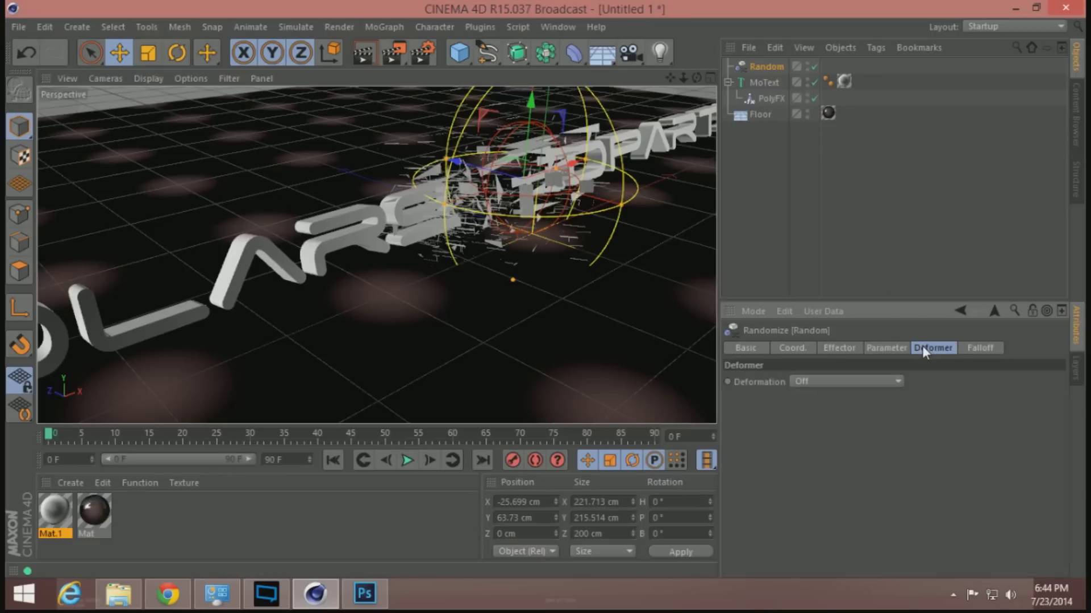
Drop the Random effector's sphere falloff from 50% to 18% and orbit the view to face the text
{"action": "left_click", "coordinate": [973, 346]}
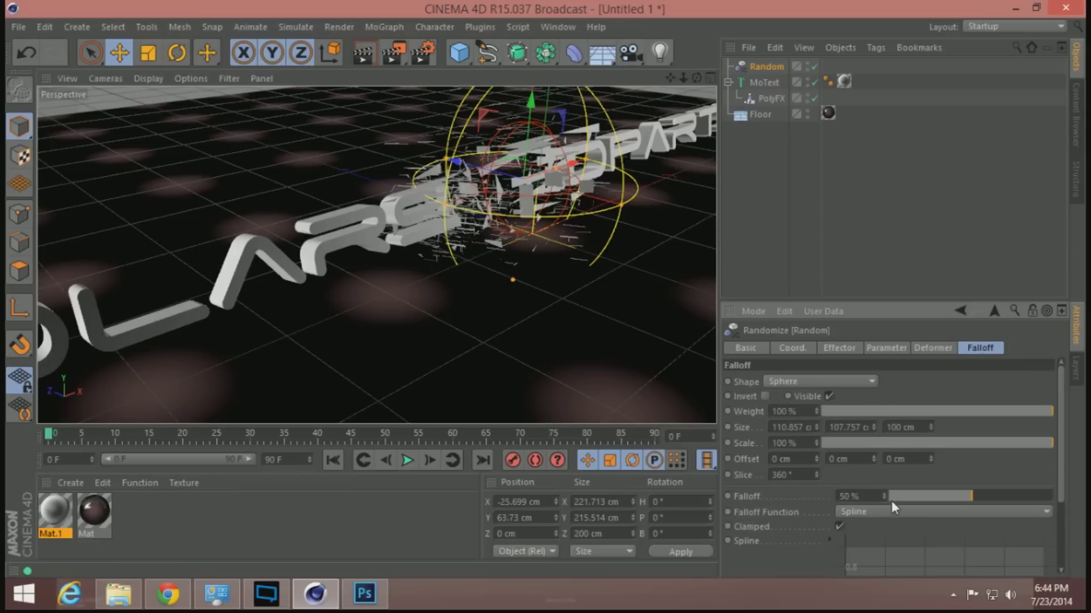
{"action": "left_click", "coordinate": [927, 498]}
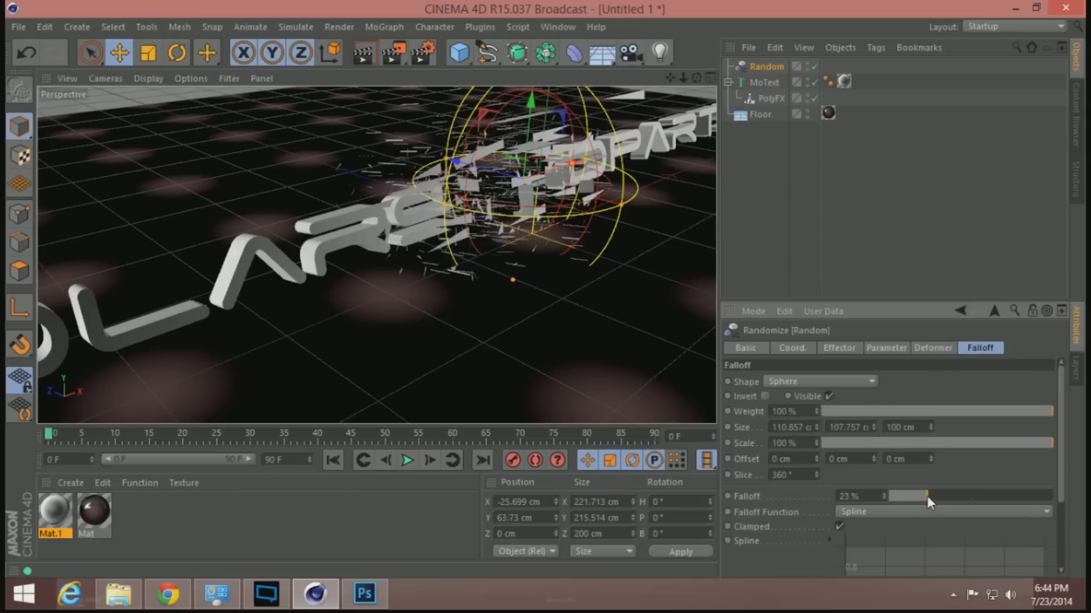
{"action": "mouse_move", "coordinate": [924, 496]}
{"action": "left_mouse_down"}
{"action": "mouse_move", "coordinate": [907, 496]}
{"action": "mouse_move", "coordinate": [918, 497]}
{"action": "left_mouse_up"}
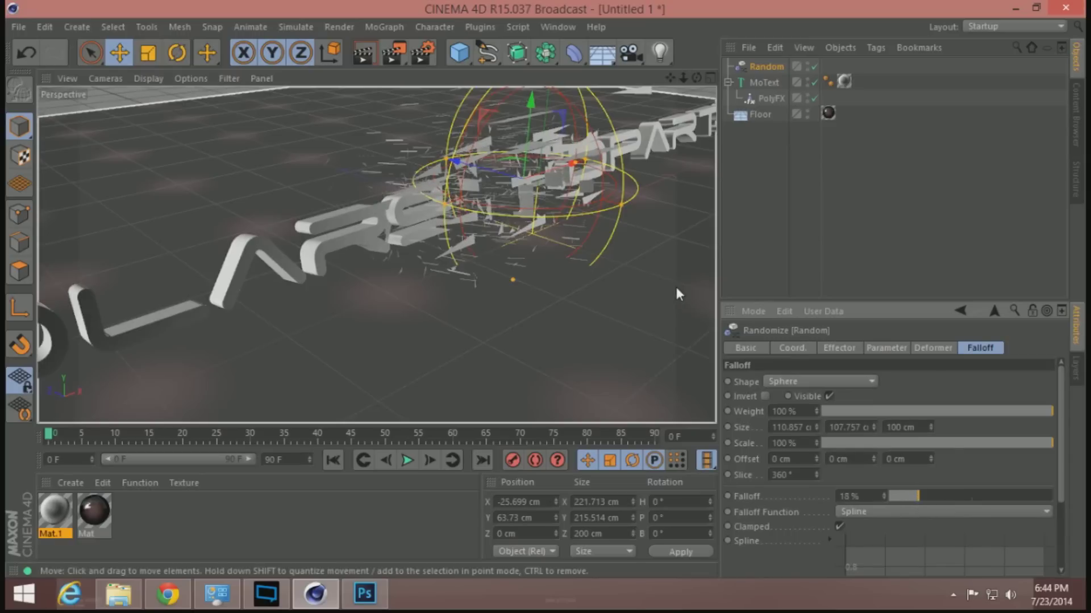
{"action": "mouse_move", "coordinate": [696, 78]}
{"action": "left_mouse_down"}
{"action": "mouse_move", "coordinate": [674, 79]}
{"action": "mouse_move", "coordinate": [688, 80]}
{"action": "left_mouse_up"}
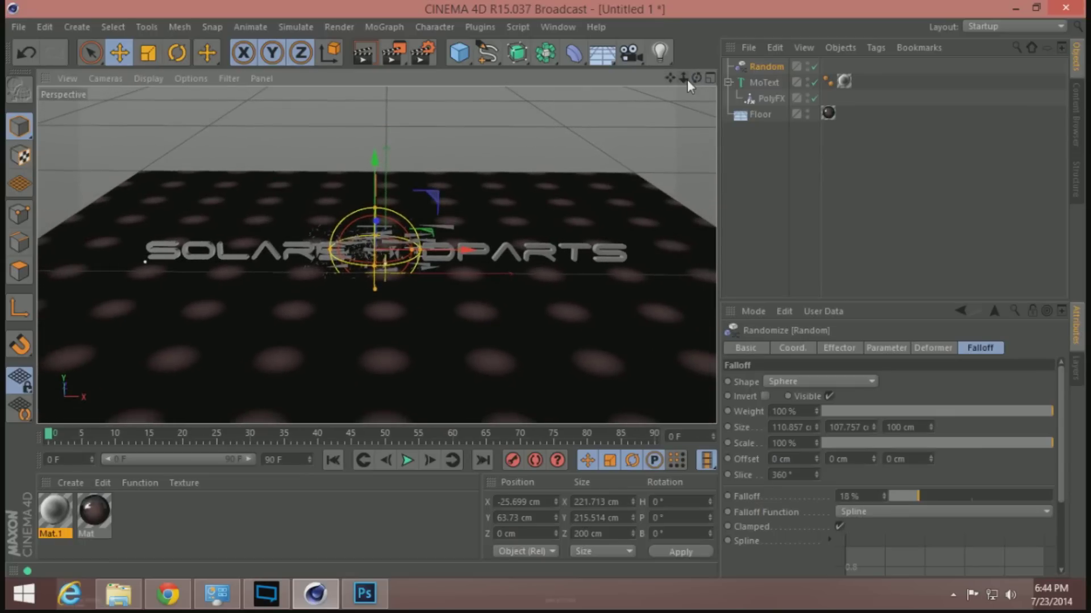
Enlarge the falloff sphere, widen its soft edge, and park it left of the text at X -902.76 cm
{"action": "left_click_drag", "start_coordinate": [462, 254], "coordinate": [507, 251]}
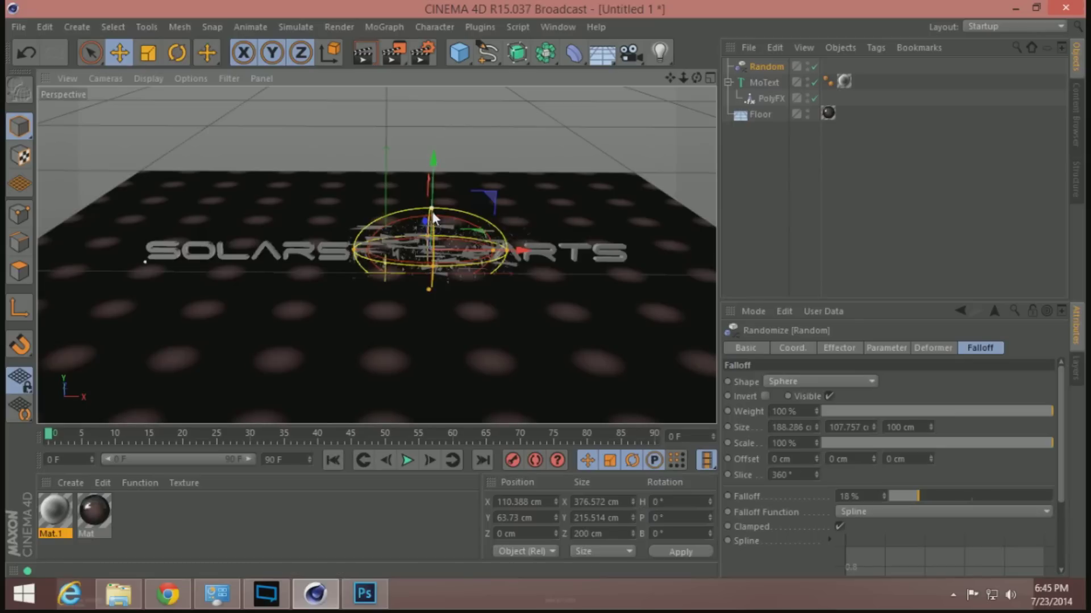
{"action": "left_click_drag", "start_coordinate": [432, 209], "coordinate": [435, 203]}
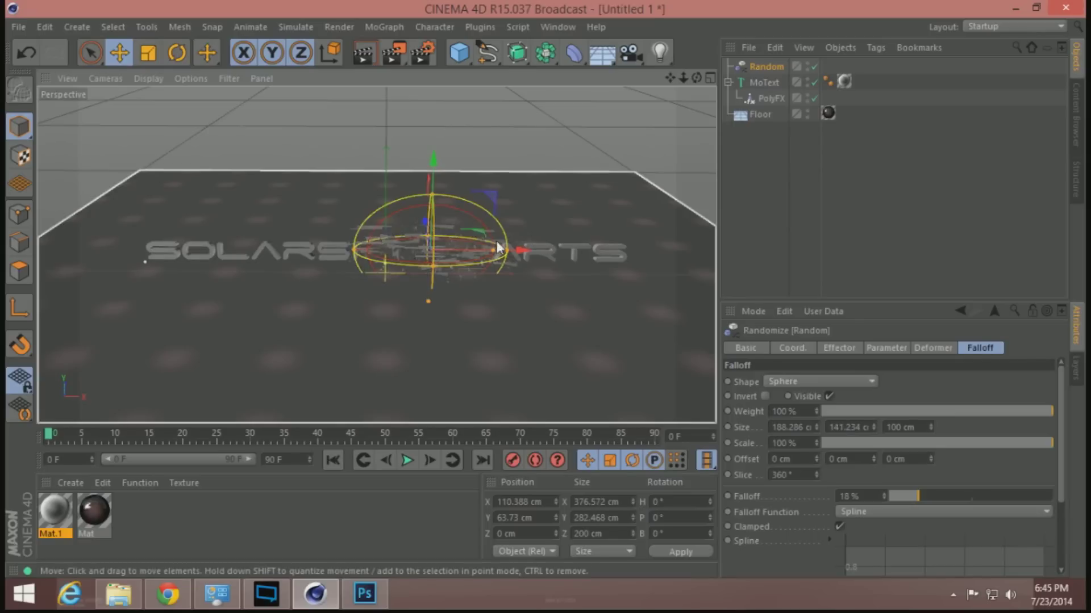
{"action": "left_click_drag", "start_coordinate": [497, 251], "coordinate": [131, 282]}
{"action": "left_click_drag", "start_coordinate": [101, 288], "coordinate": [121, 282]}
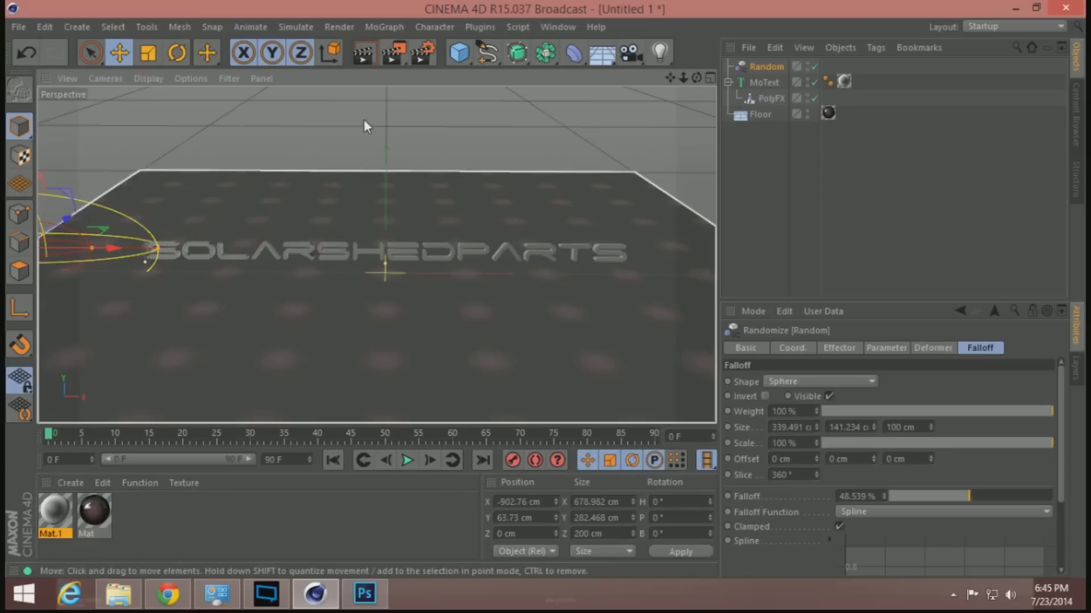
Render quick previews to confirm SOLARSHEDPARTS stays whole, adjusting the camera between them
{"action": "left_click", "coordinate": [364, 55]}
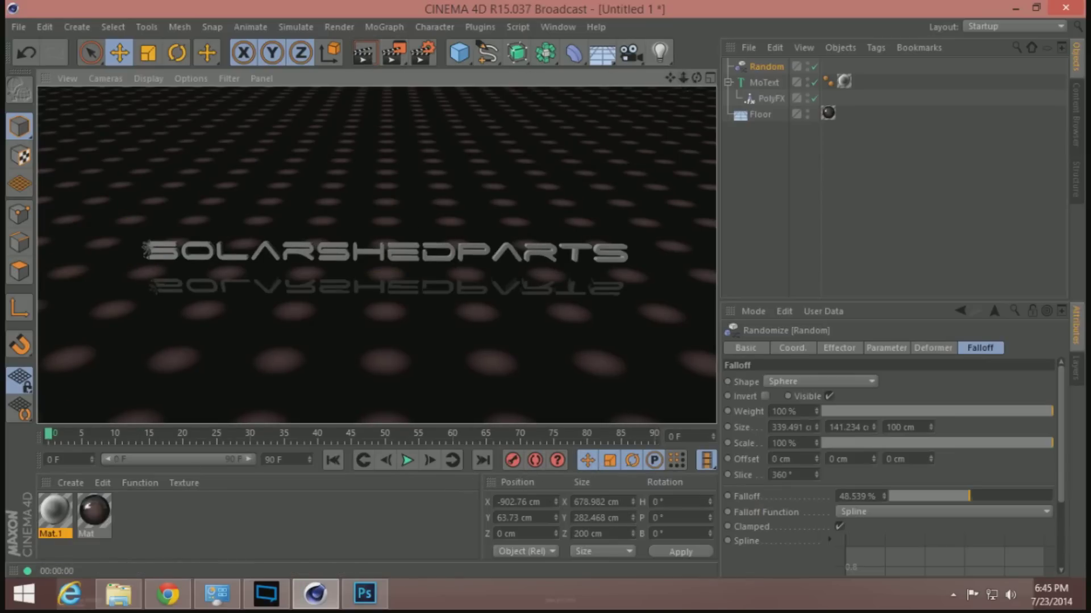
{"action": "left_click_drag", "start_coordinate": [680, 77], "coordinate": [676, 77]}
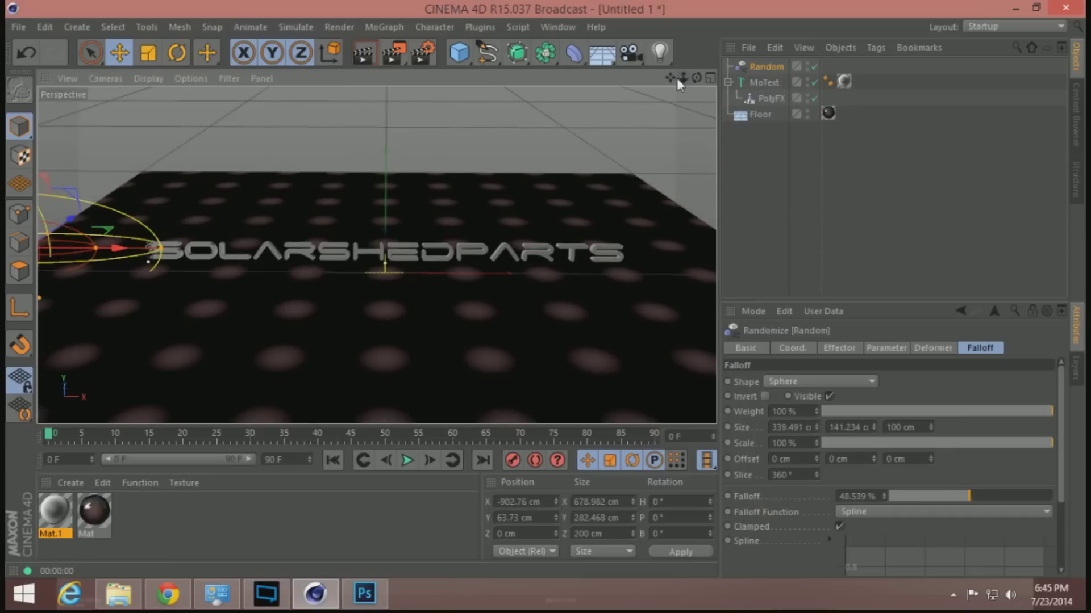
{"action": "left_click_drag", "start_coordinate": [523, 141], "coordinate": [554, 127]}
{"action": "mouse_move", "coordinate": [683, 80]}
{"action": "left_mouse_down"}
{"action": "mouse_move", "coordinate": [646, 80]}
{"action": "mouse_move", "coordinate": [690, 77]}
{"action": "left_mouse_up"}
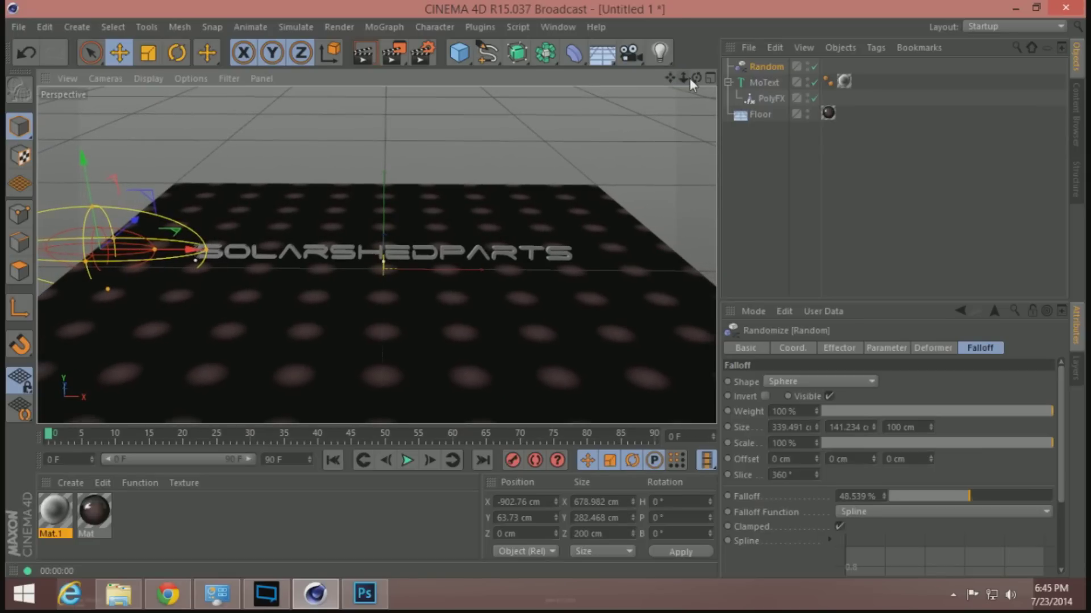
{"action": "left_click", "coordinate": [364, 57]}
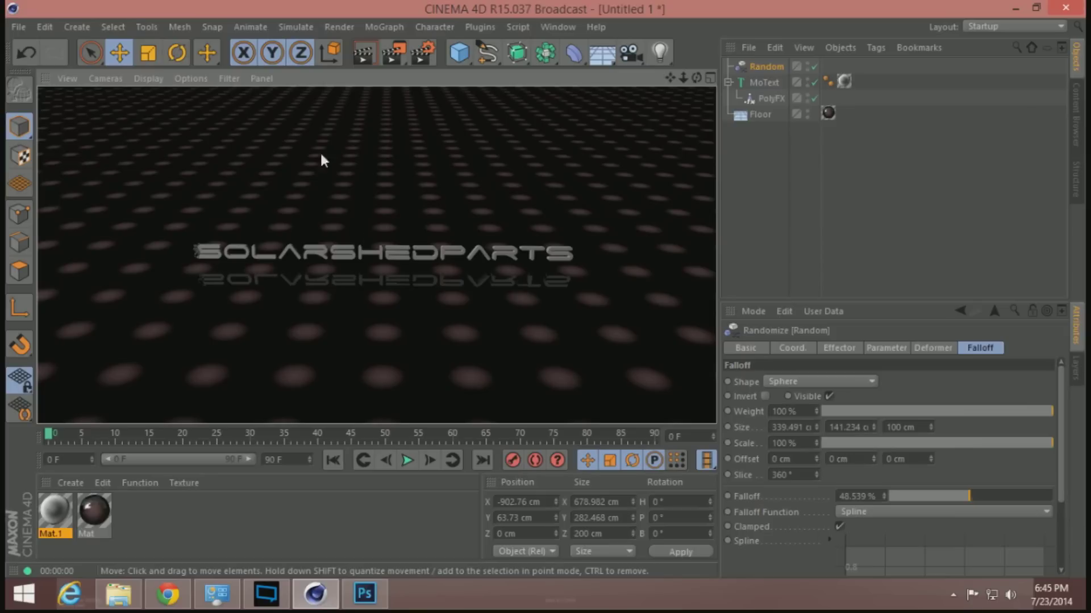
{"action": "left_click", "coordinate": [507, 462]}
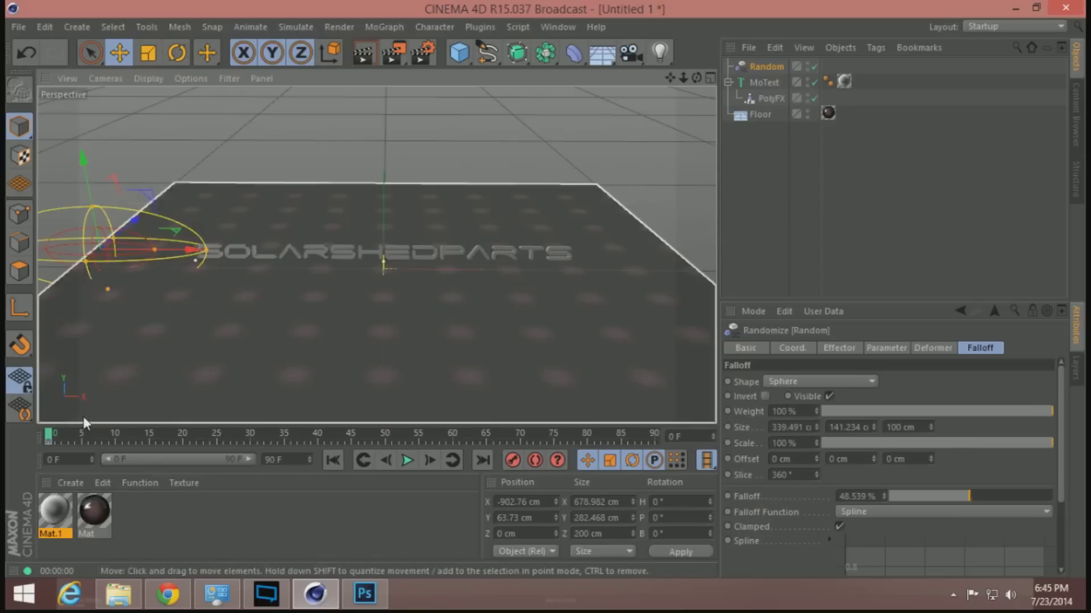
At frame 5, move the Random effector to X 638.558 cm and record a position keyframe
{"action": "left_click_drag", "start_coordinate": [50, 439], "coordinate": [84, 442]}
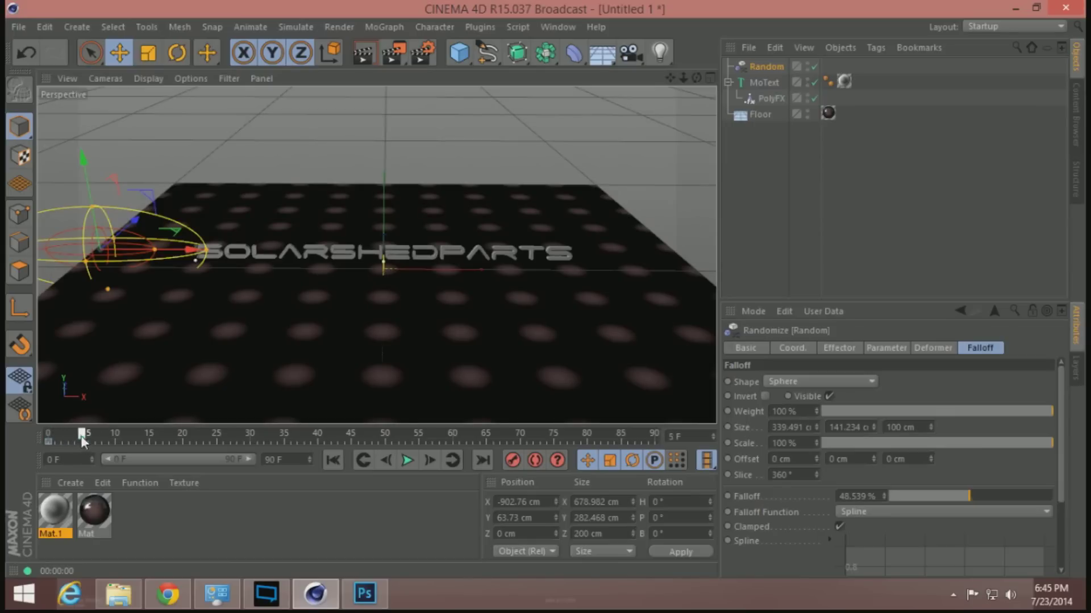
{"action": "left_click_drag", "start_coordinate": [195, 250], "coordinate": [683, 254]}
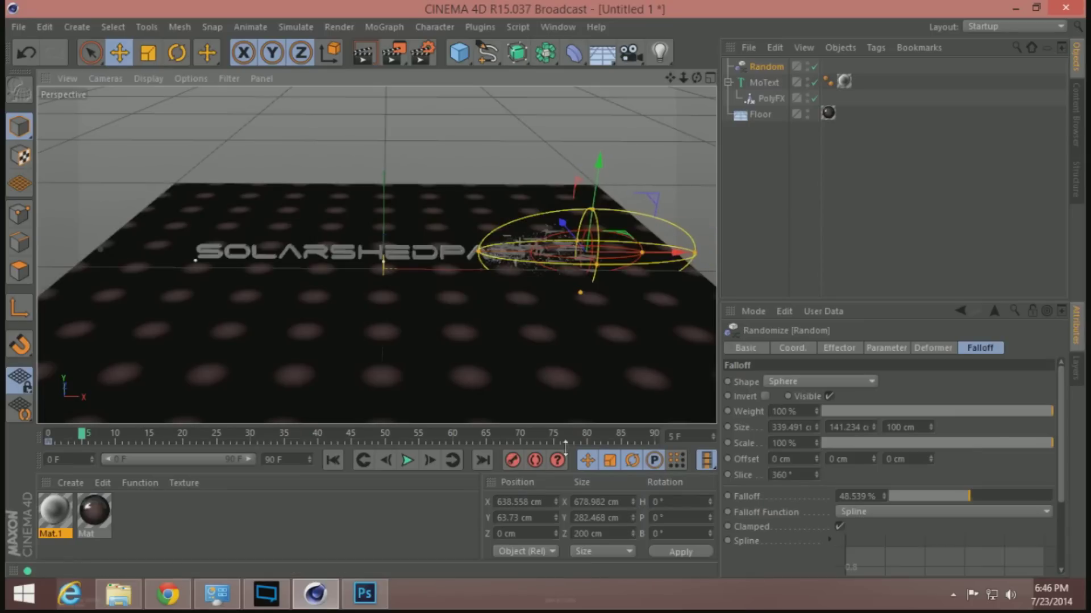
{"action": "left_click", "coordinate": [513, 460]}
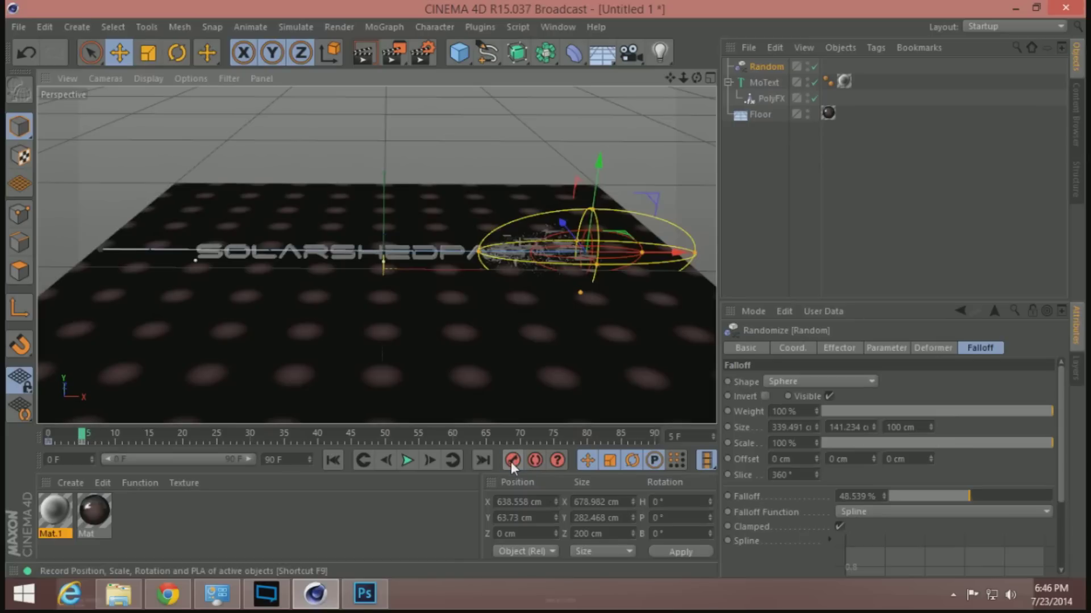
{"action": "mouse_move", "coordinate": [81, 438]}
{"action": "left_mouse_down"}
{"action": "mouse_move", "coordinate": [55, 436]}
{"action": "mouse_move", "coordinate": [81, 441]}
{"action": "left_mouse_up"}
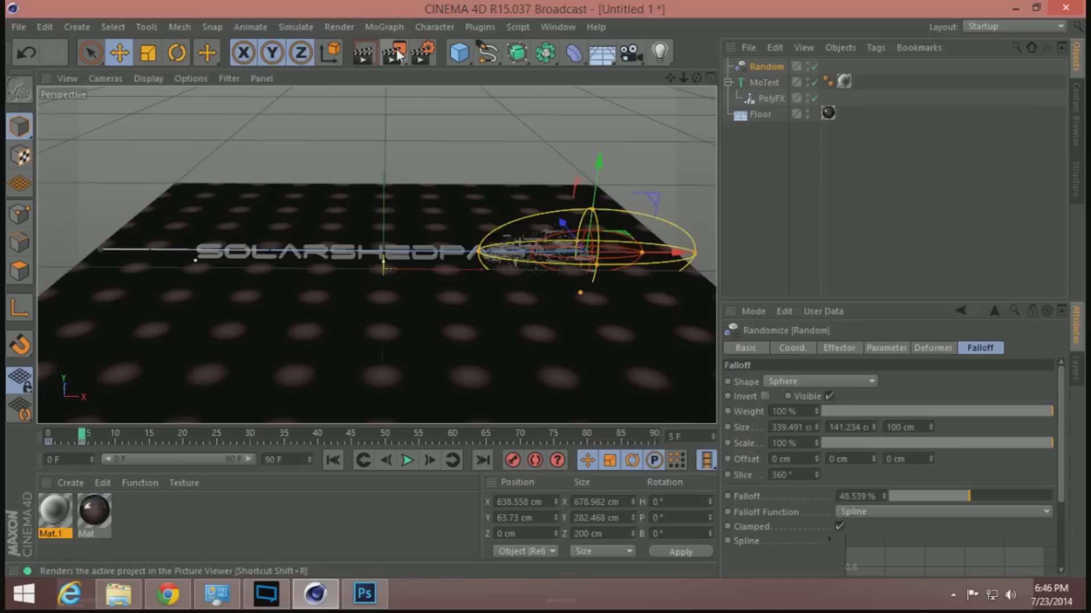
Check which Team Render machines are available
{"action": "left_click", "coordinate": [397, 29]}
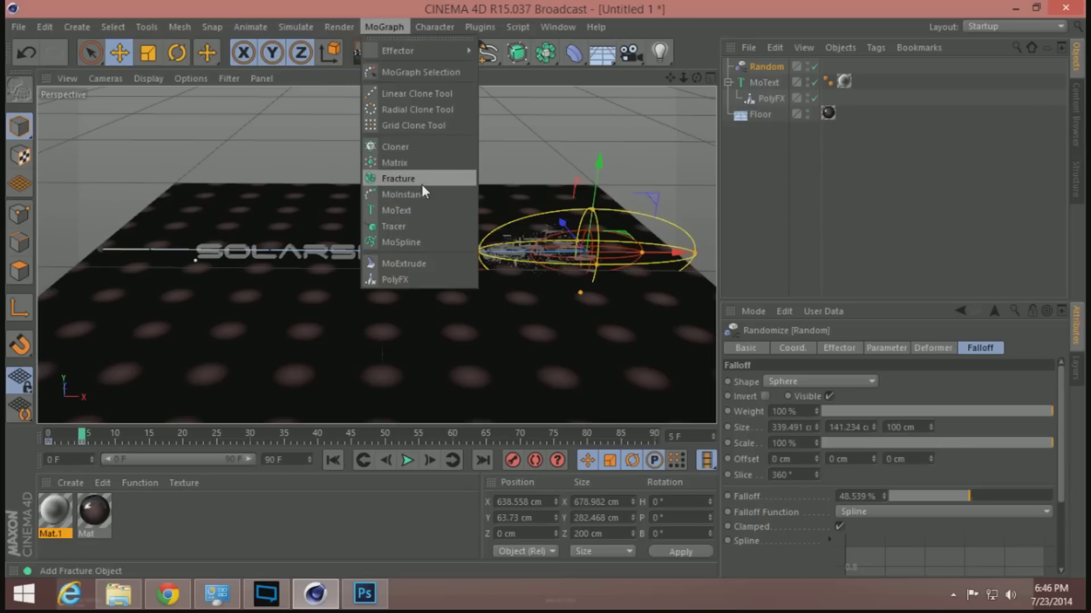
{"action": "mouse_move", "coordinate": [336, 26]}
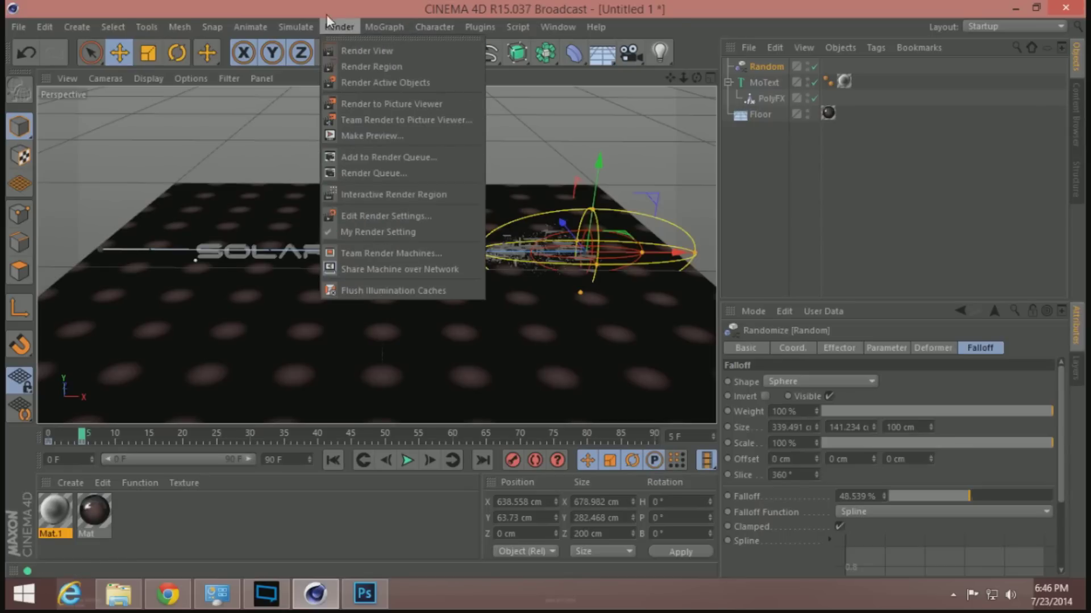
{"action": "left_click", "coordinate": [377, 254]}
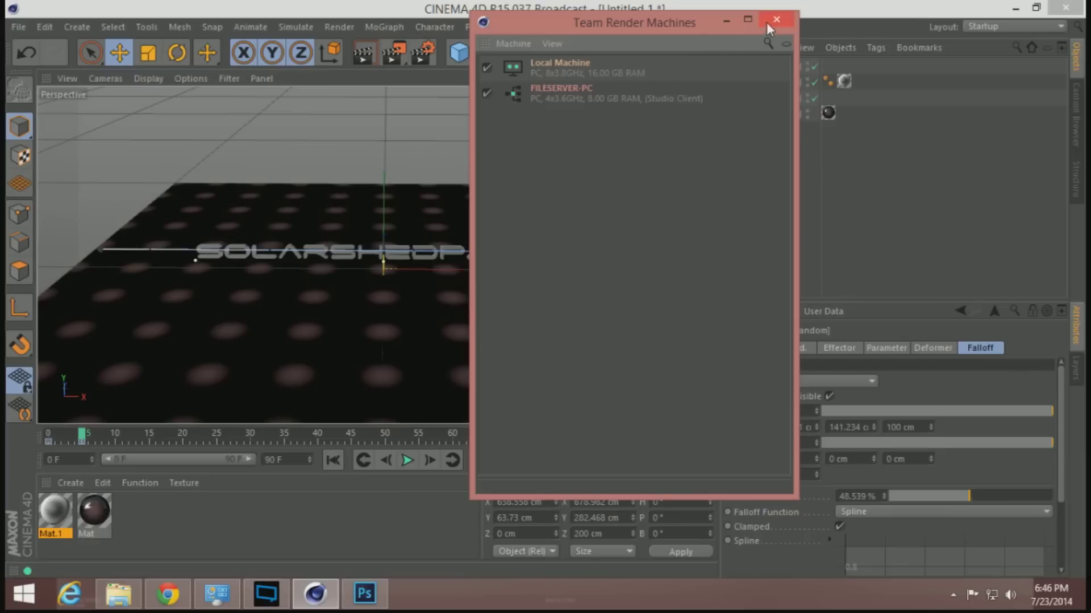
{"action": "left_click", "coordinate": [774, 21]}
Team render frames 0–5 at 2560x1440 to the Picture Viewer, review them, and close it
{"action": "left_click", "coordinate": [393, 52]}
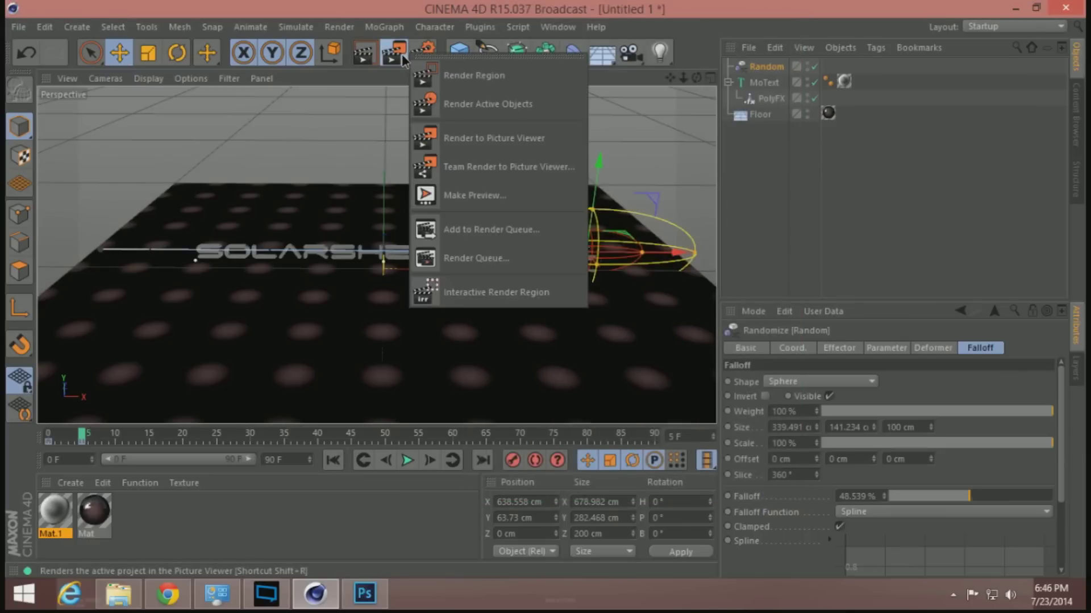
{"action": "left_click", "coordinate": [458, 163]}
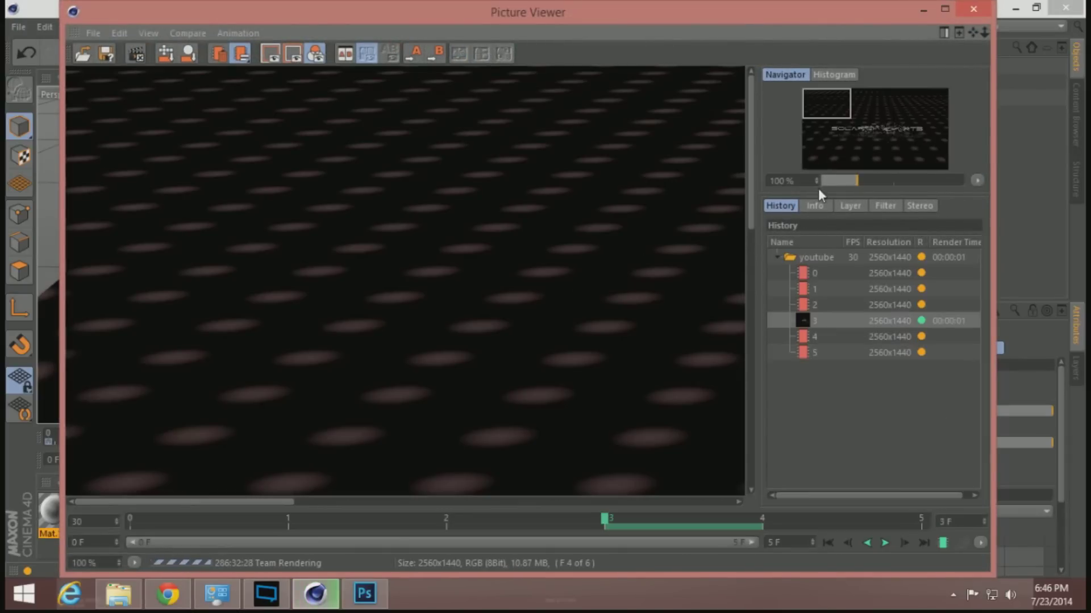
{"action": "scroll", "coordinate": [542, 239], "scroll_direction": "down", "scroll_amount": 2}
{"action": "scroll", "coordinate": [541, 238], "scroll_direction": "down", "scroll_amount": 4}
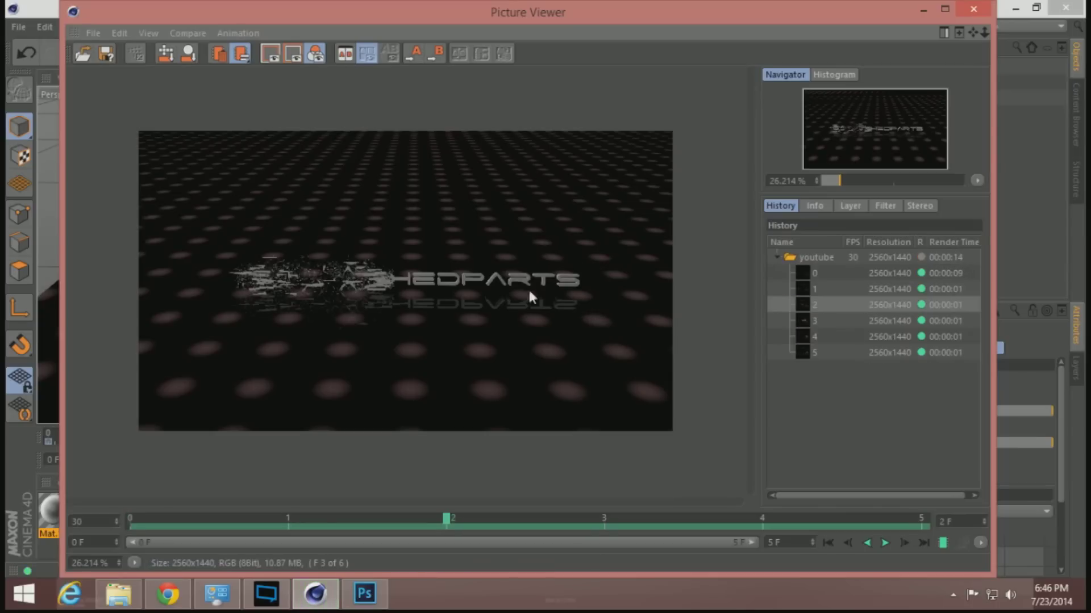
{"action": "left_click", "coordinate": [972, 9]}
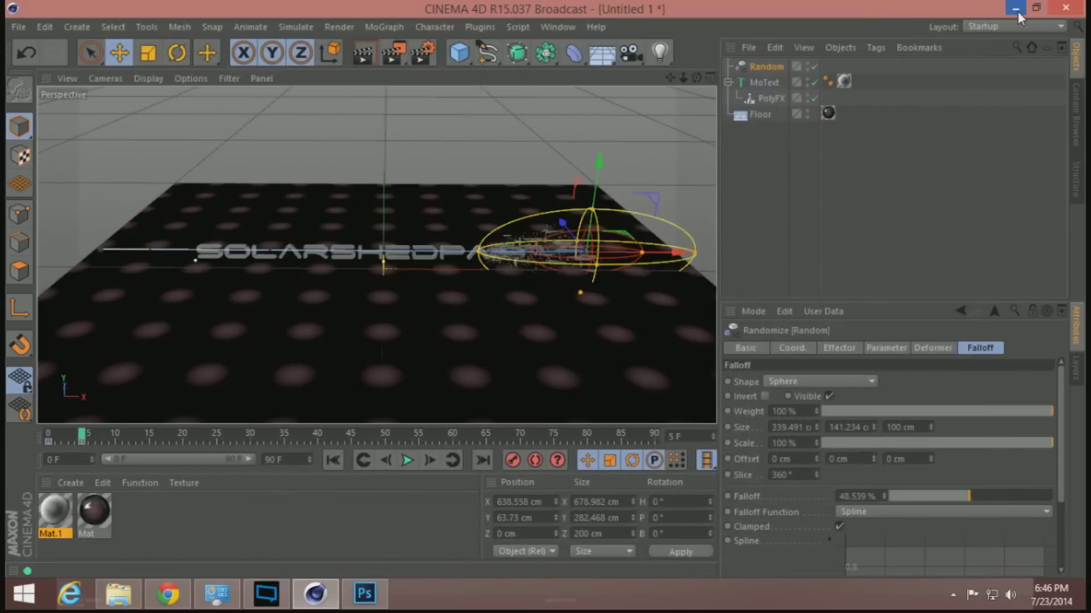
Switch from Cinema 4D to Photoshop and show the Timeline panel
{"action": "left_click", "coordinate": [1015, 9]}
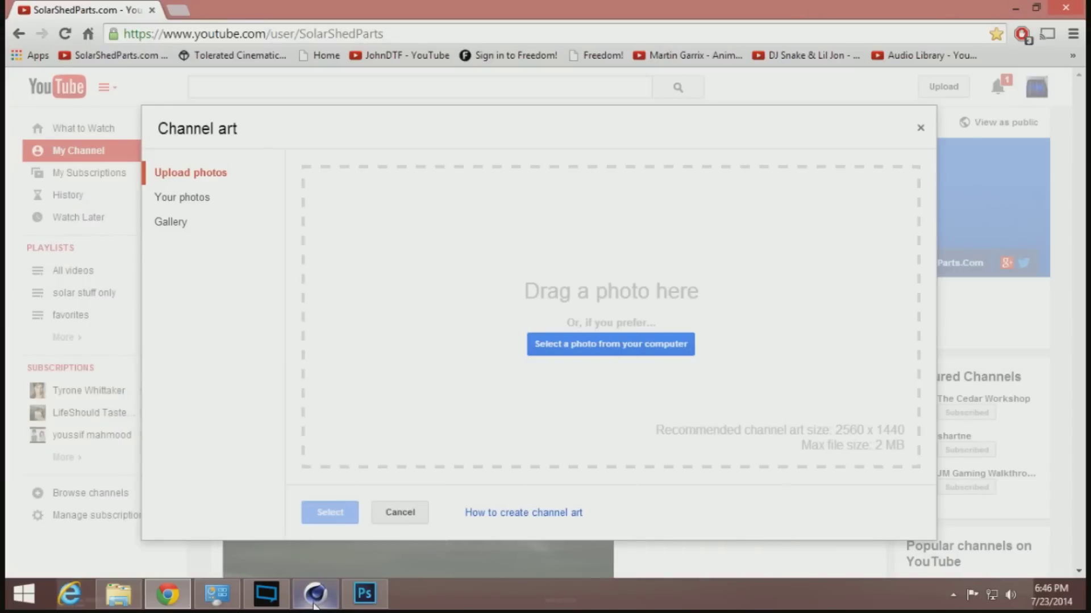
{"action": "left_click", "coordinate": [364, 594]}
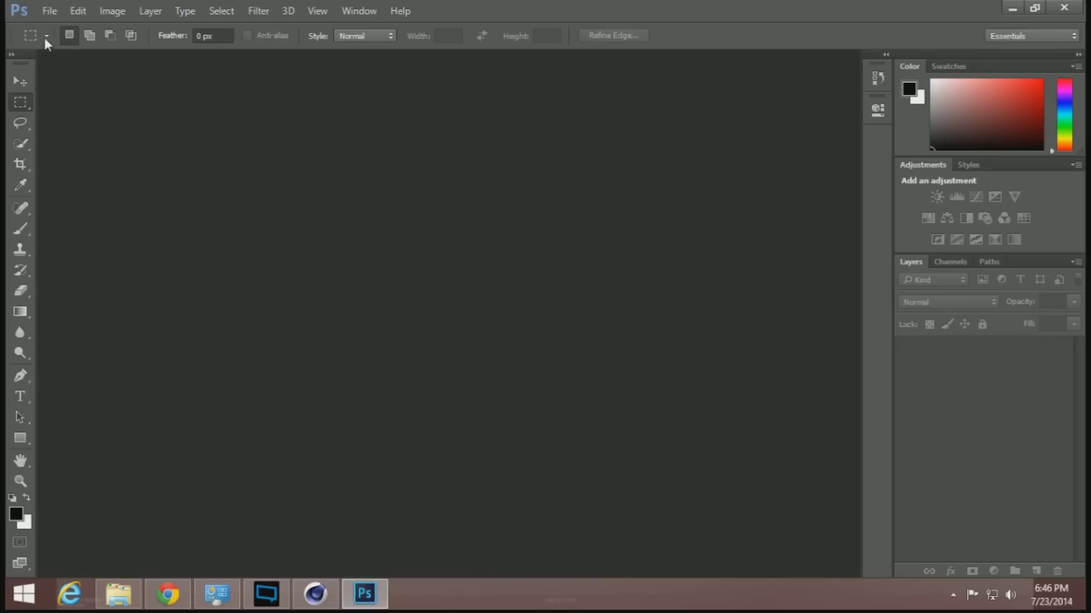
{"action": "left_click", "coordinate": [348, 11]}
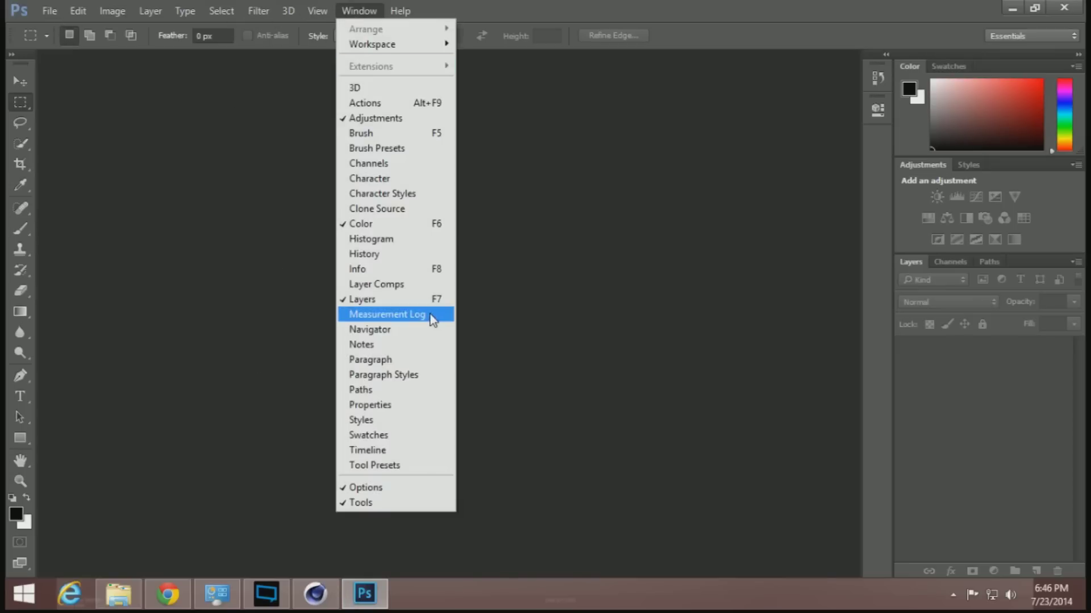
{"action": "left_click", "coordinate": [380, 451]}
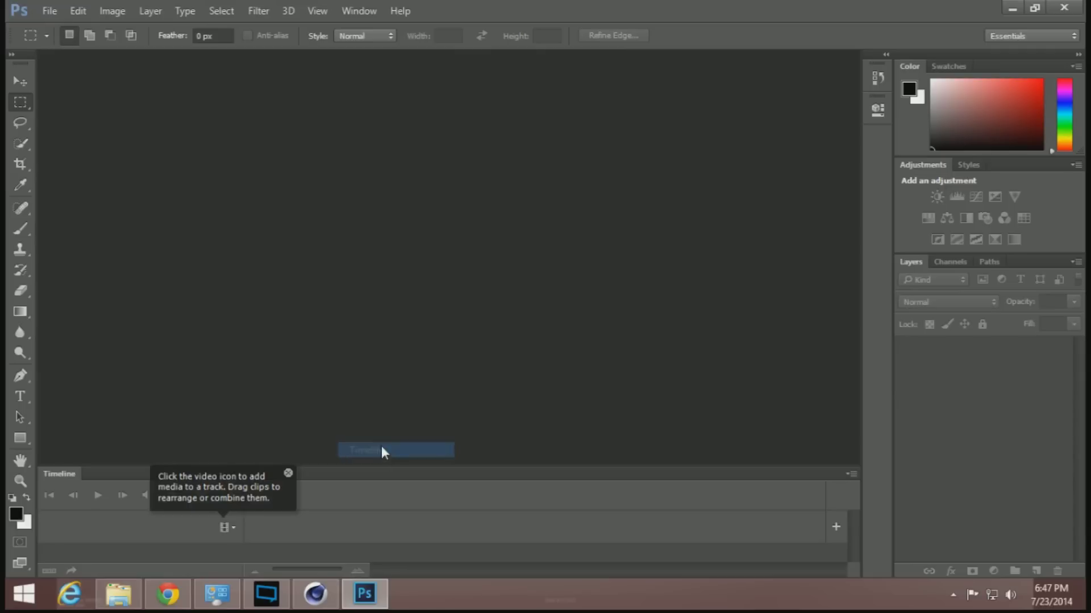
Add youtube0000–youtube0005.png from the youtube intro folder as clips in Video Group 1
{"action": "left_click", "coordinate": [228, 528]}
{"action": "left_click", "coordinate": [266, 448]}
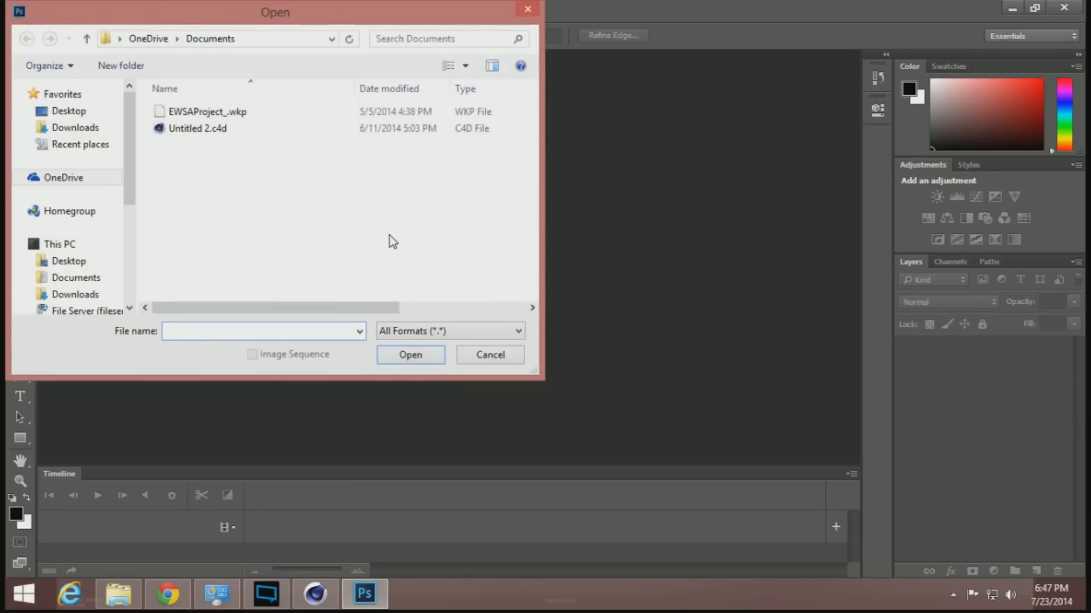
{"action": "left_click", "coordinate": [76, 283]}
{"action": "double_click", "coordinate": [191, 219]}
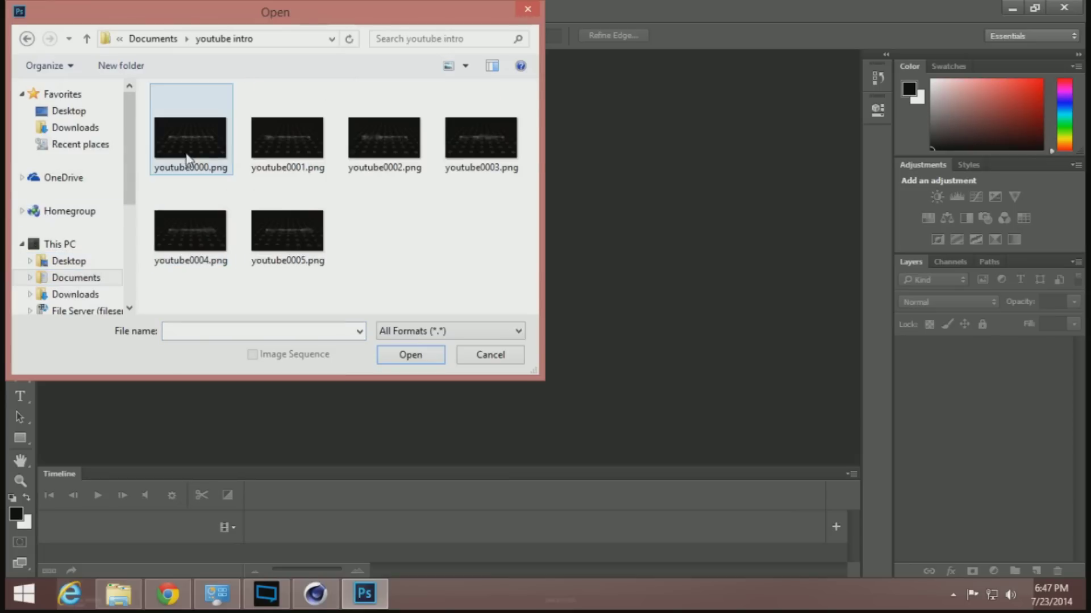
{"action": "left_click", "coordinate": [199, 157]}
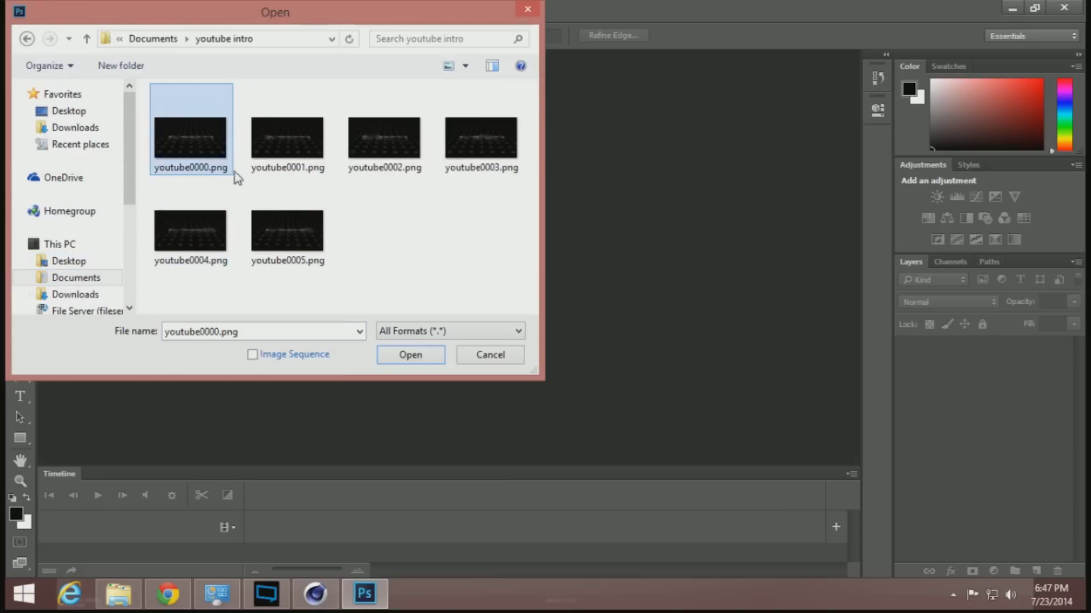
{"action": "left_click", "coordinate": [294, 235], "text": "shift"}
{"action": "left_click", "coordinate": [411, 355]}
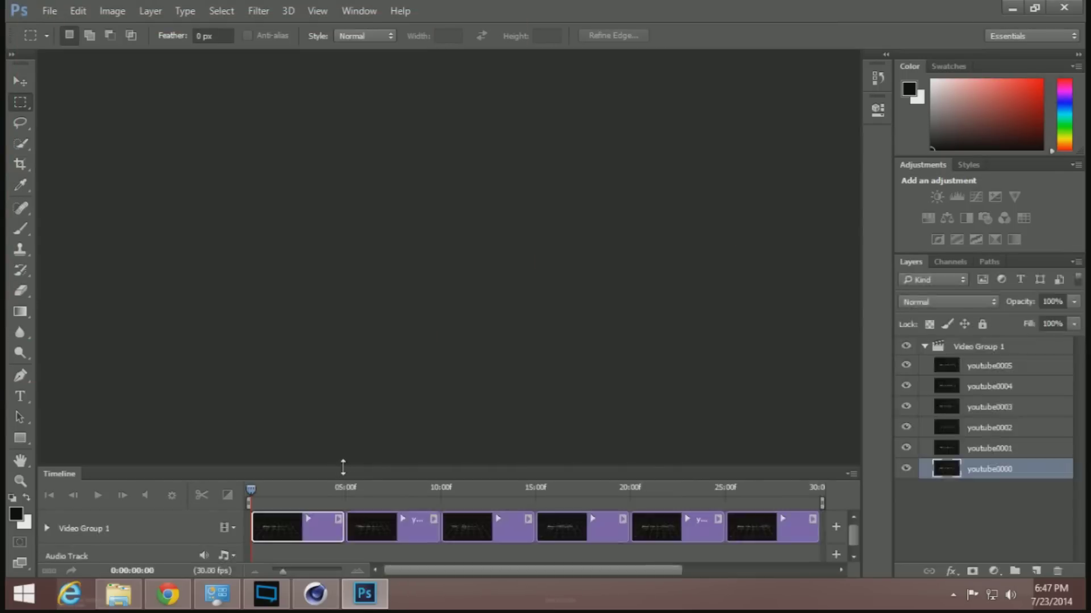
Trim the youtube0000 through youtube0004 clips to short durations on the timeline
{"action": "left_click_drag", "start_coordinate": [339, 528], "coordinate": [265, 531]}
{"action": "left_click_drag", "start_coordinate": [358, 528], "coordinate": [293, 531]}
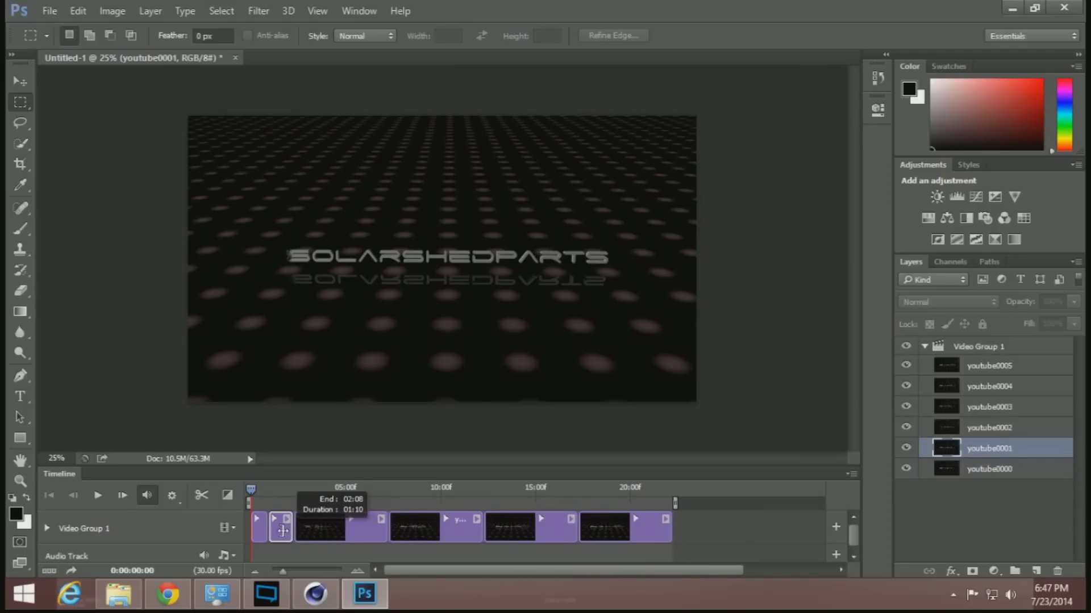
{"action": "left_click_drag", "start_coordinate": [384, 530], "coordinate": [313, 529]}
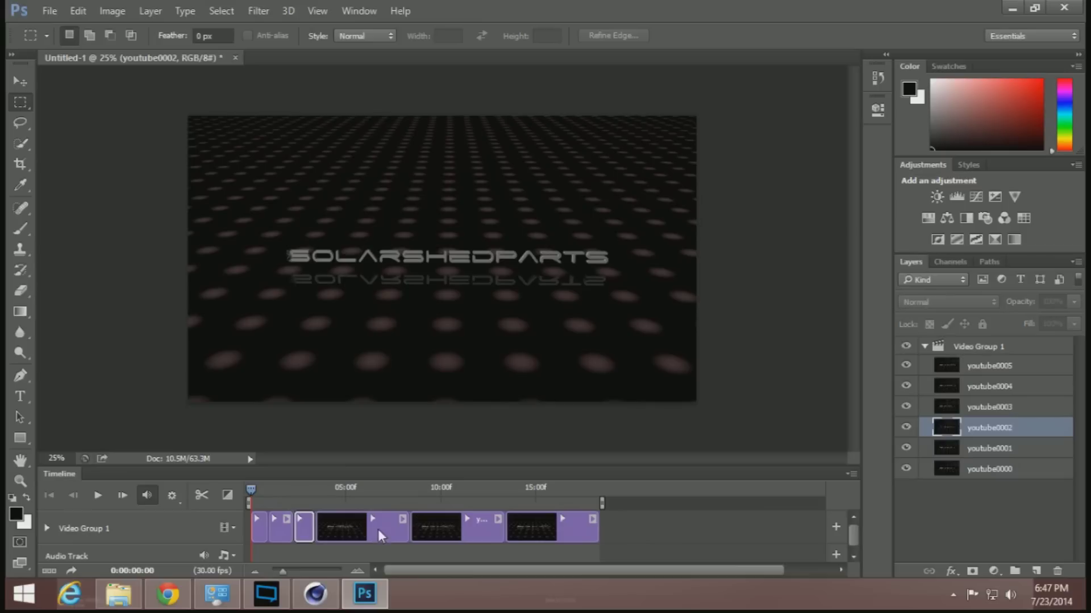
{"action": "left_click_drag", "start_coordinate": [405, 527], "coordinate": [335, 528]}
{"action": "left_click_drag", "start_coordinate": [425, 528], "coordinate": [372, 532]}
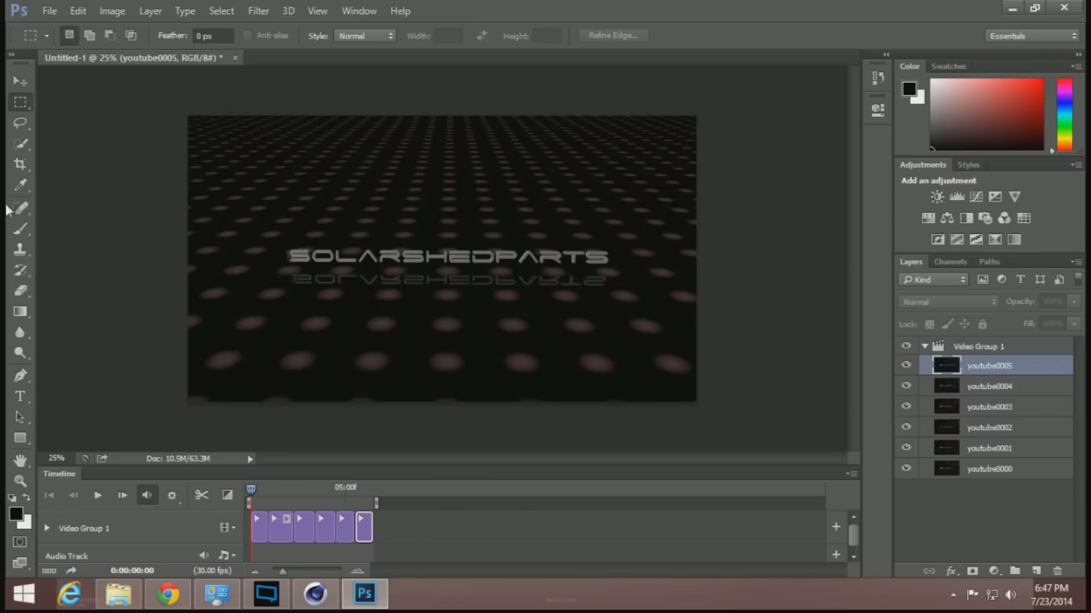
{"action": "left_click", "coordinate": [52, 12]}
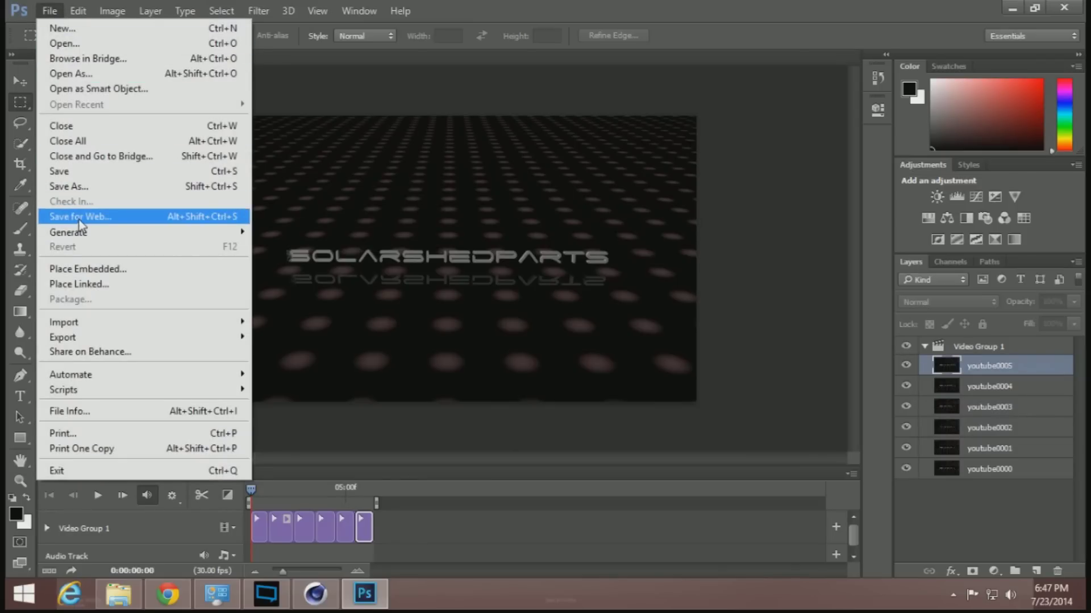
Export through Save for Web as Untitled-1.gif, looping forever, into the youtube intro folder
{"action": "left_click", "coordinate": [80, 218]}
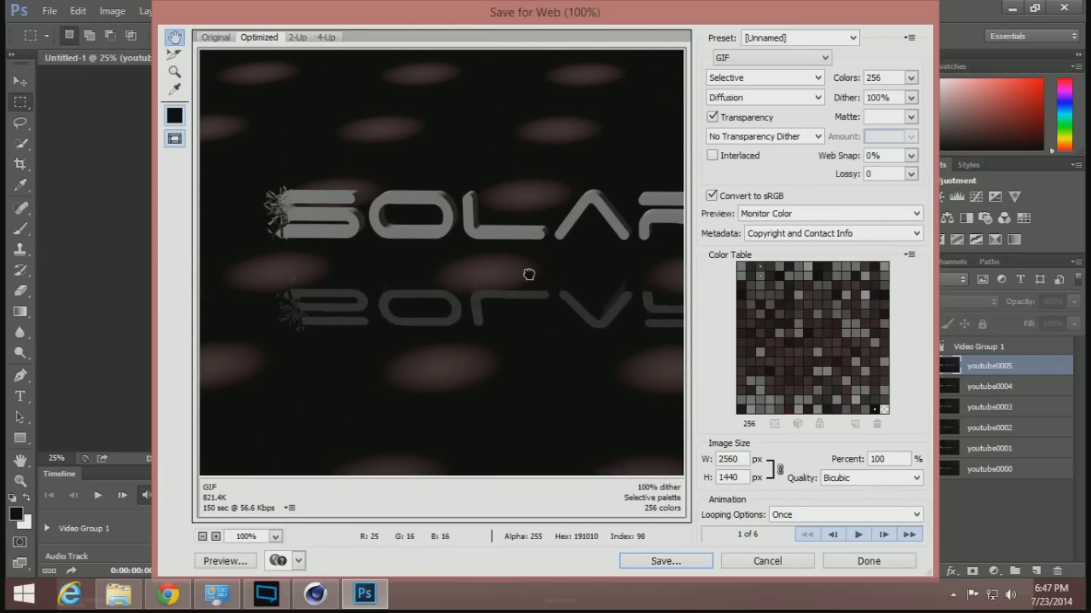
{"action": "left_click", "coordinate": [851, 516]}
{"action": "left_click", "coordinate": [816, 543]}
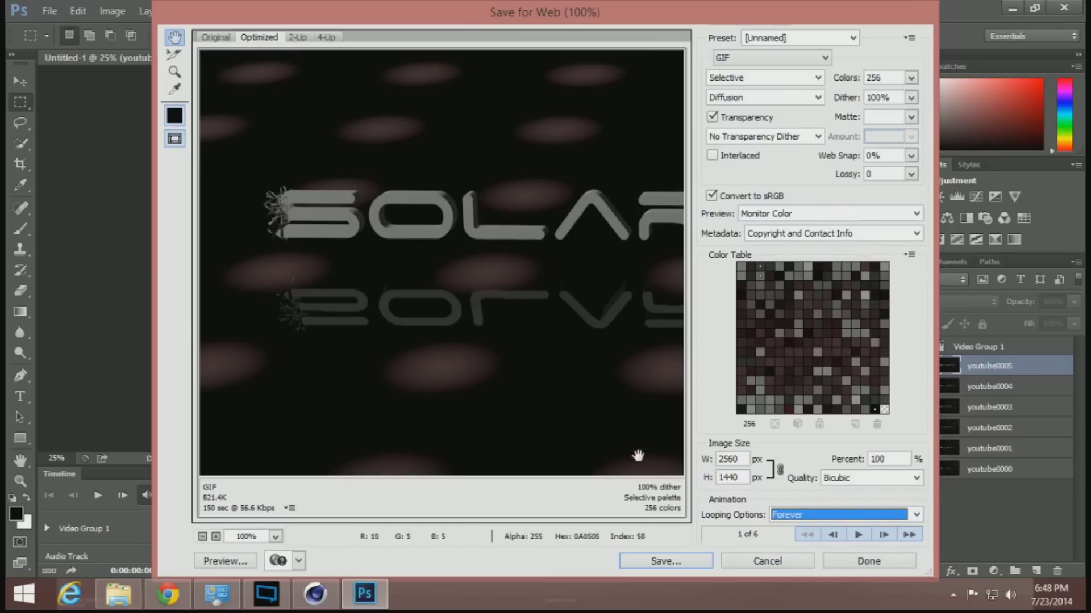
{"action": "left_click", "coordinate": [673, 564]}
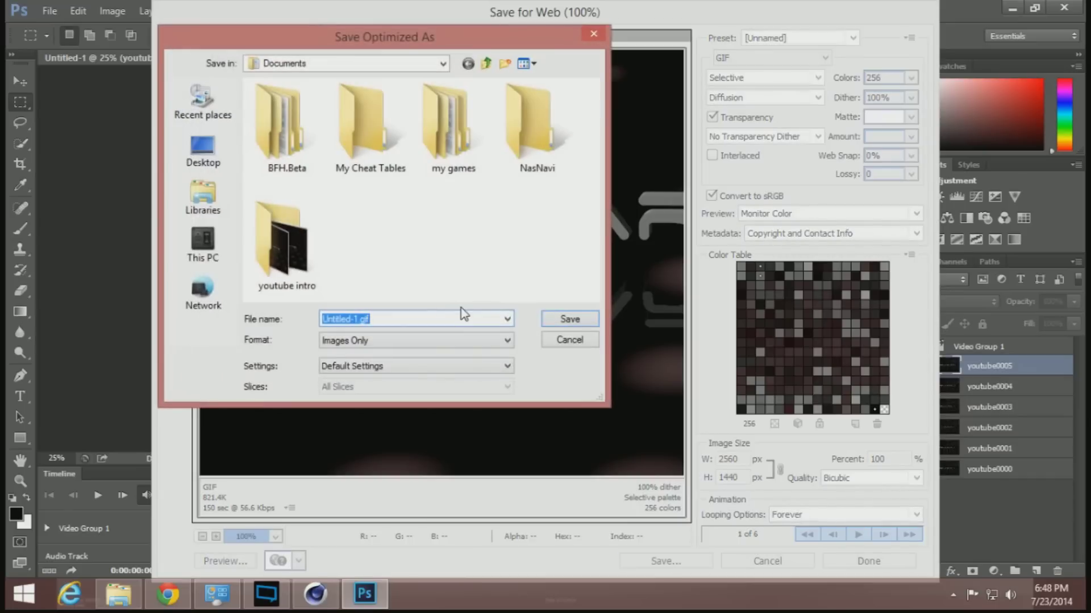
{"action": "double_click", "coordinate": [305, 262]}
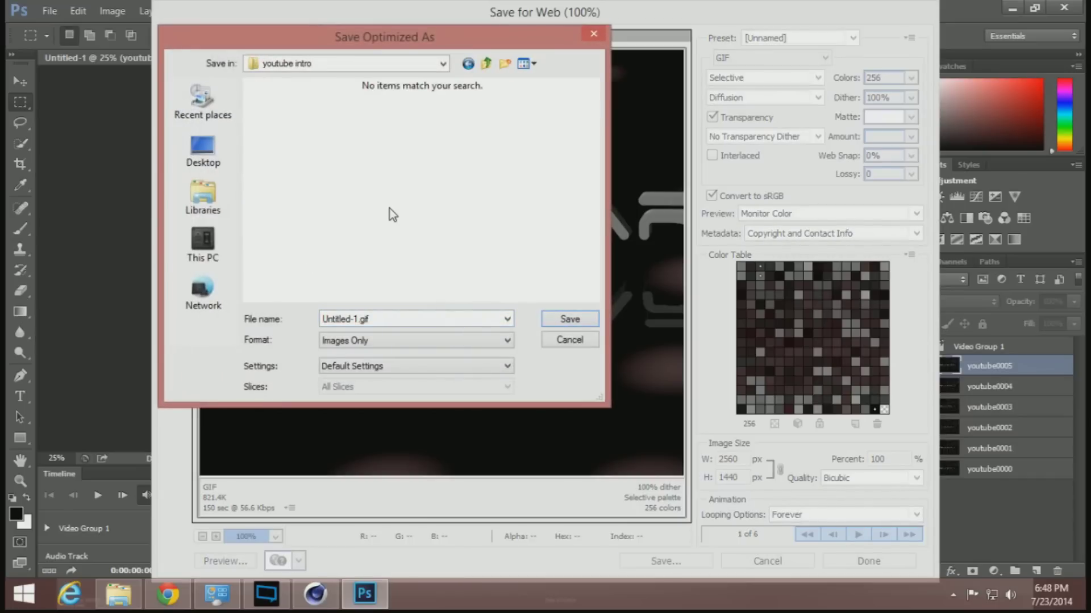
{"action": "left_click", "coordinate": [570, 319]}
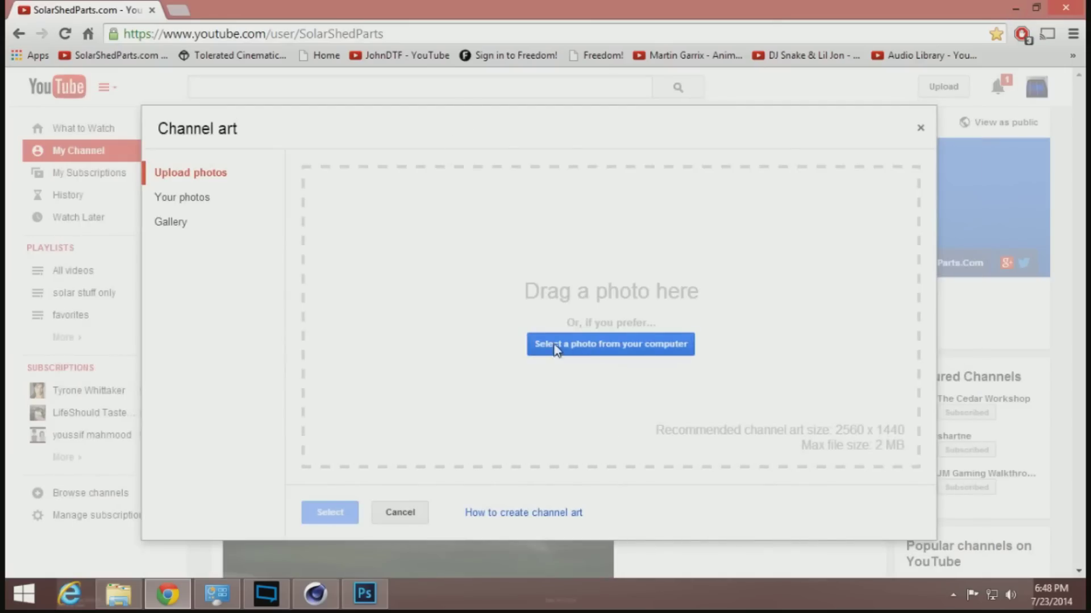
Upload Untitled-1.gif from Documents > youtube intro as the YouTube channel art
{"action": "left_click", "coordinate": [133, 599]}
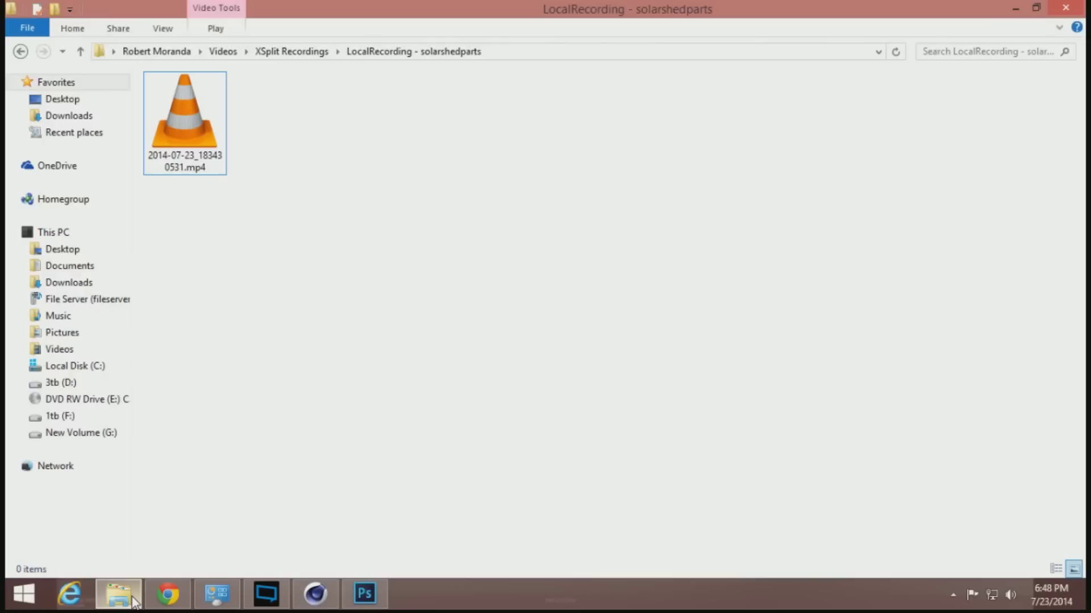
{"action": "left_click", "coordinate": [133, 601]}
{"action": "left_click", "coordinate": [605, 353]}
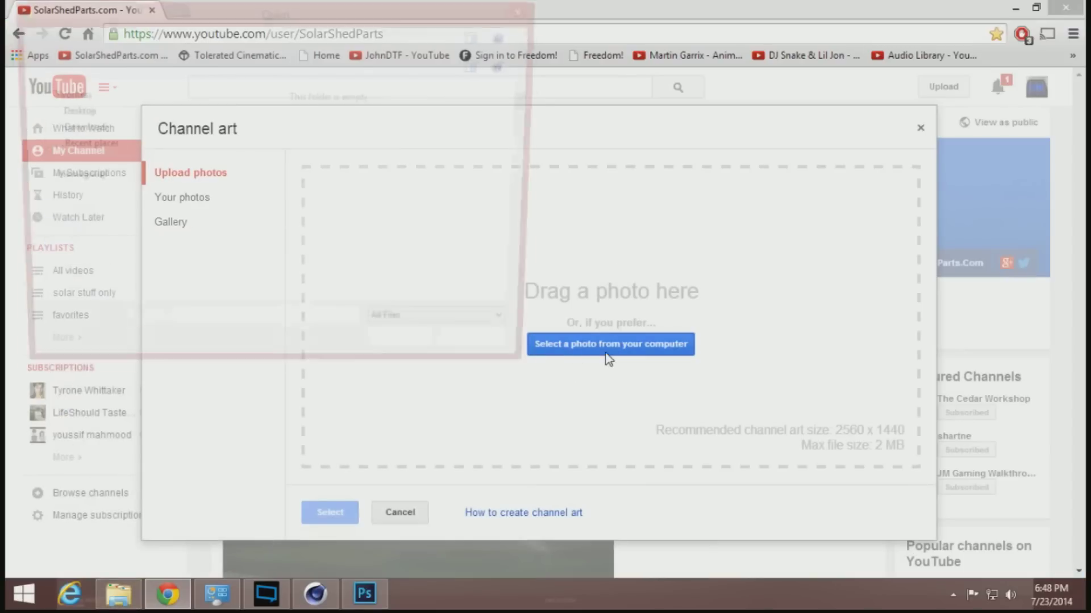
{"action": "left_click", "coordinate": [77, 279]}
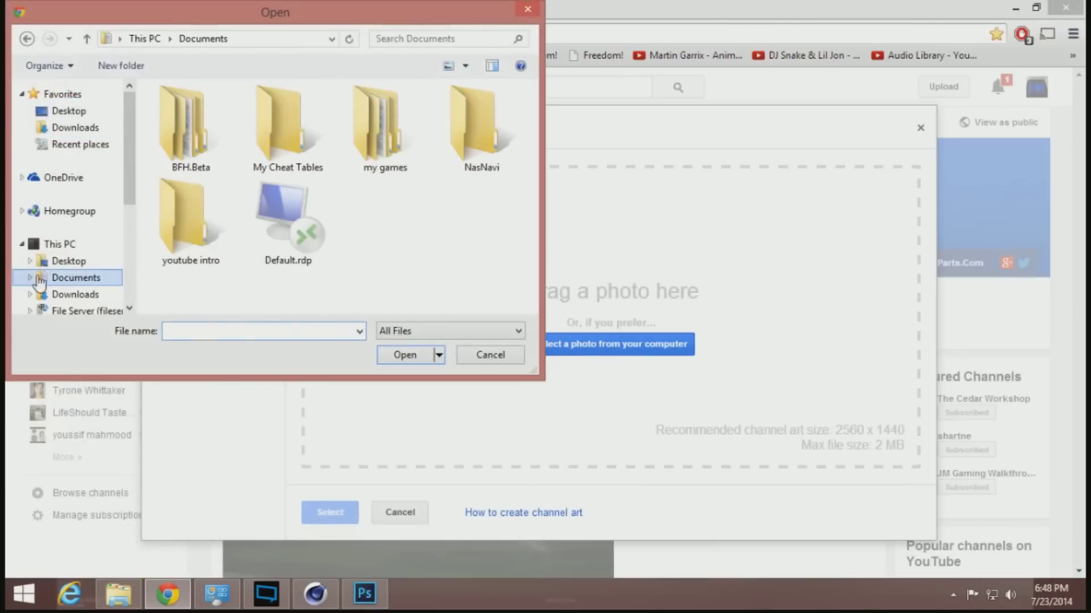
{"action": "double_click", "coordinate": [220, 235]}
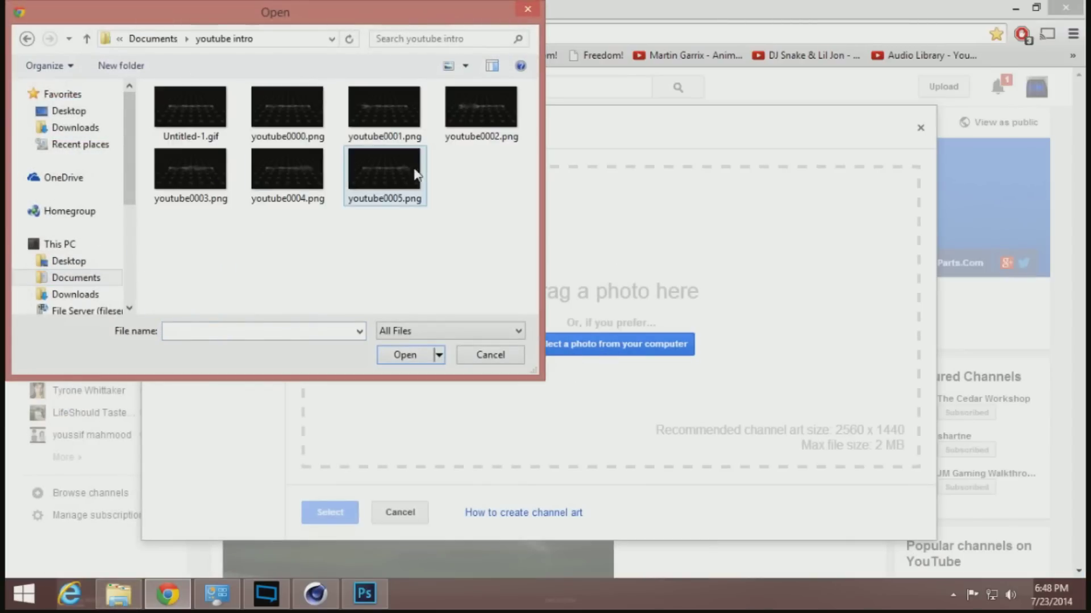
{"action": "left_click", "coordinate": [205, 129]}
{"action": "left_click", "coordinate": [403, 355]}
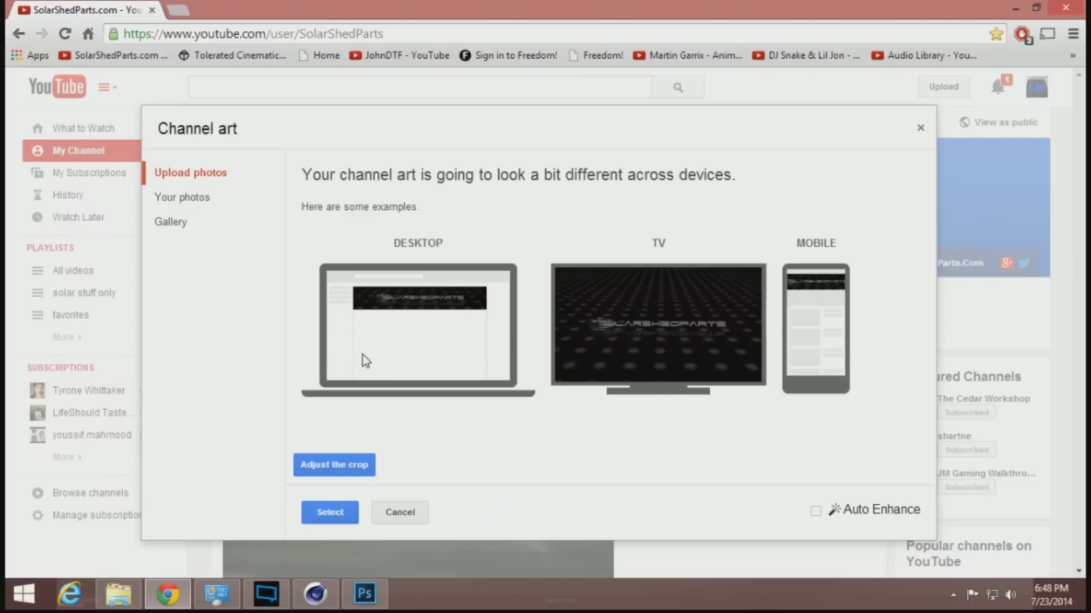
Check the channel art crop region and apply the SOLARSHEDPARTS GIF as the banner
{"action": "left_click", "coordinate": [356, 466]}
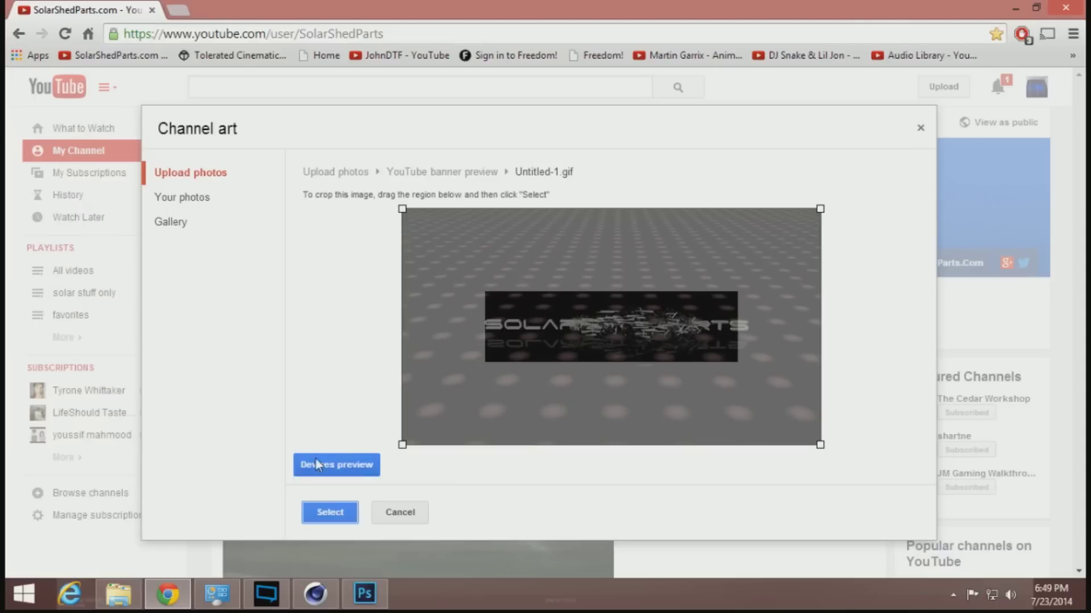
{"action": "left_click", "coordinate": [342, 518]}
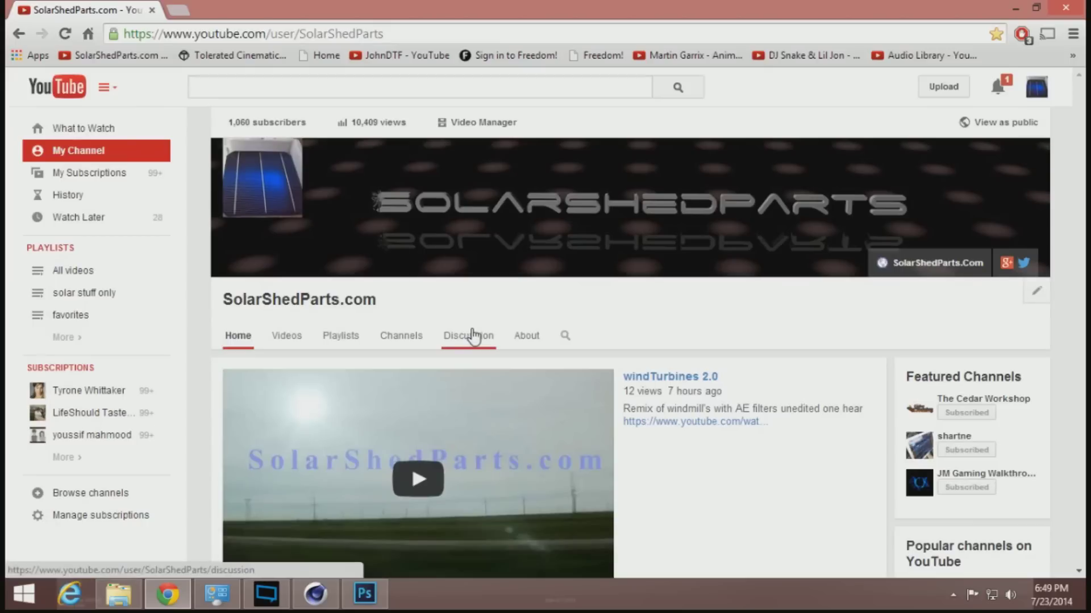
{"action": "left_click", "coordinate": [67, 34]}
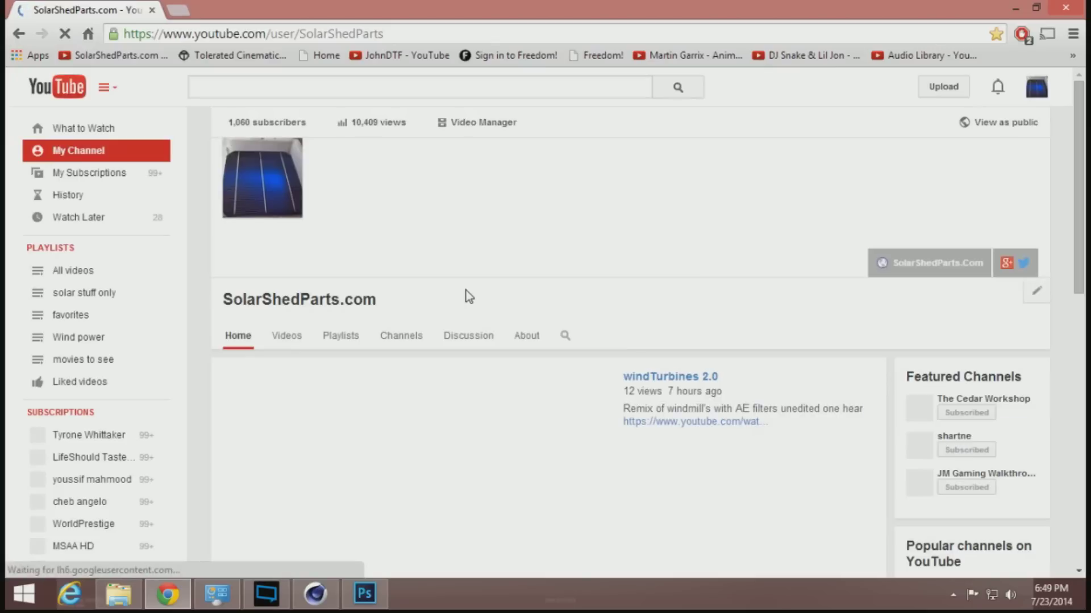